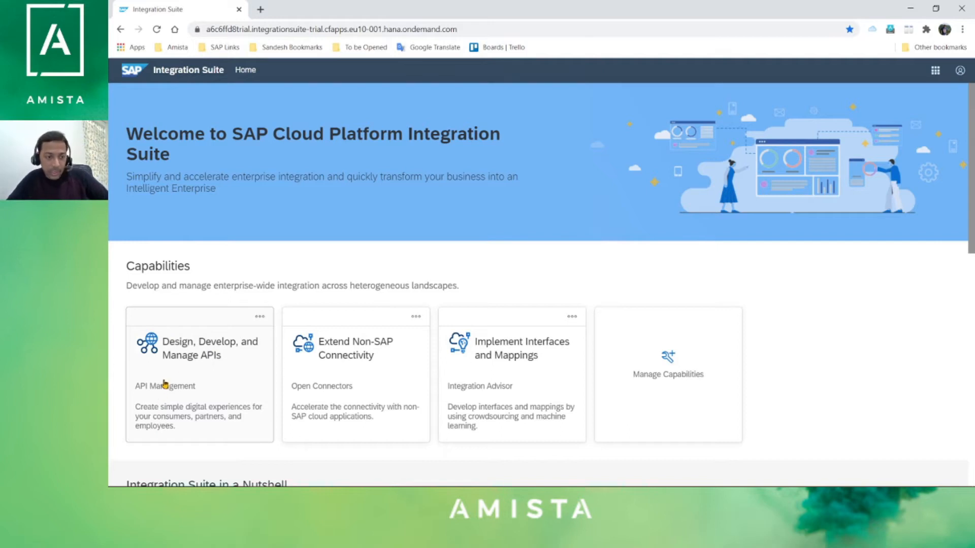
- Go from API Management to its Configure page, which has no API providers, and open a new browser tab
left_click(164, 384)
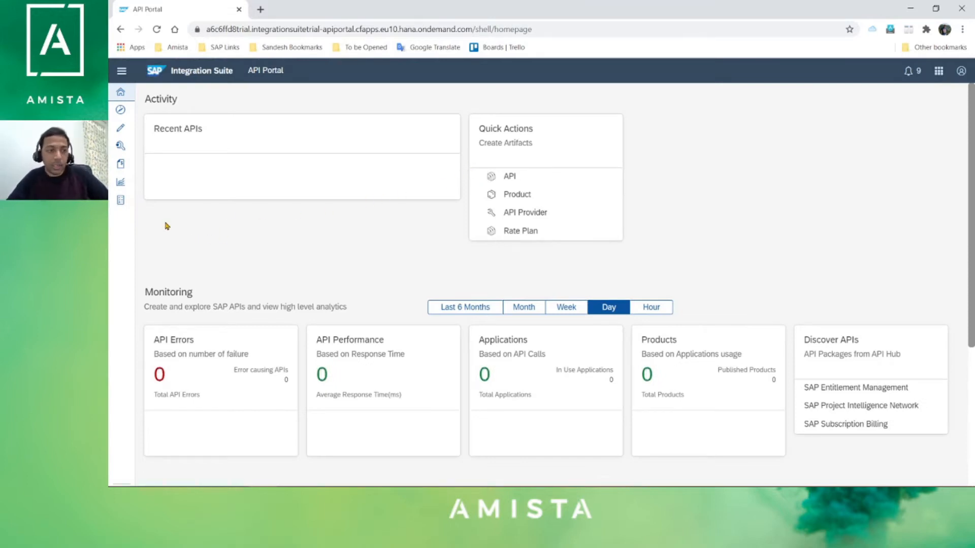
left_click(122, 146)
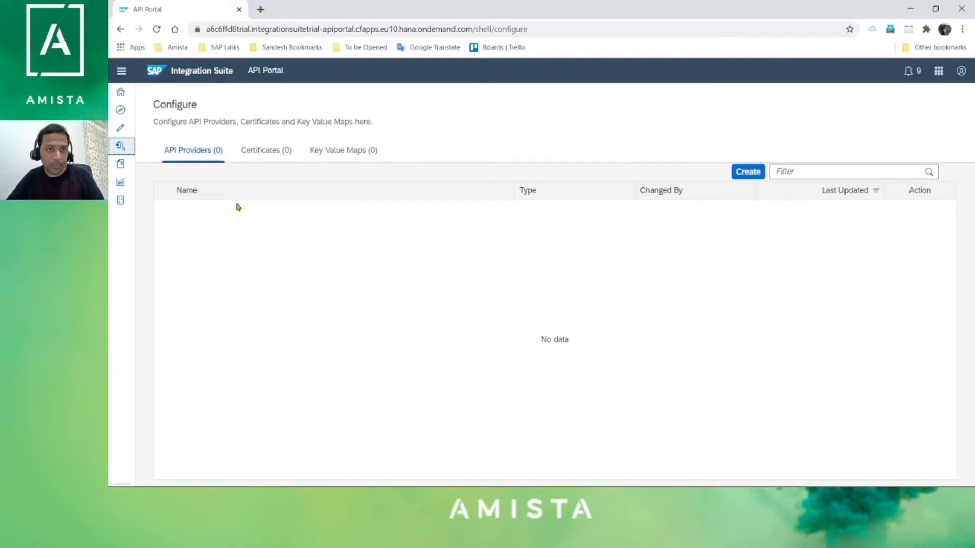
left_click(260, 9)
- Load api.sap.com, the SAP API Business Hub, in the new tab
left_click(281, 27)
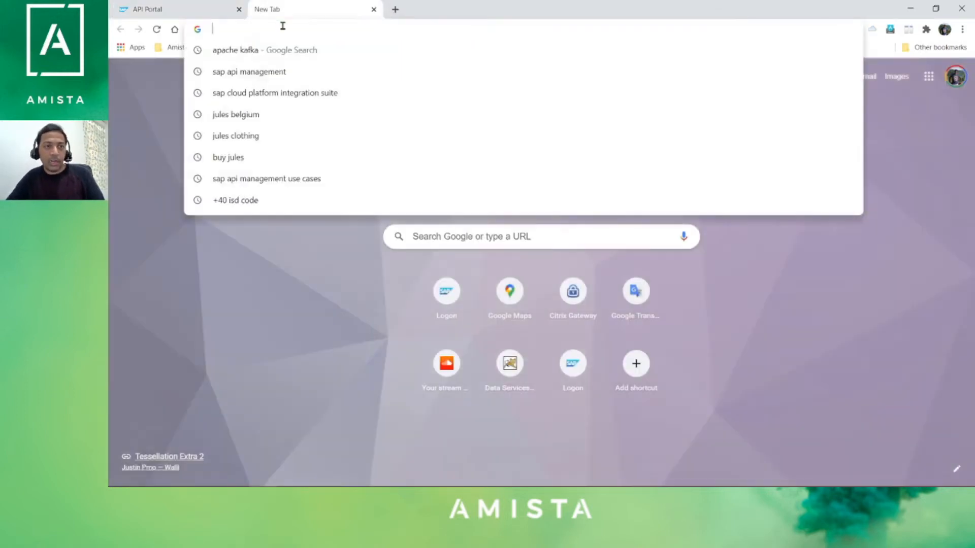
type("api")
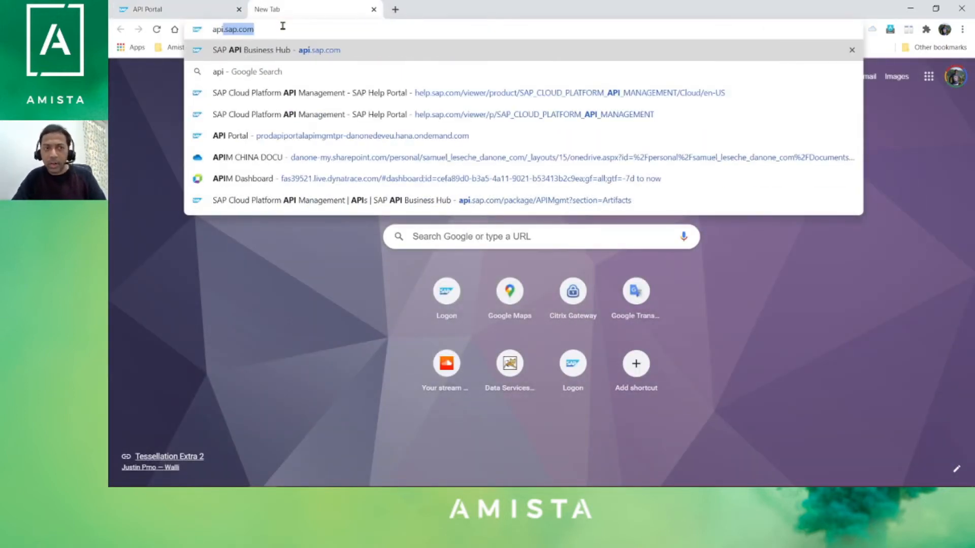
type(".sap.com")
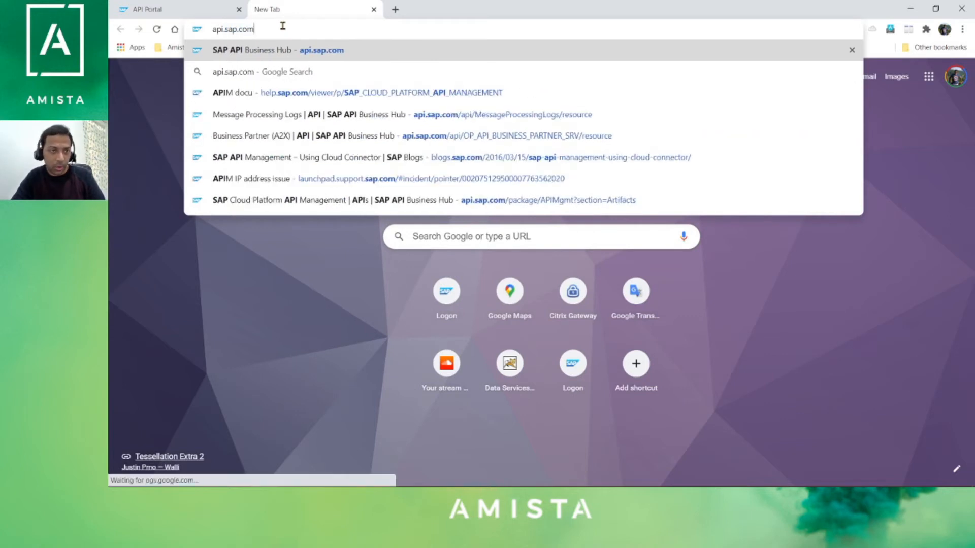
key("Return")
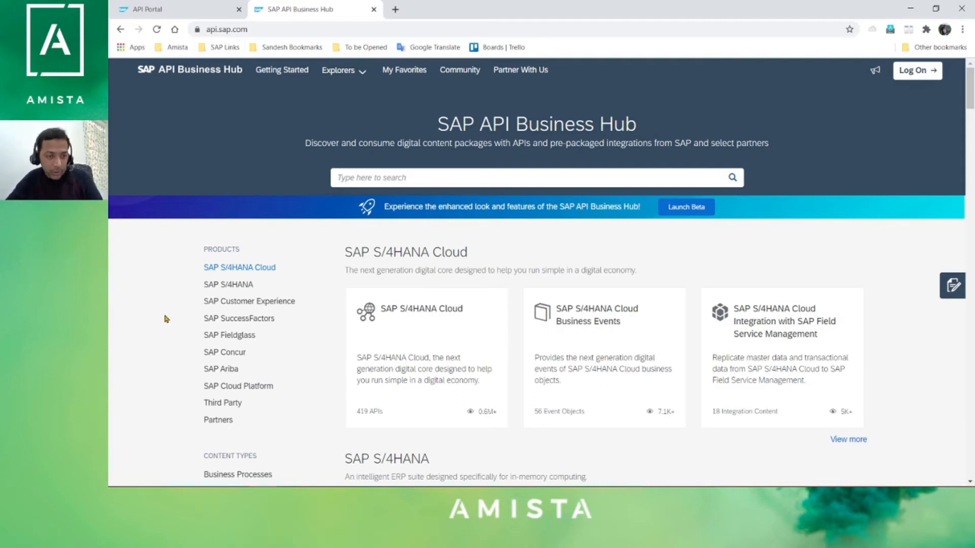
- Filter the SAP S/4HANA package for 'business partner' and open the Business Partner (A2X) API
left_click(228, 285)
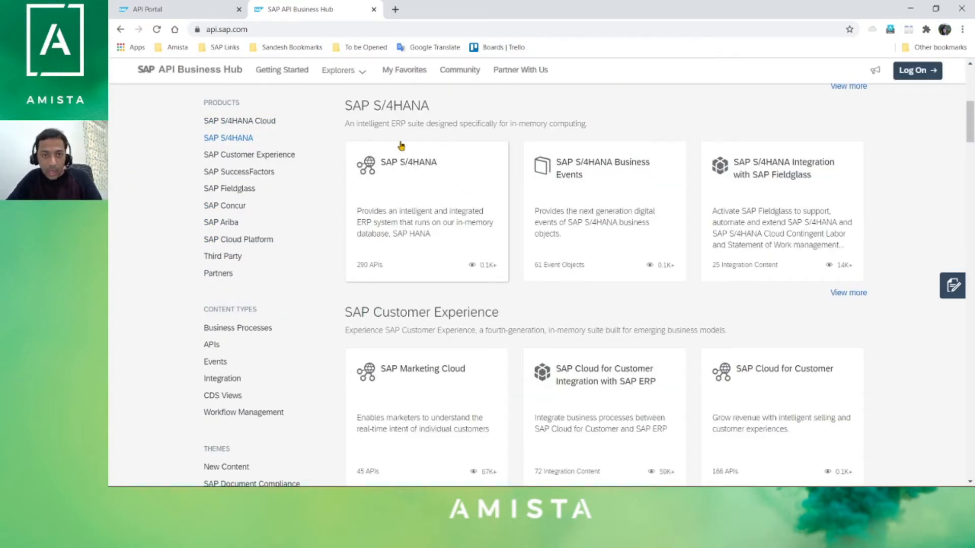
left_click(414, 222)
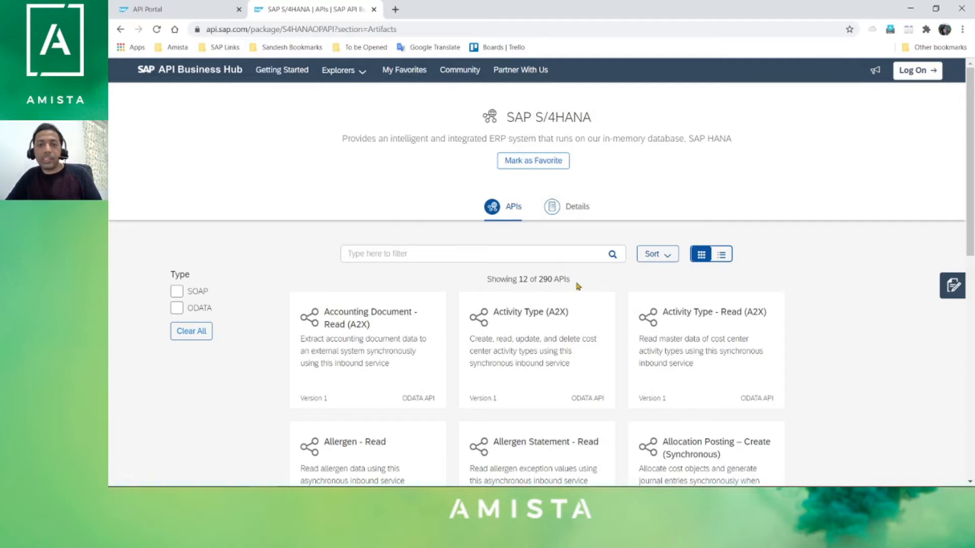
left_click(471, 249)
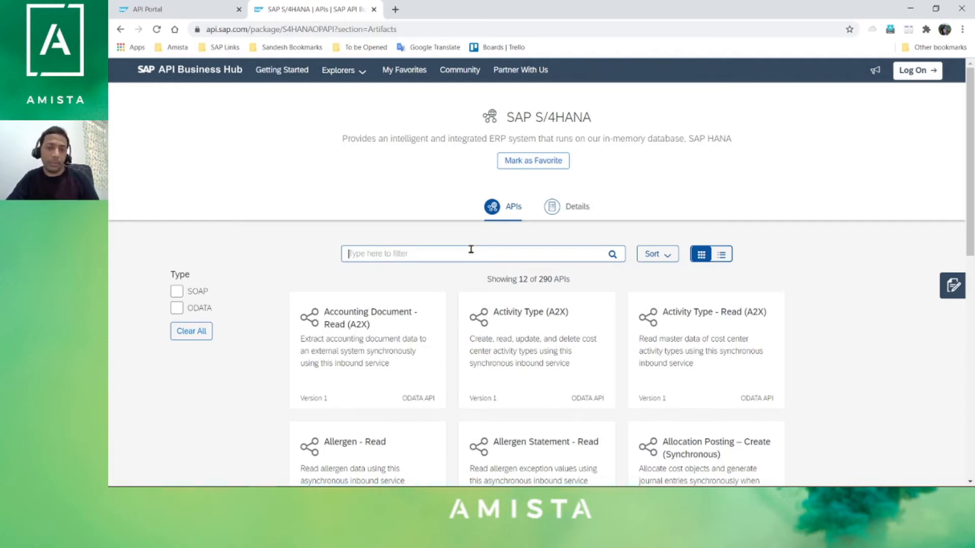
type("business partner")
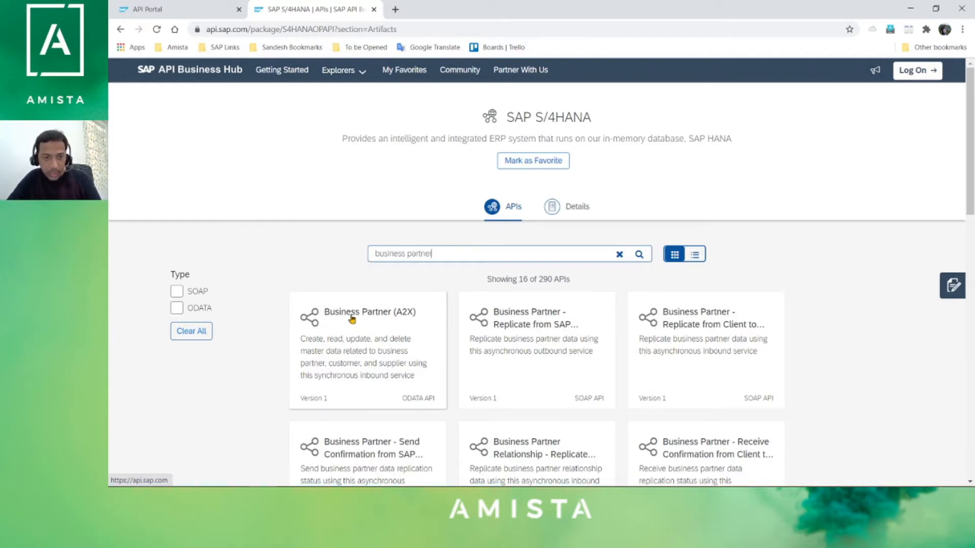
left_click(347, 350)
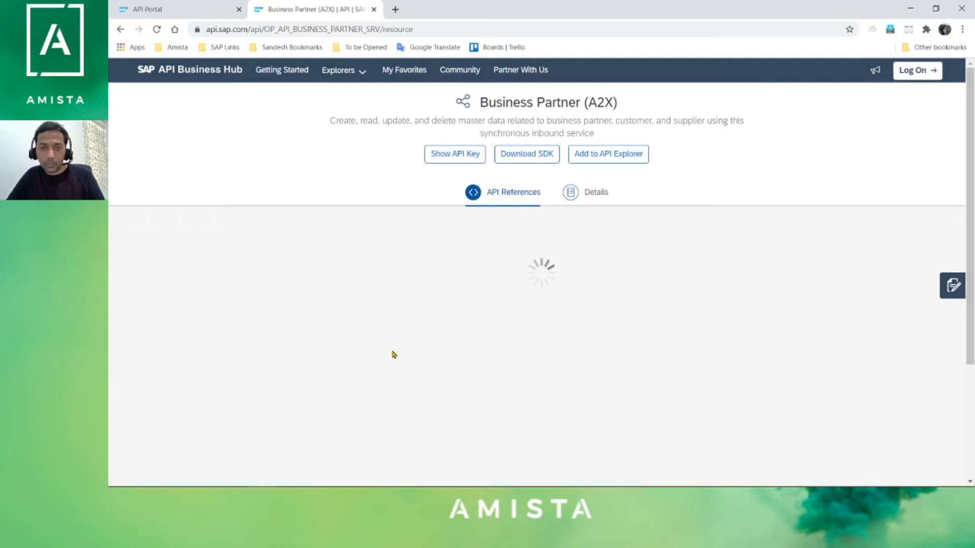
- Expand GET /A_BusinessPartner to show its parameters, such as $top, $skip and $filter
scroll(701, 336, "down", 1)
scroll(675, 305, "up", 1)
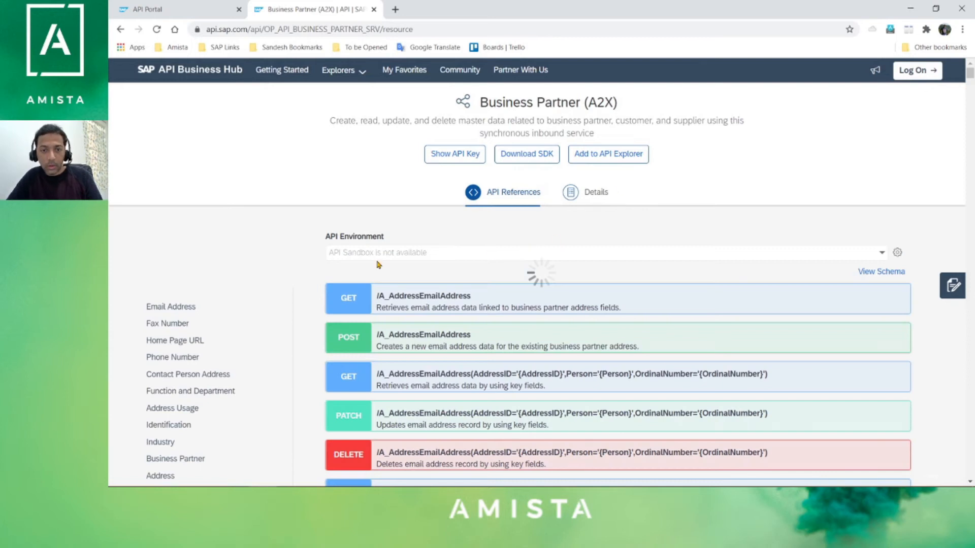
left_click(386, 300)
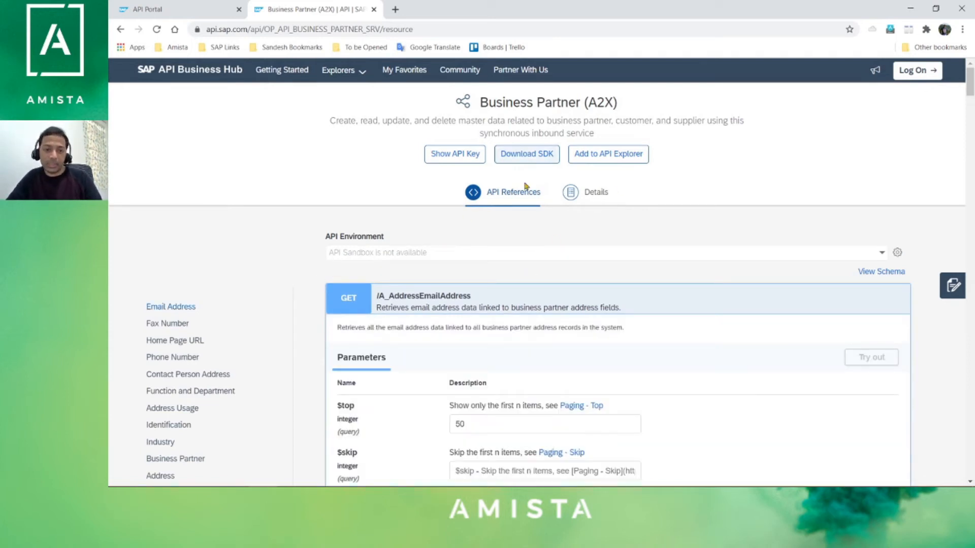
scroll(345, 300, "down", 2)
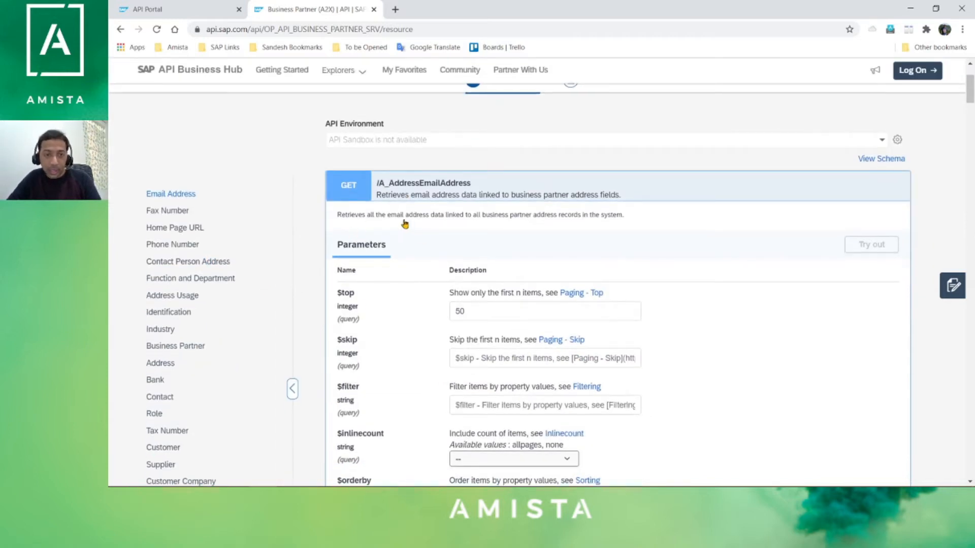
left_click(162, 198)
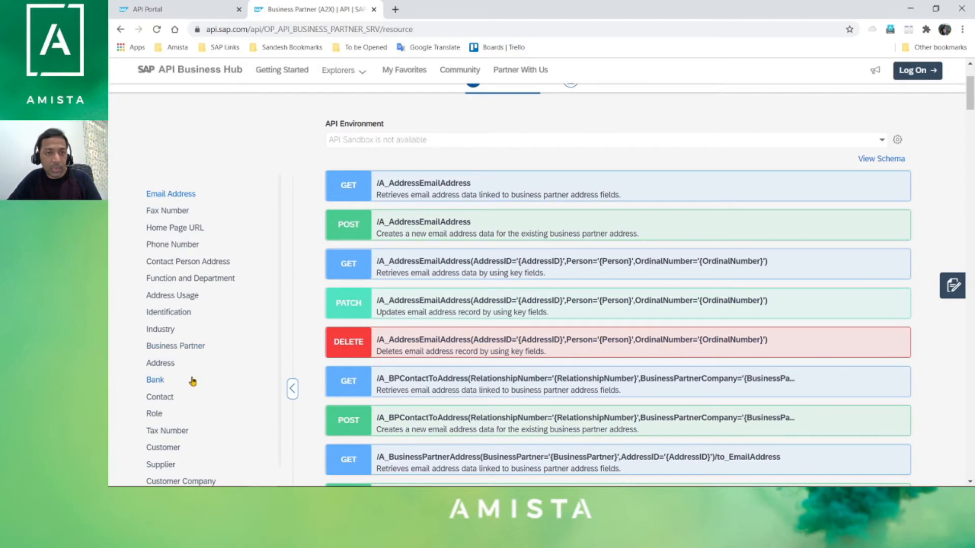
scroll(214, 380, "up", 1)
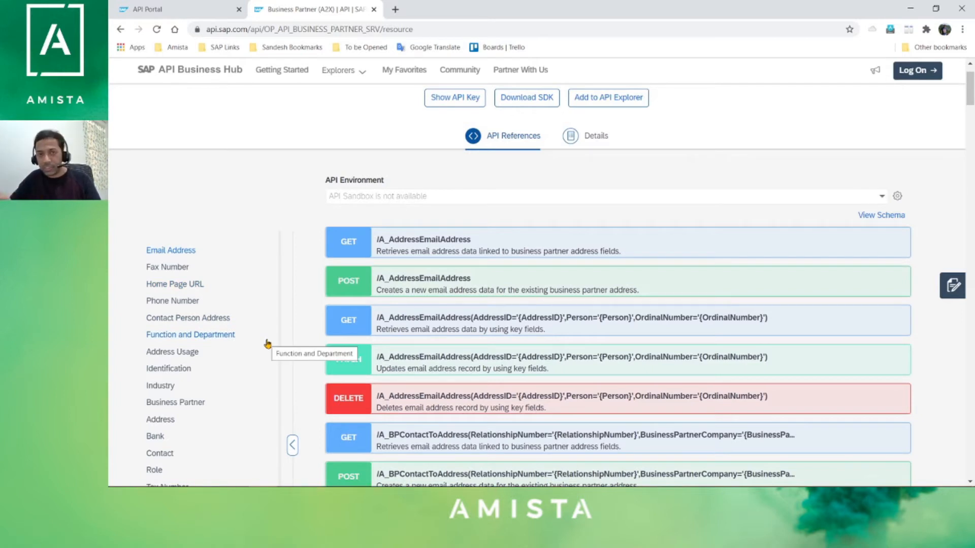
left_click(173, 406)
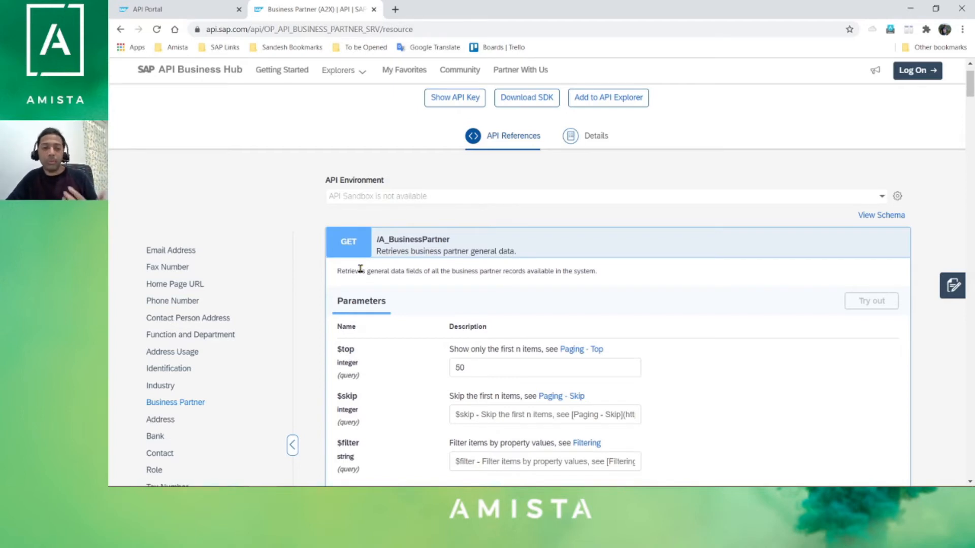
scroll(498, 255, "up", 1)
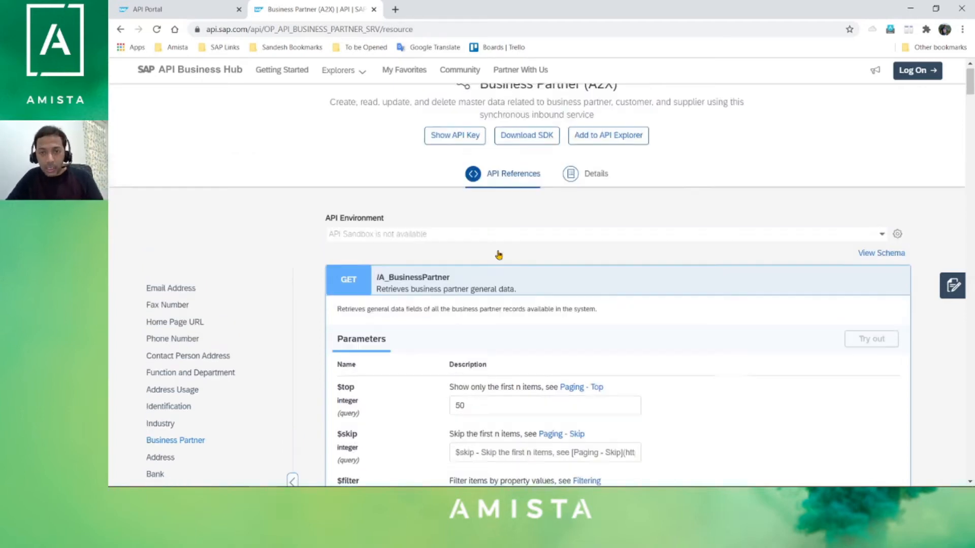
scroll(498, 255, "up", 1)
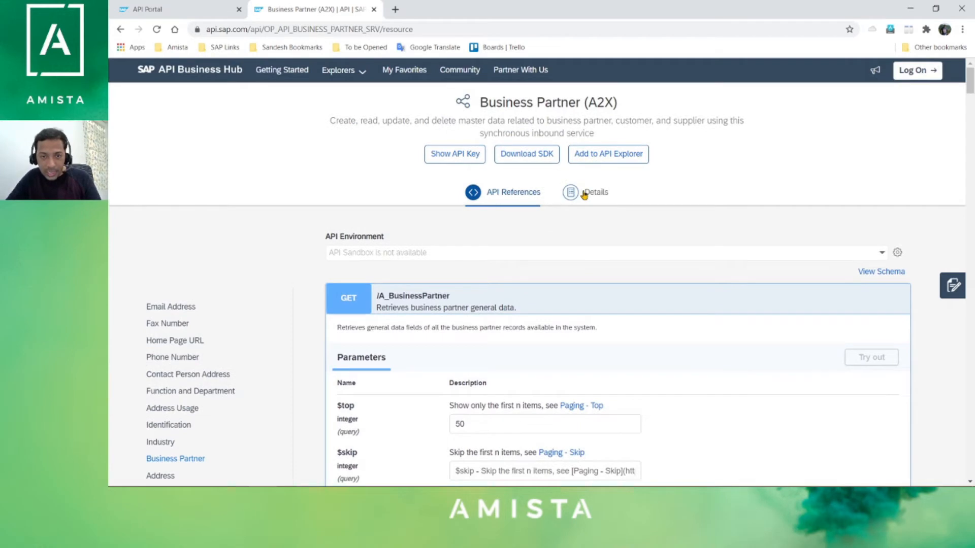
- Copy the Business Partner (A2X) Production URL from the API's Details overview
left_click(584, 195)
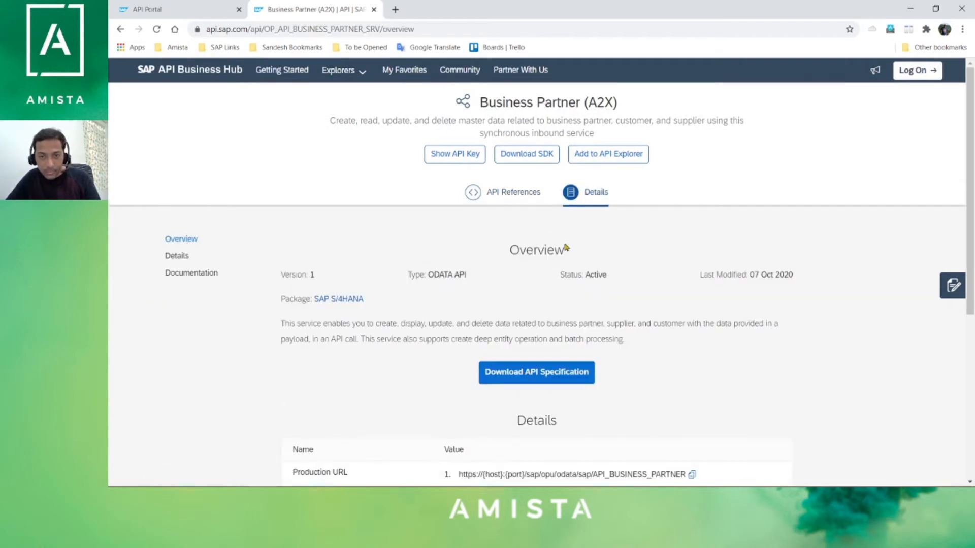
scroll(609, 294, "down", 4)
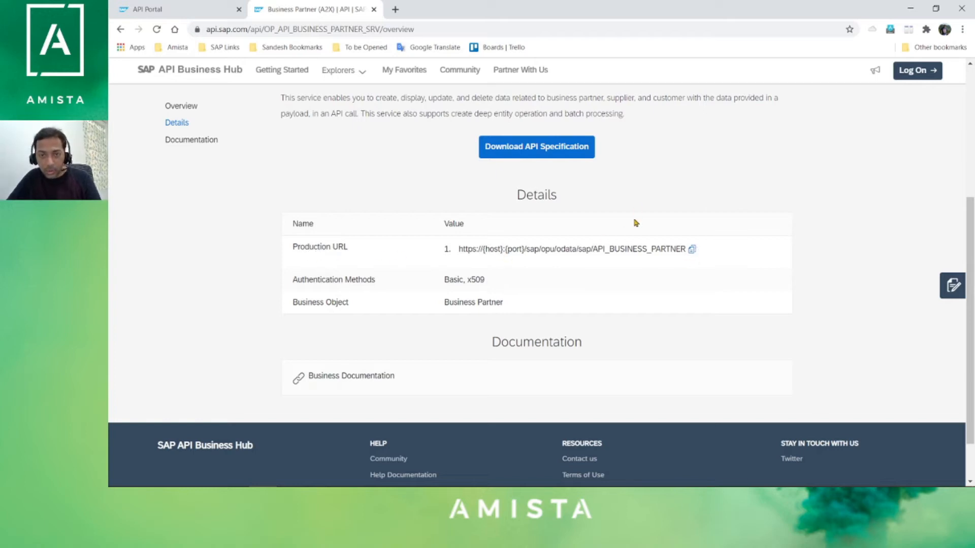
left_click(692, 250)
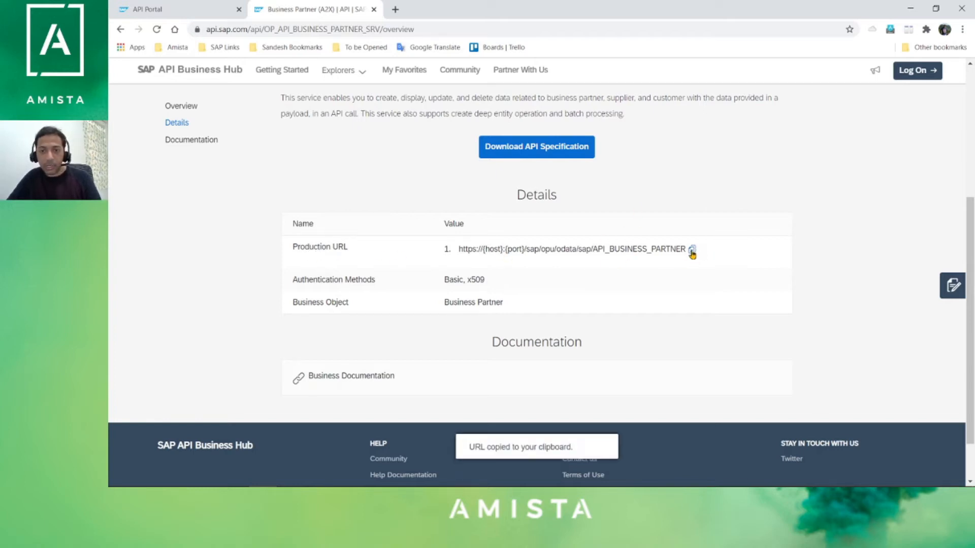
- Paste the copied Production URL into a new Notepad document
key("super+r")
type("notepad")
key("Return")
key("ctrl+v")
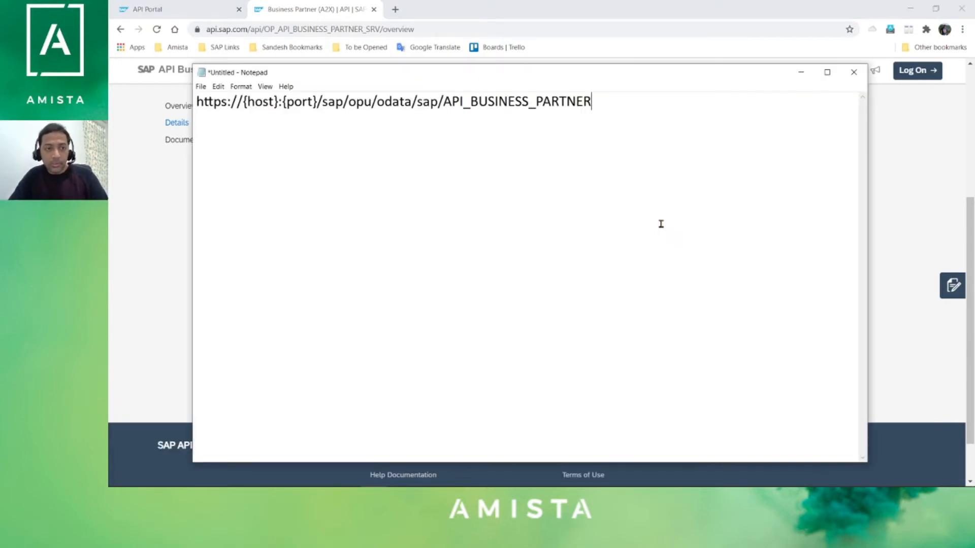
left_click_drag(483, 74, 562, 106)
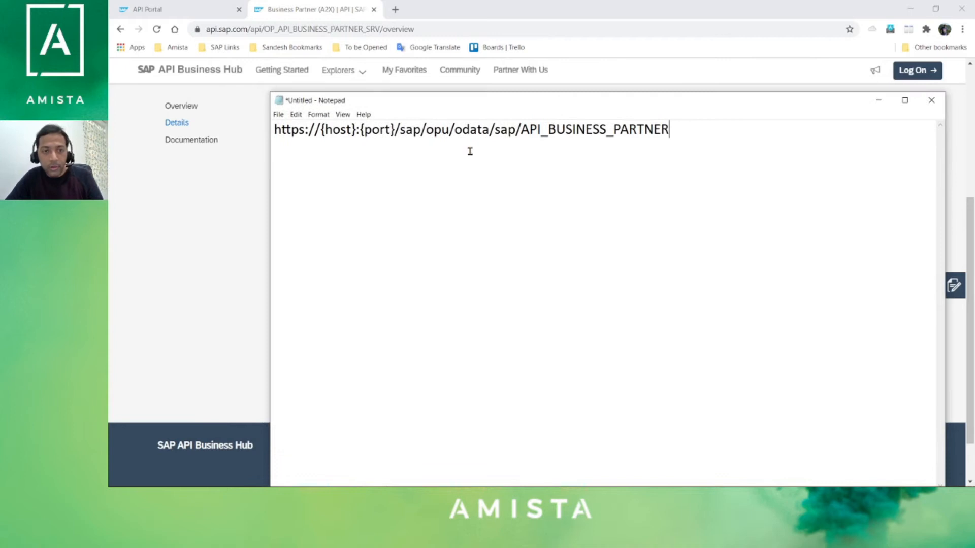
- Replace the URL's host and port placeholders with s4hana.amista.be:44300
left_click(355, 133)
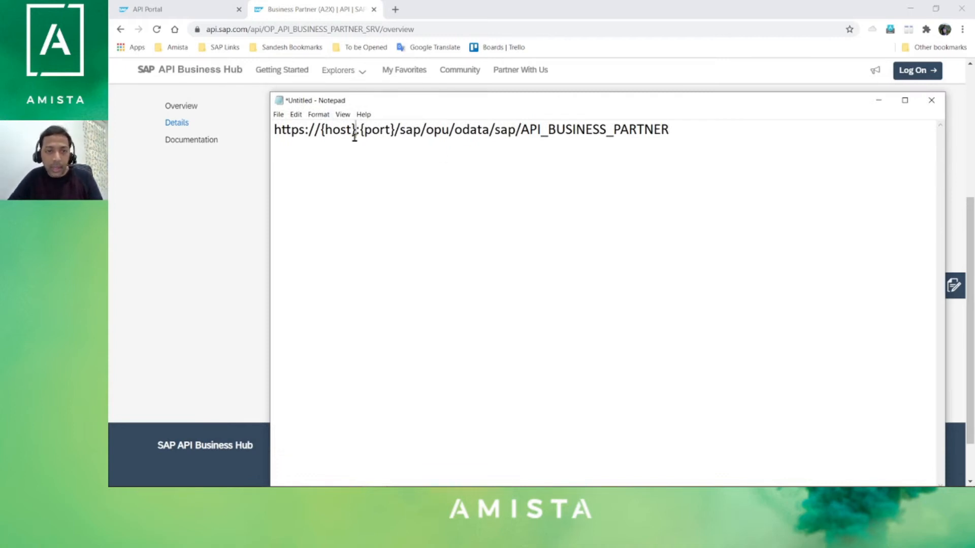
left_click_drag(396, 131, 325, 131)
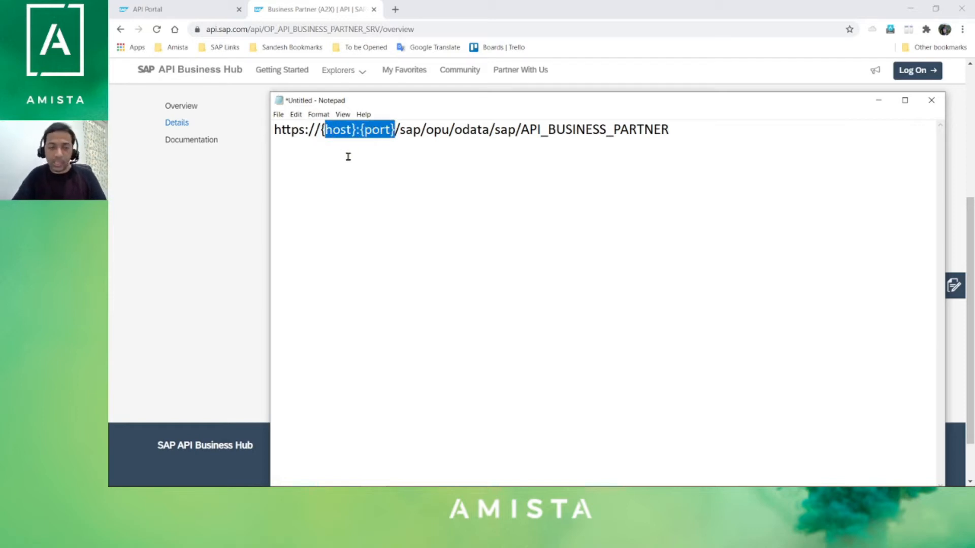
key("BackSpace")
key("BackSpace")
type("s4")
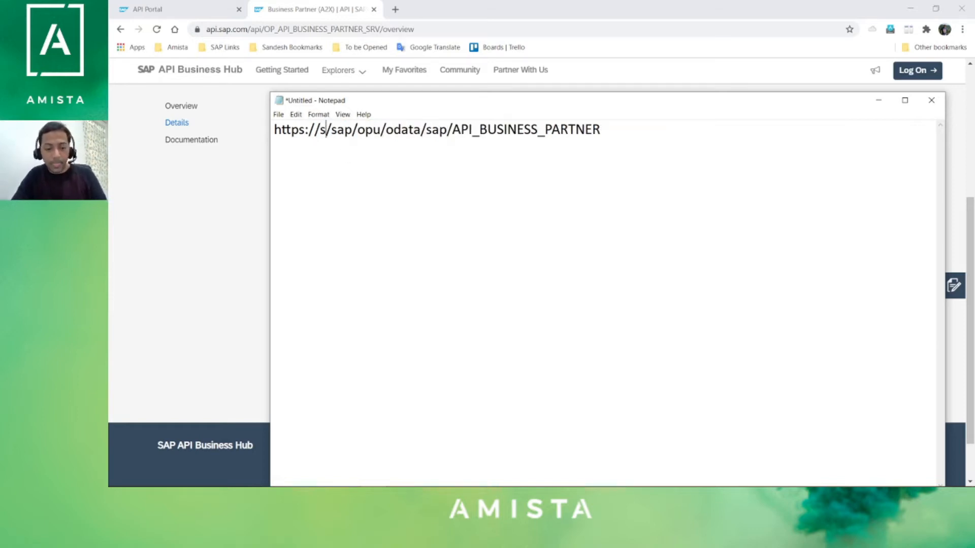
type("hana.amist")
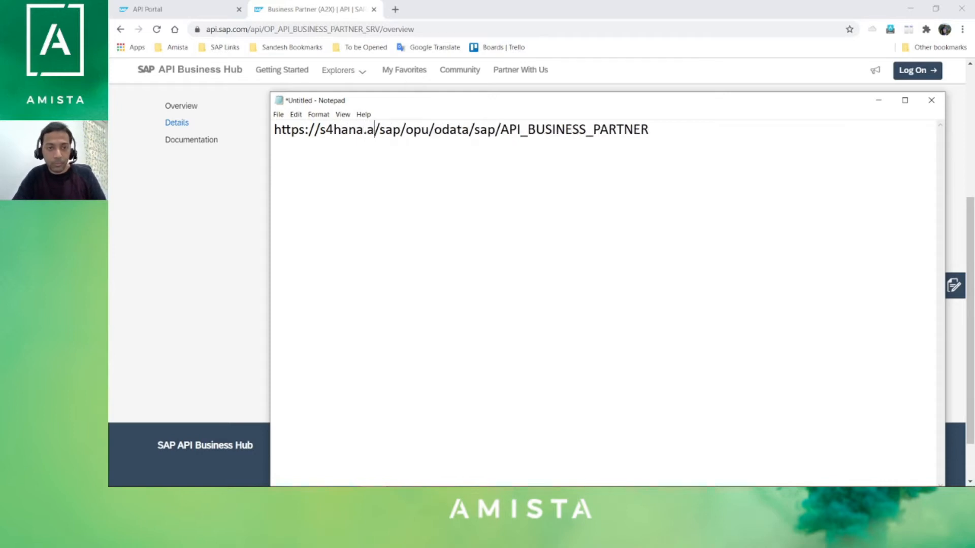
type("a.be:44300")
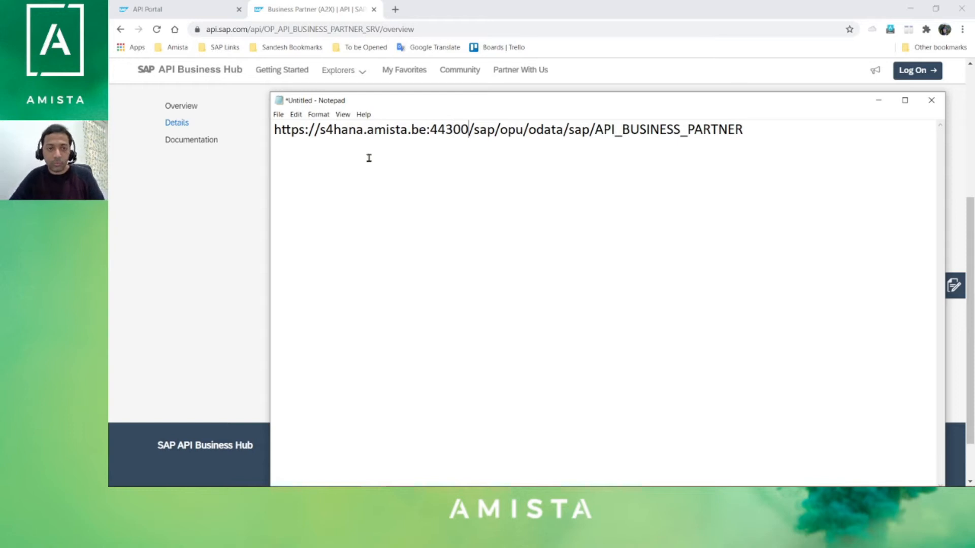
- Select the full service URL line in Notepad and return to the API Portal tab
left_click_drag(468, 129, 320, 130)
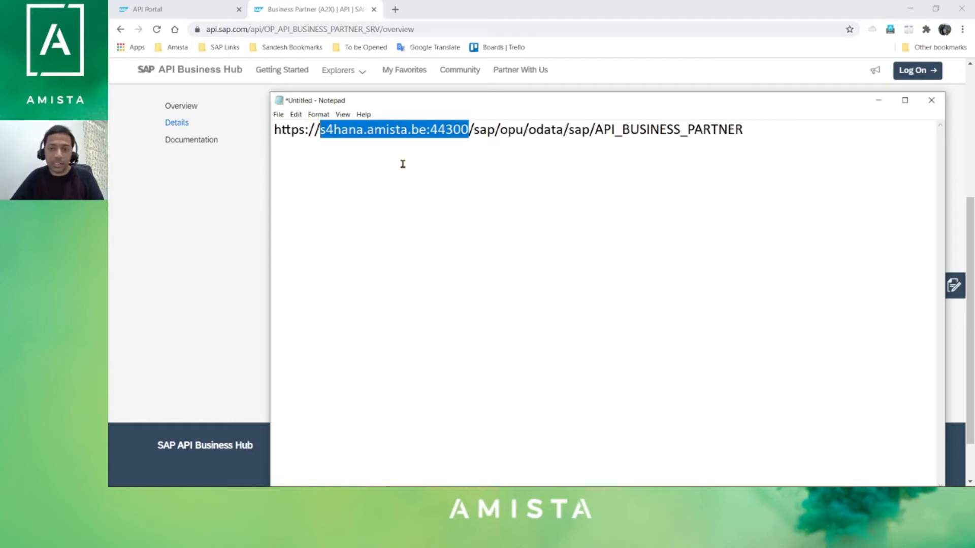
left_click(648, 192)
left_click_drag(770, 128, 256, 127)
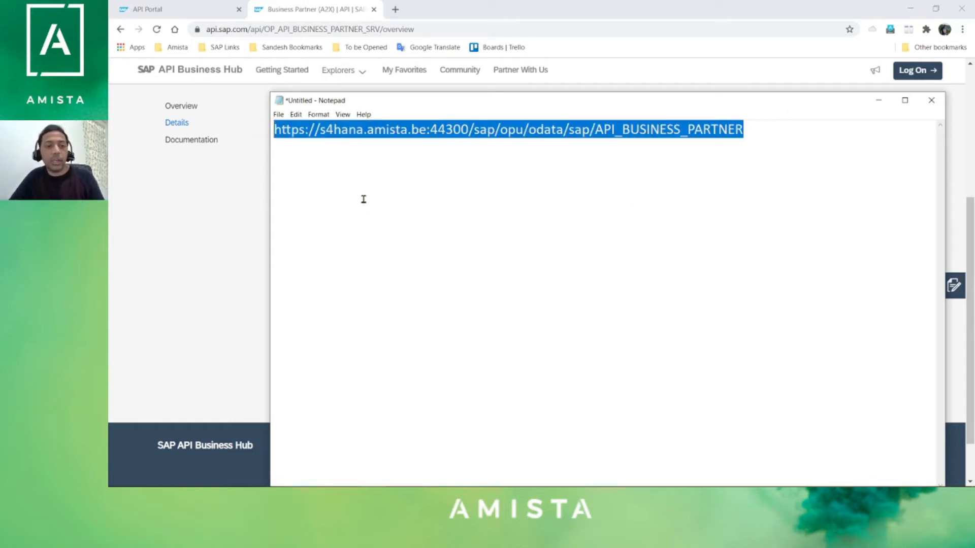
left_click(199, 6)
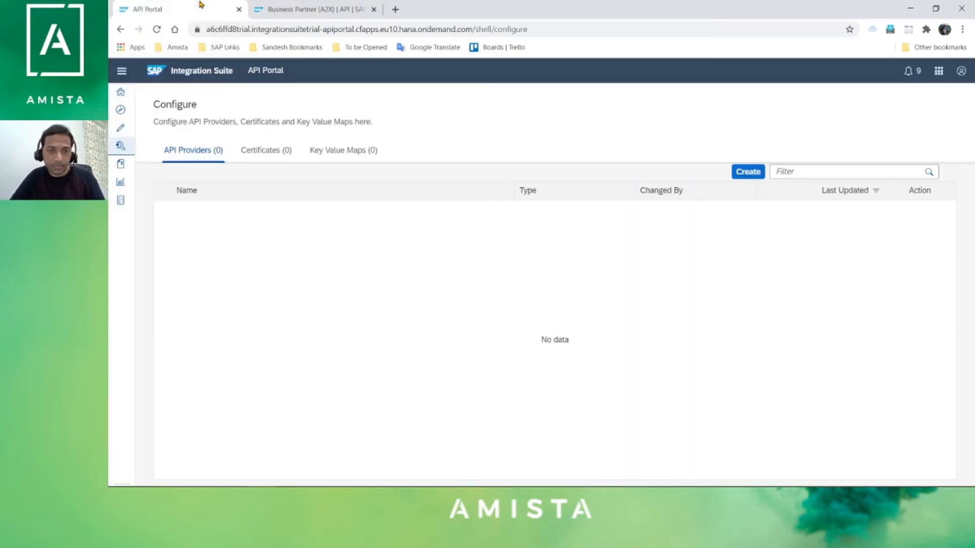
- Create a new API provider named s4hana and bring up its Connection settings
left_click(749, 176)
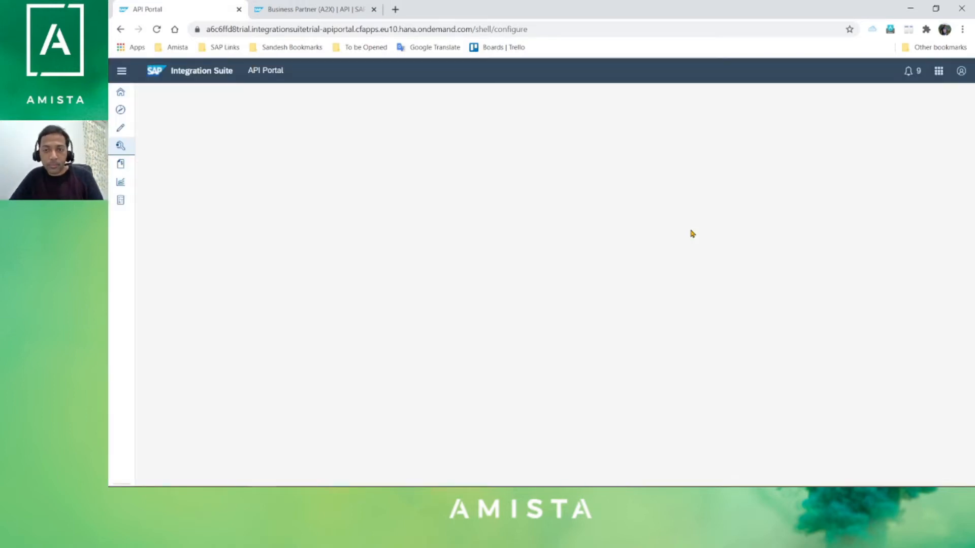
left_click(271, 241)
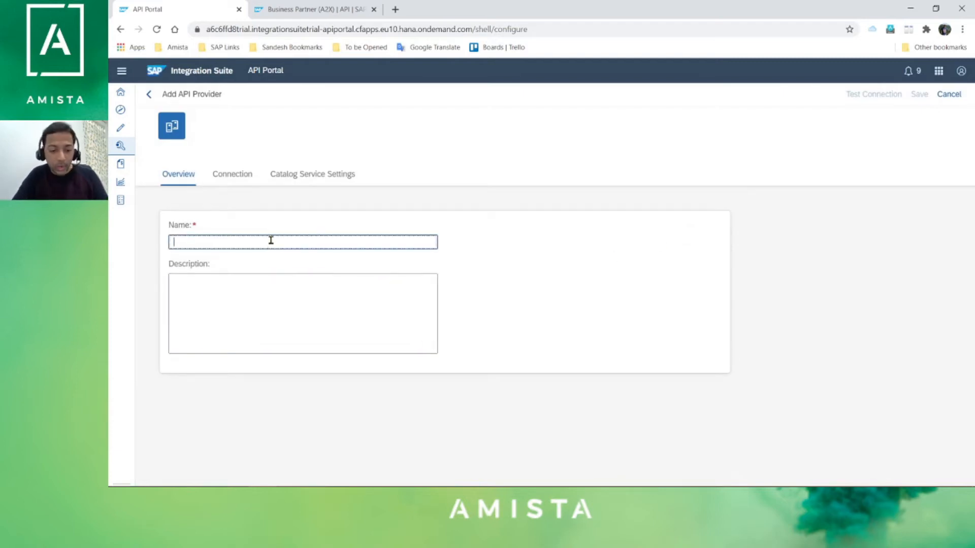
type("s4hana")
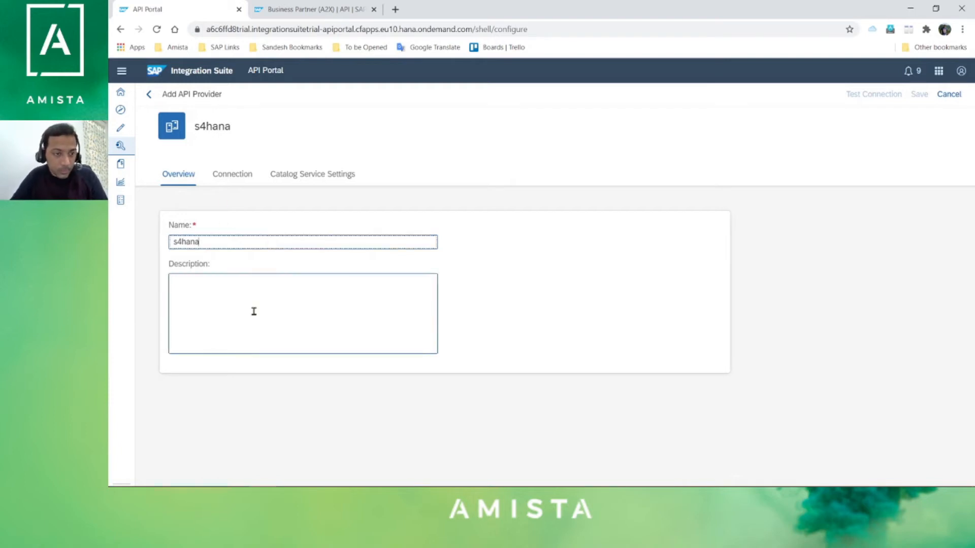
left_click(236, 179)
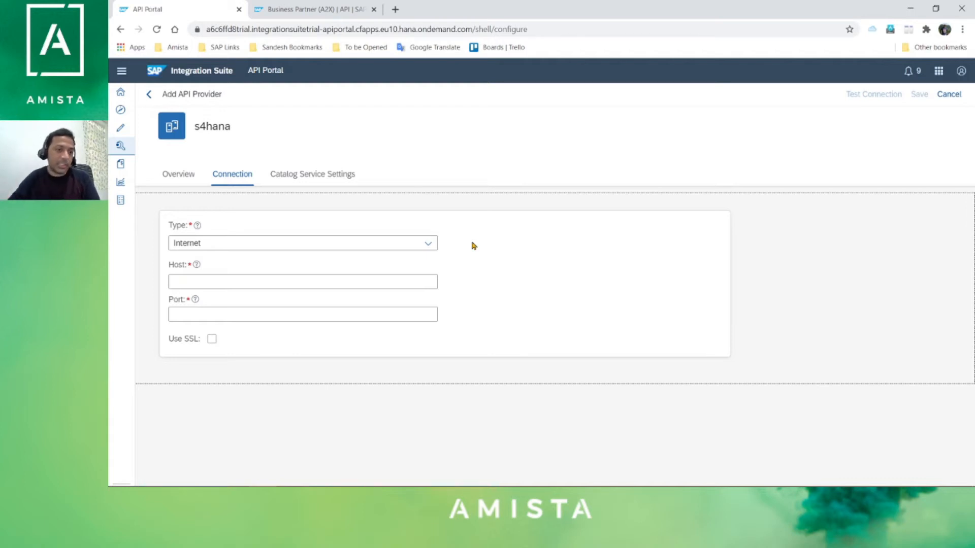
- Set the s4hana provider's connection type to Internet
left_click(259, 245)
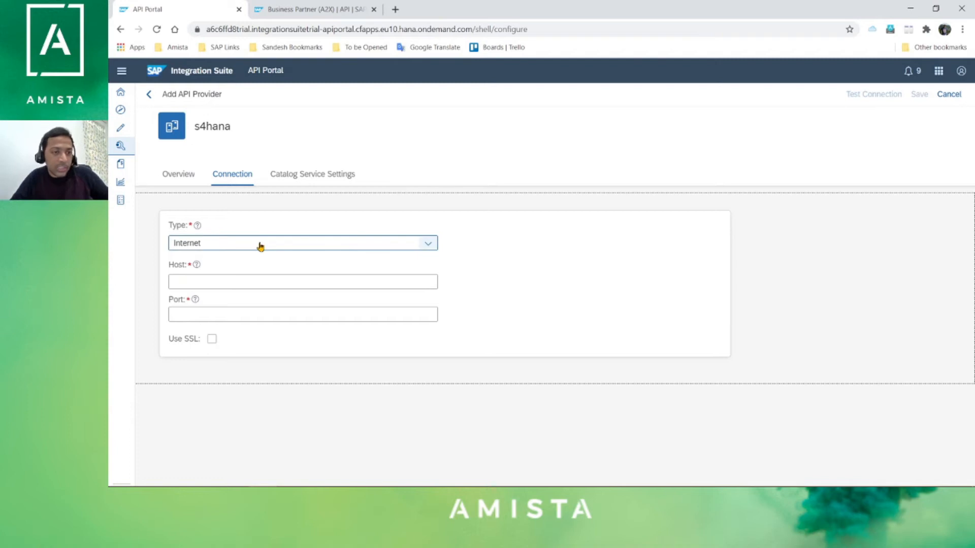
left_click(238, 277)
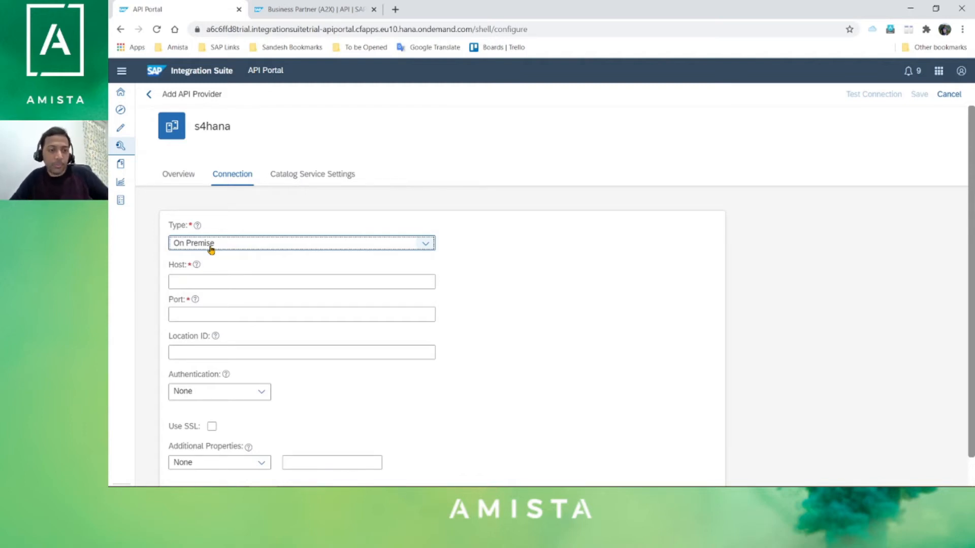
left_click(224, 243)
left_click(209, 260)
- Enter host s4hana.amista.be and port 44300, and enable SSL
left_click(264, 282)
key("alt+Tab")
left_click(346, 163)
left_click(435, 140)
left_click_drag(426, 131, 322, 129)
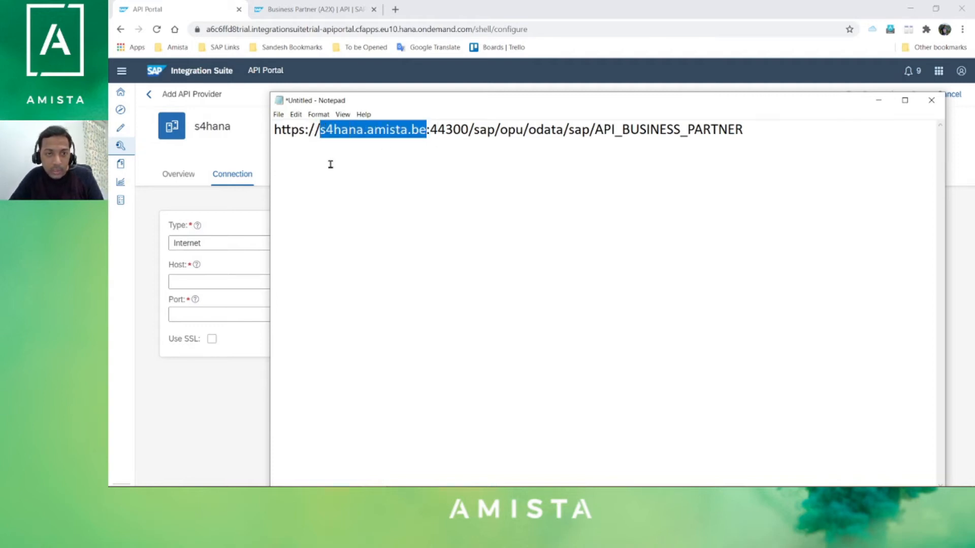
left_click(214, 277)
key("ctrl+v")
left_click(214, 314)
type("443")
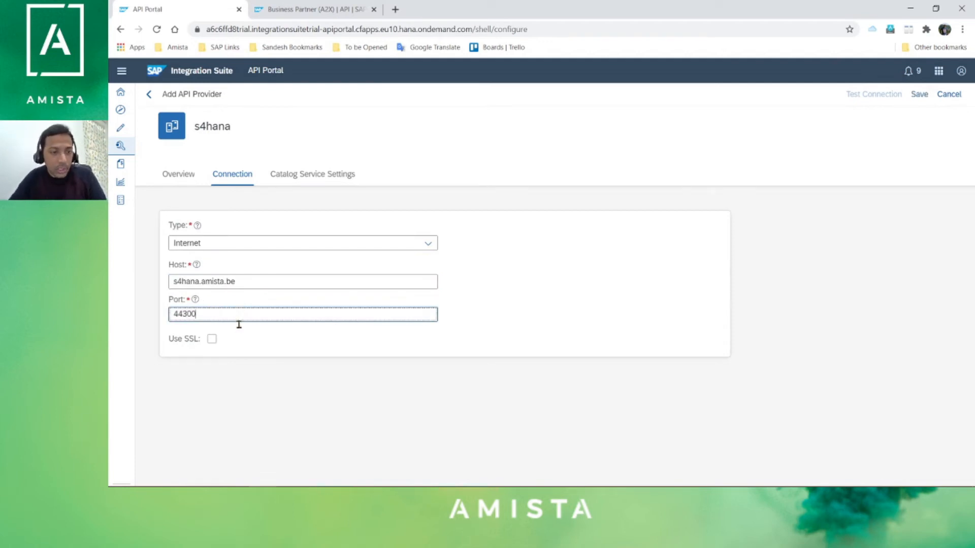
left_click(212, 340)
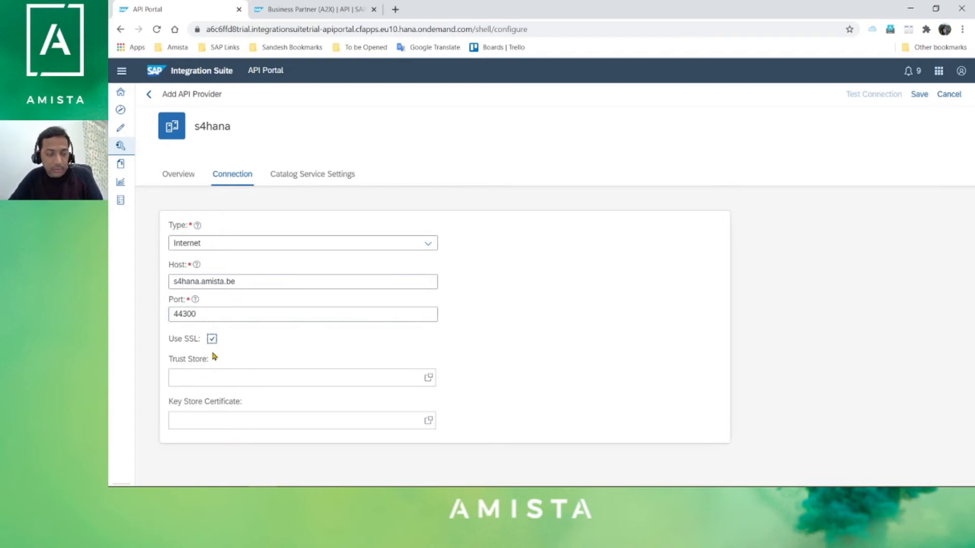
- Use Basic catalog authentication with the catalog username and password, and save the provider
left_click(317, 176)
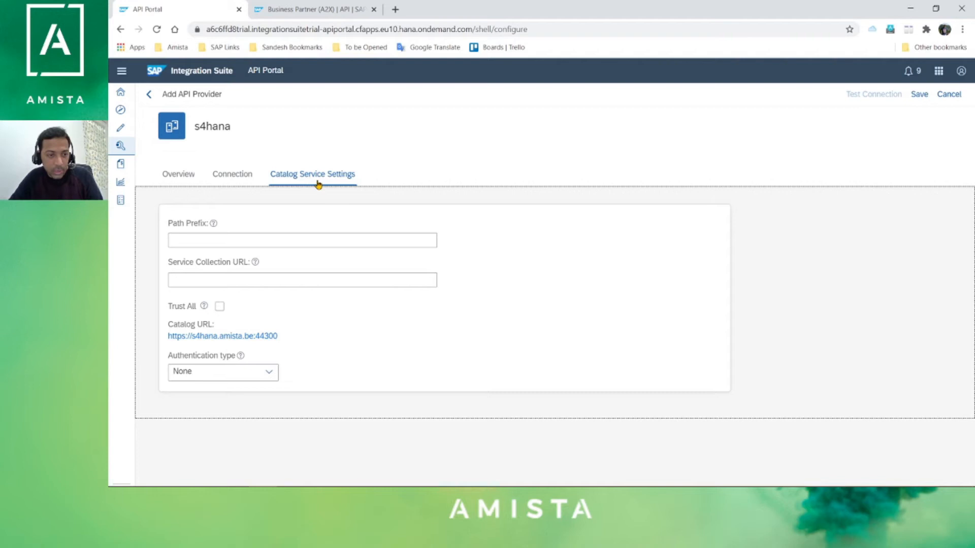
left_click(274, 373)
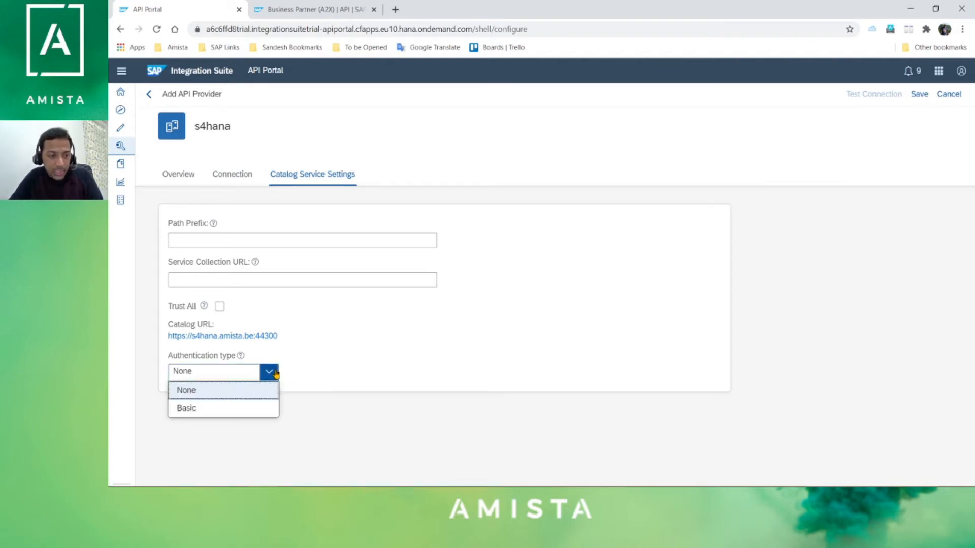
left_click(218, 411)
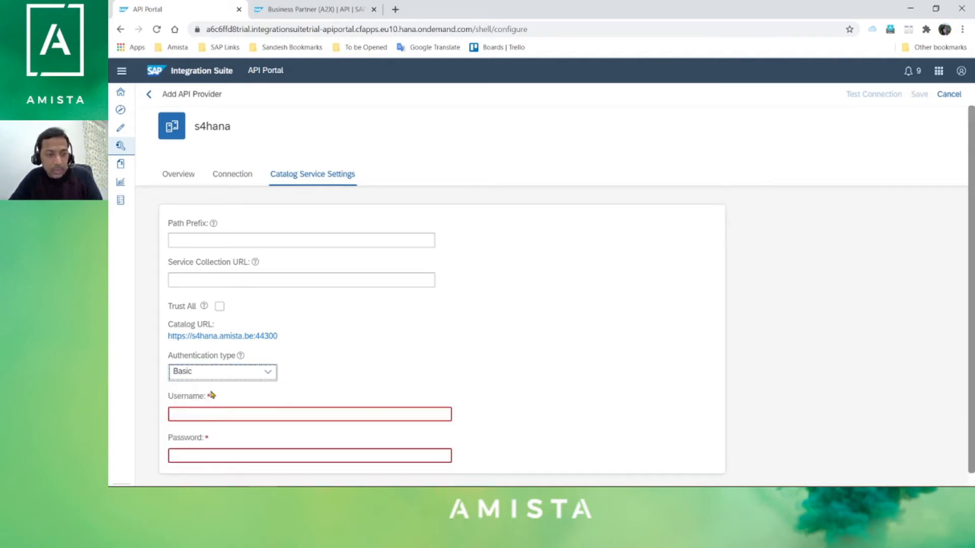
left_click(216, 416)
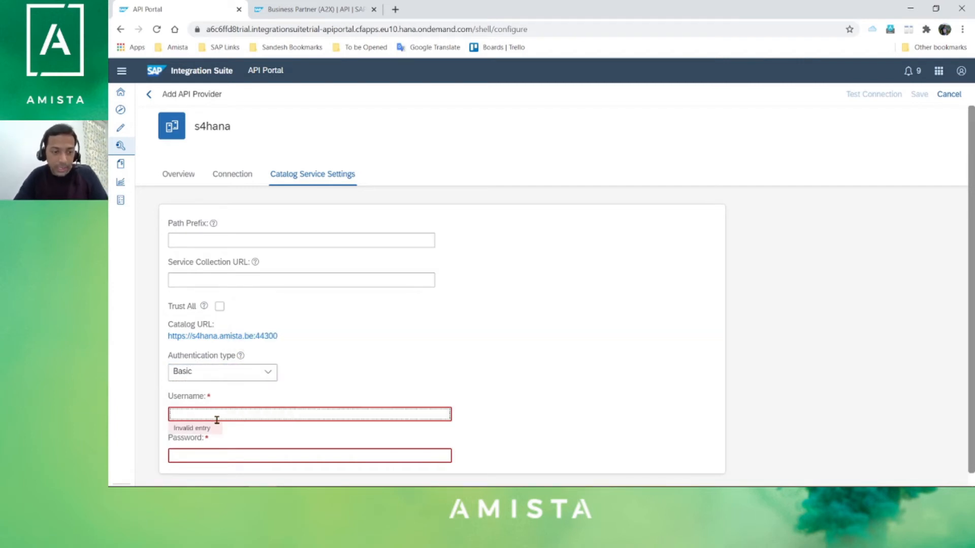
type("bpinst")
key("Tab")
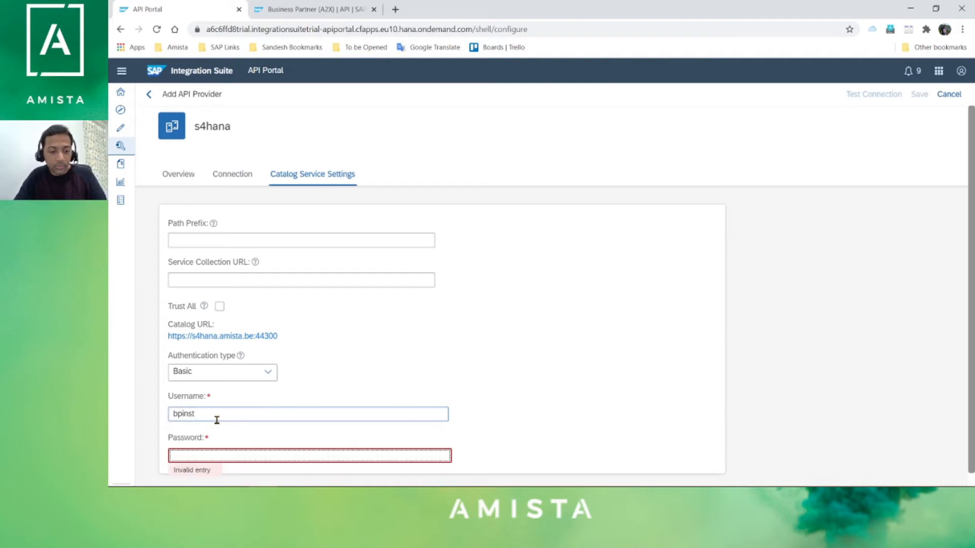
type("•")
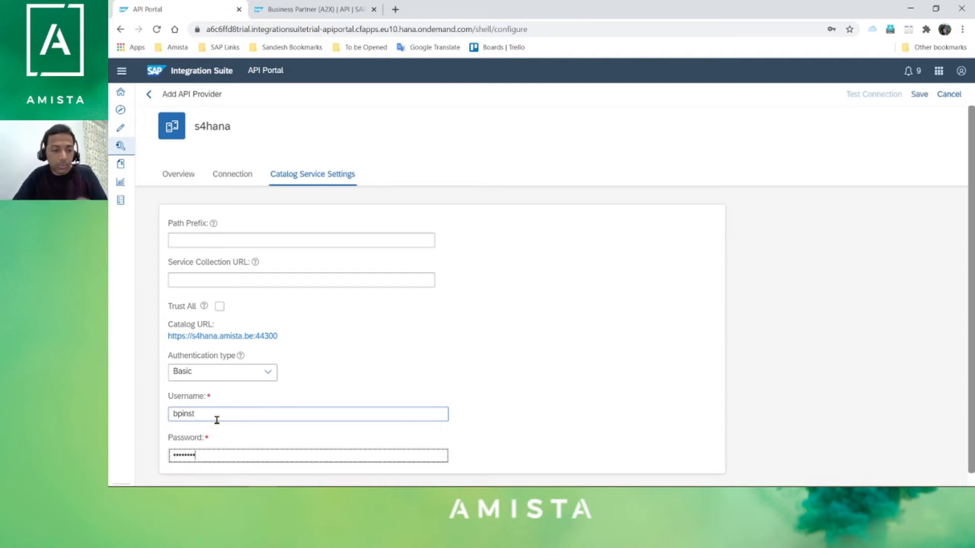
scroll(502, 305, "down", 1)
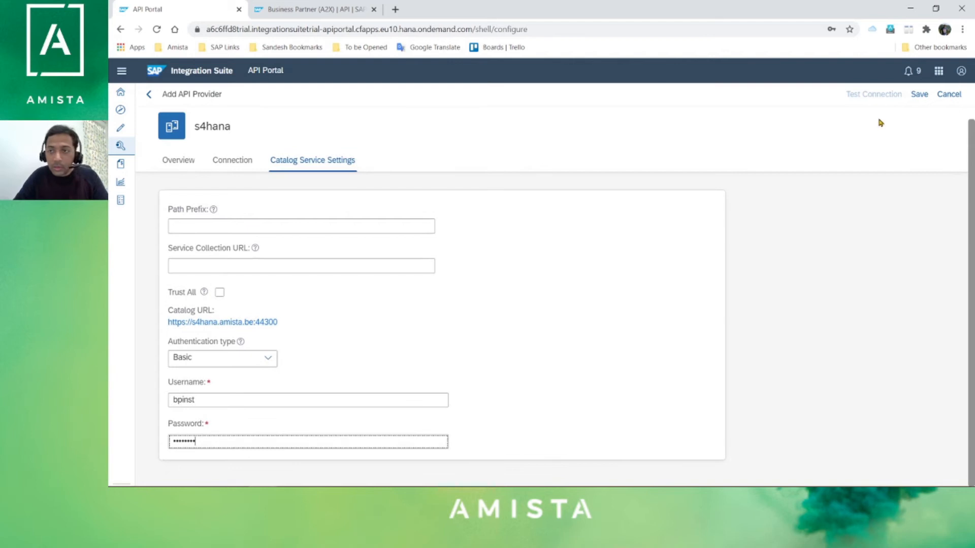
left_click(919, 96)
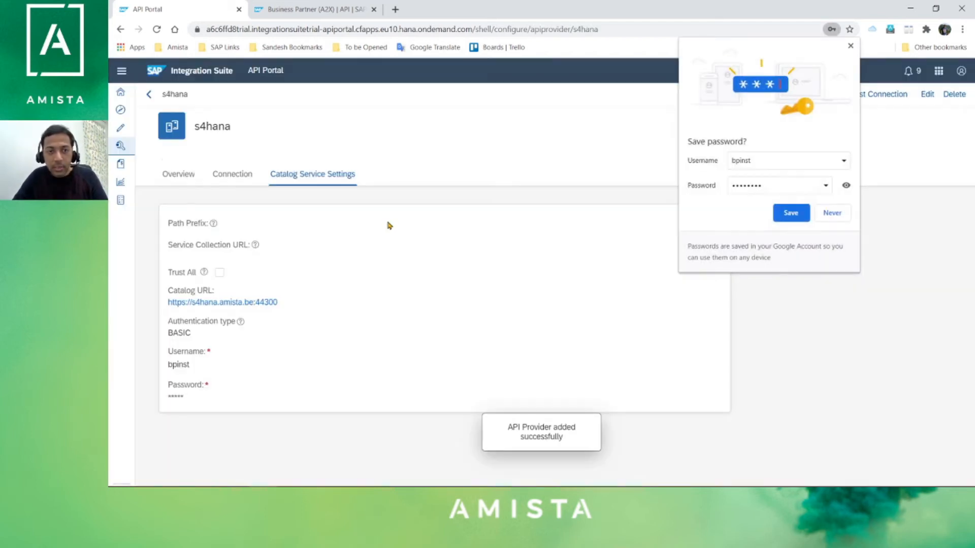
- Dismiss the save-password prompt, test the s4hana connection, and go to the empty Develop APIs list
left_click(422, 257)
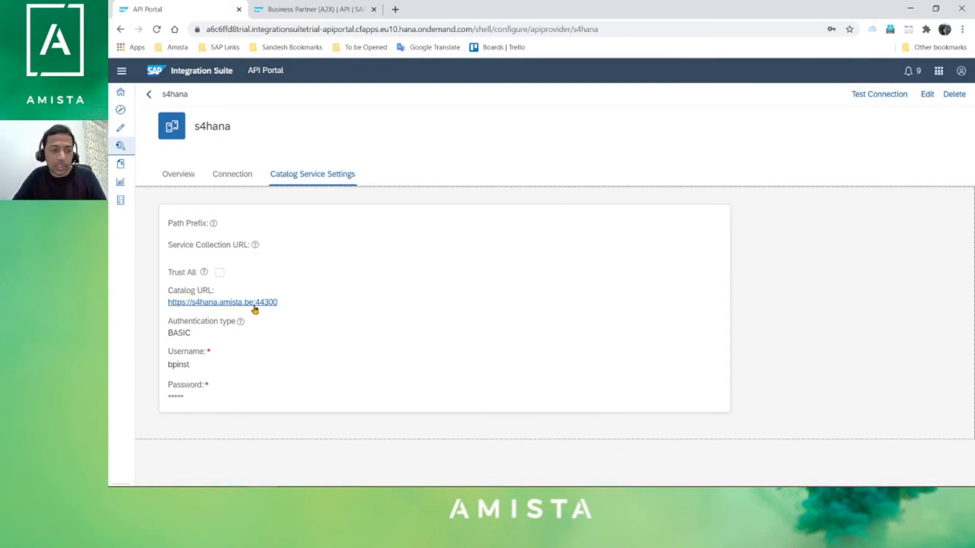
left_click(862, 100)
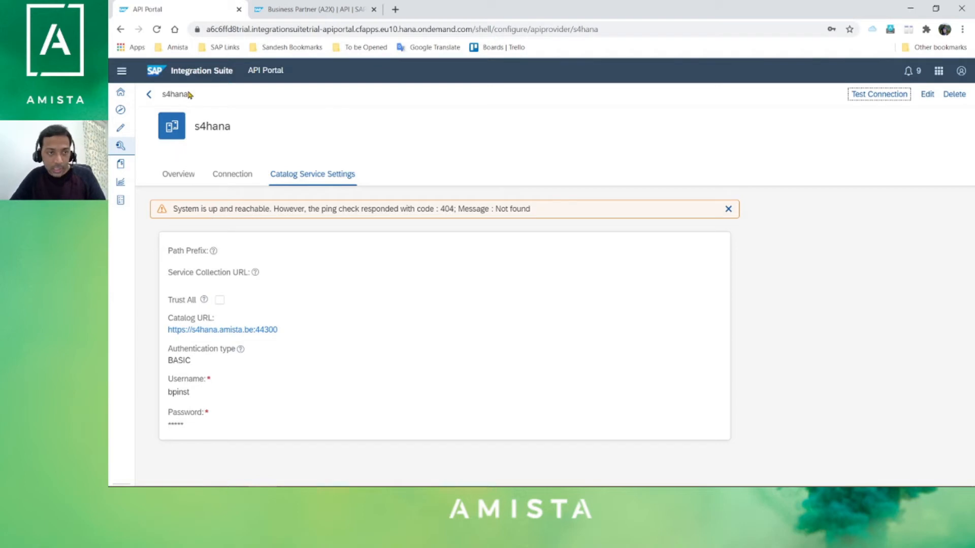
left_click(121, 129)
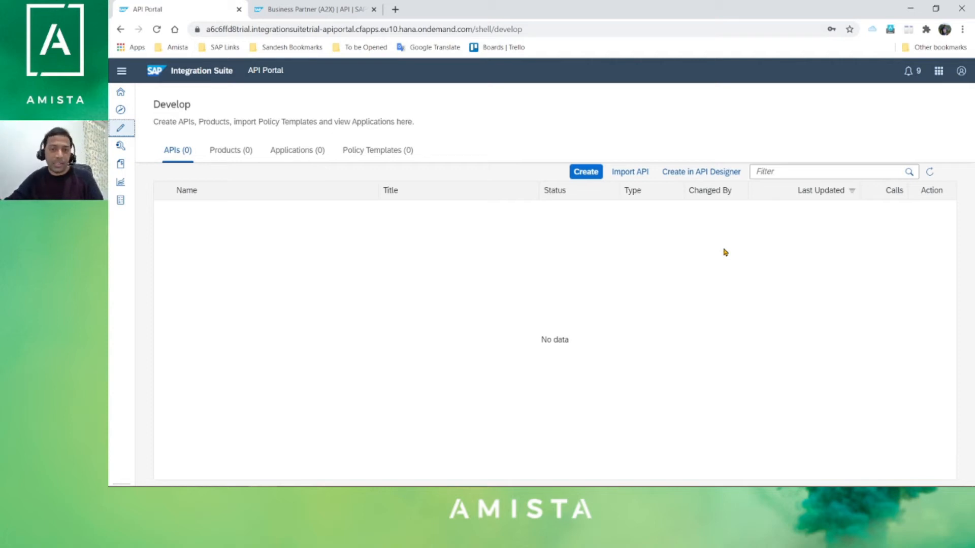
- Start a new API and choose s4hana as its provider
left_click(583, 174)
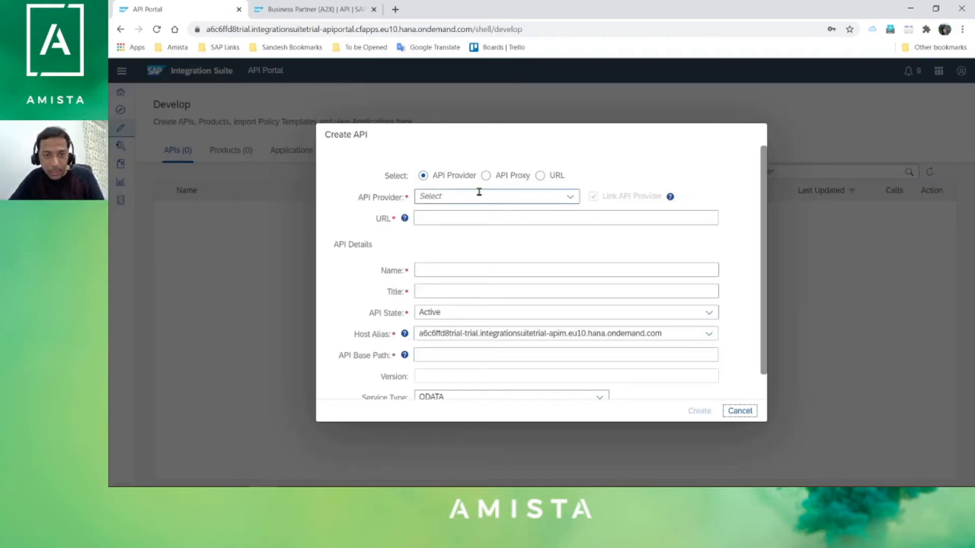
left_click(572, 198)
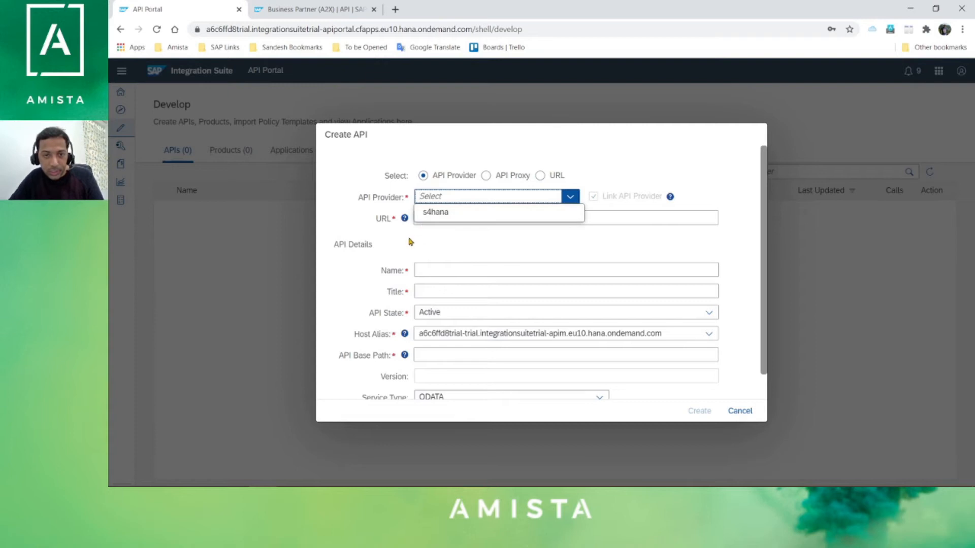
left_click(450, 221)
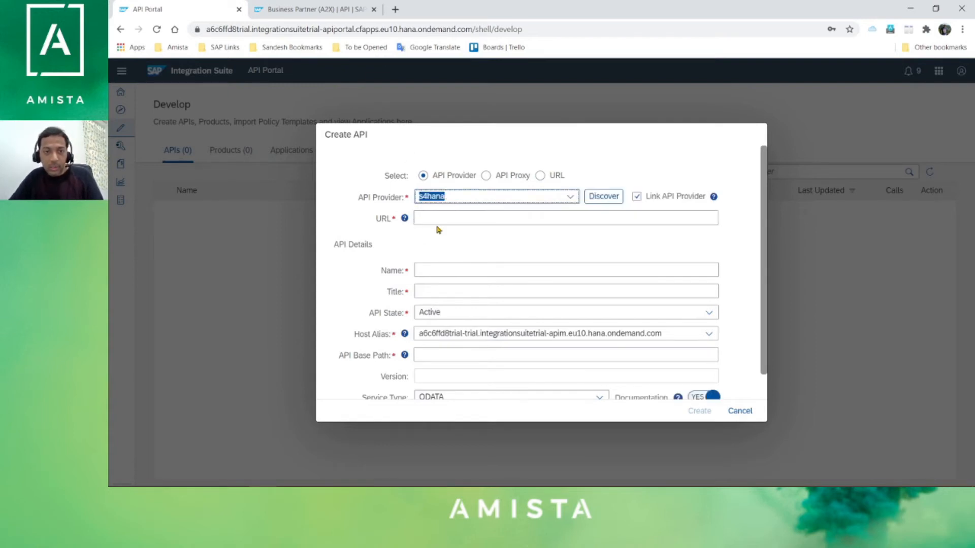
- Copy the service path from Notepad and enter /sap/opu/odata/sap/API_BUSINESS_PARTNER as the API URL
left_click(435, 219)
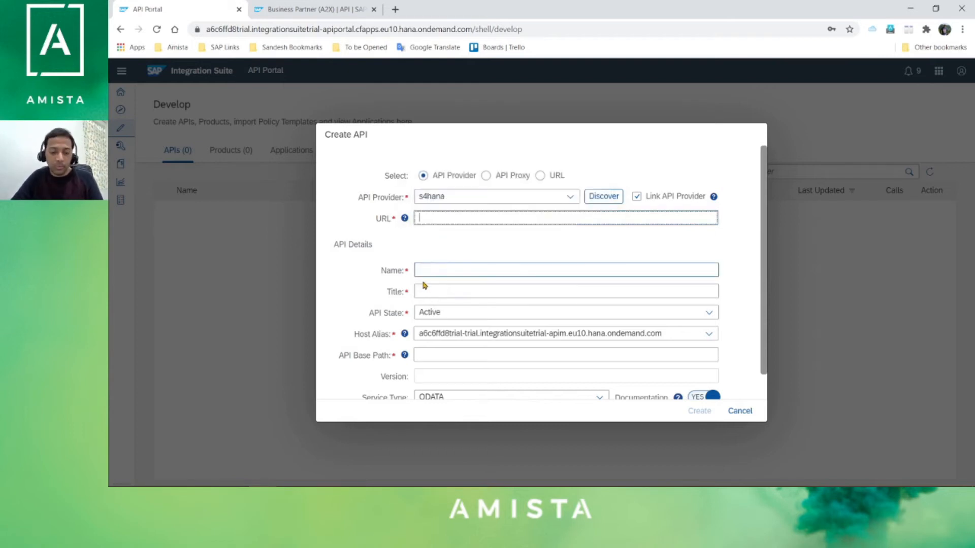
key("alt+Tab")
left_click(530, 196)
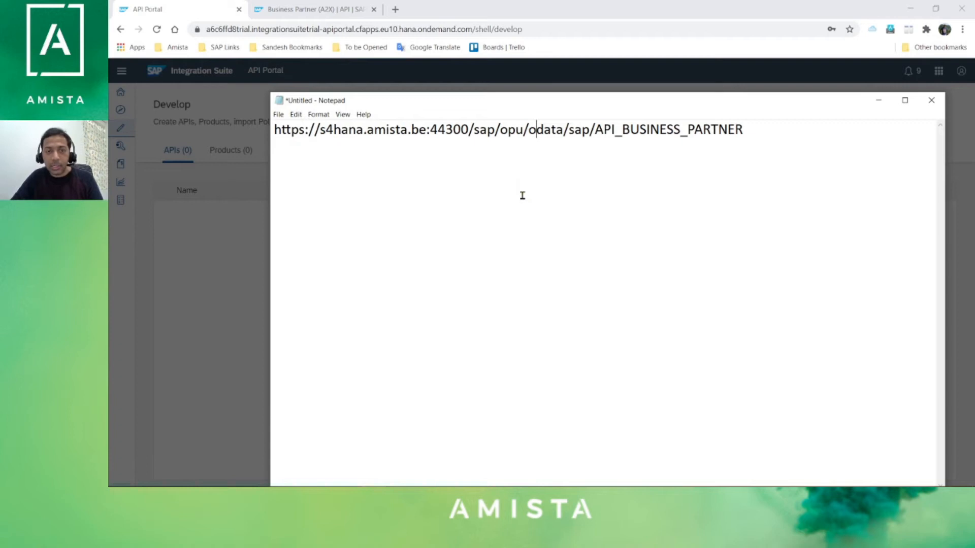
left_click_drag(468, 129, 772, 148)
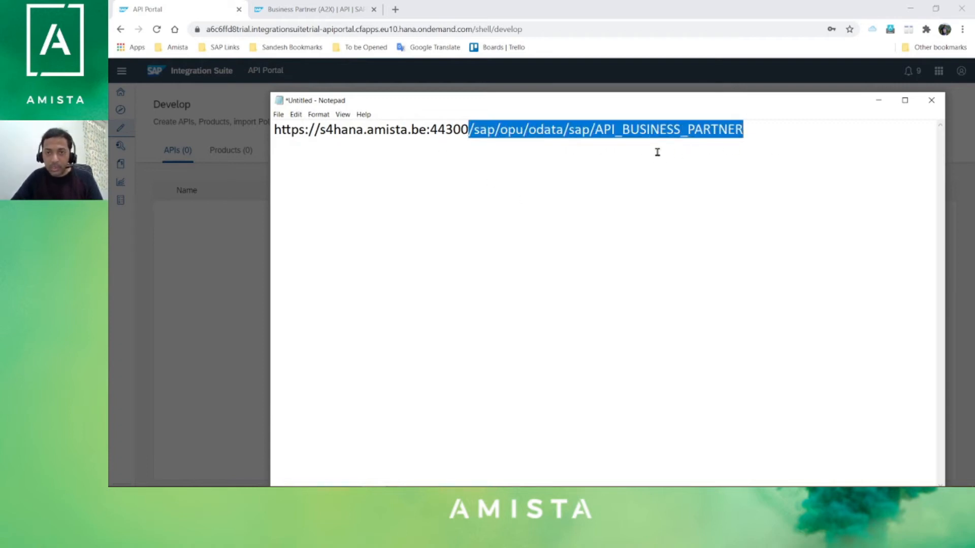
left_click(763, 150)
left_click_drag(743, 131, 469, 140)
key("ctrl+c")
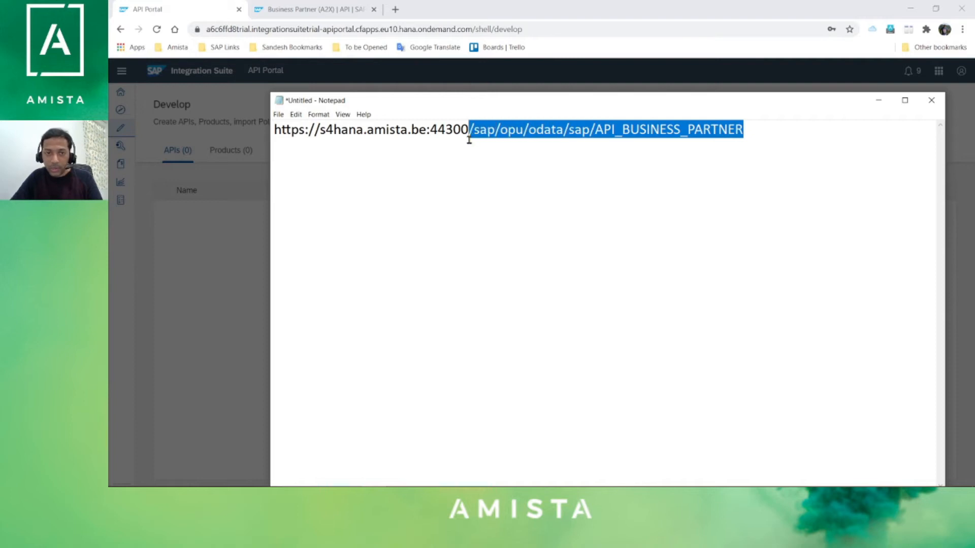
key("alt+Tab")
left_click(453, 212)
key("ctrl+v")
- Enter name BusinessPartnersAPI, title 'Business partners API' and base path /v1/webinar/businesspartner in Create API
left_click(451, 267)
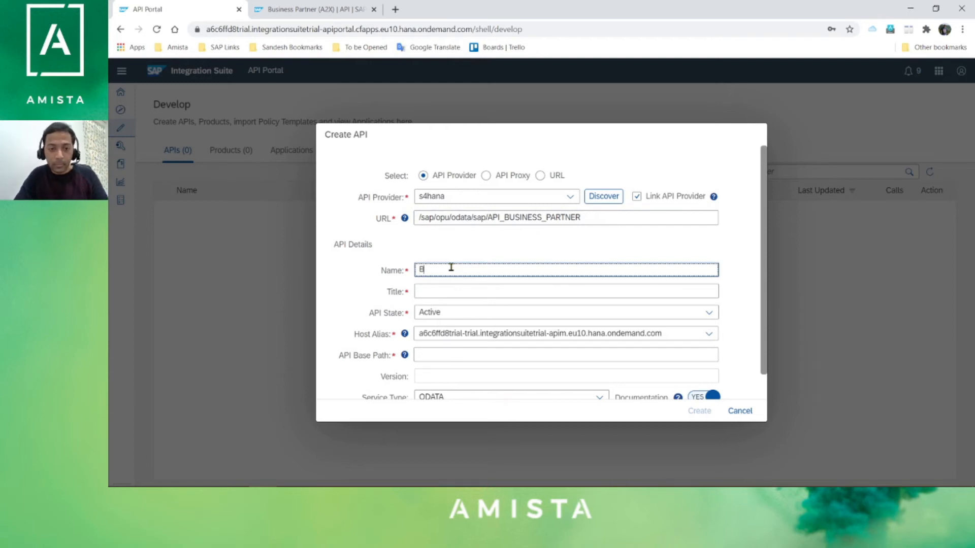
type("BusinessPartnersAPI")
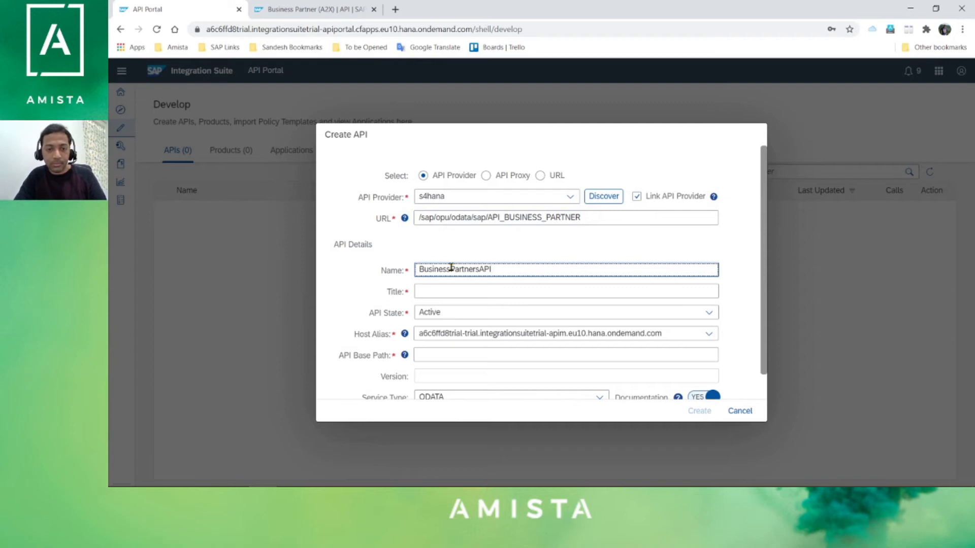
key("Tab")
type("Business partner")
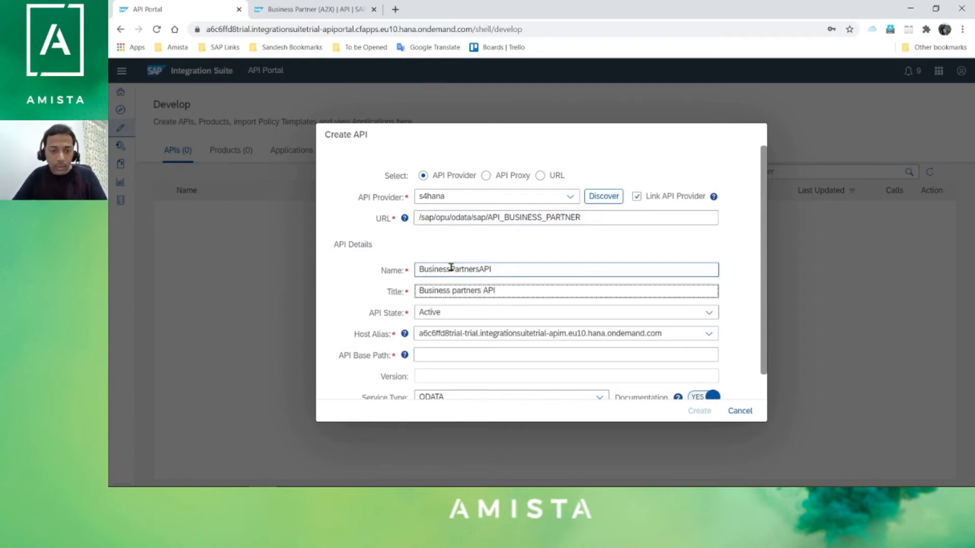
scroll(724, 337, "down", 1)
mouse_move(404, 330)
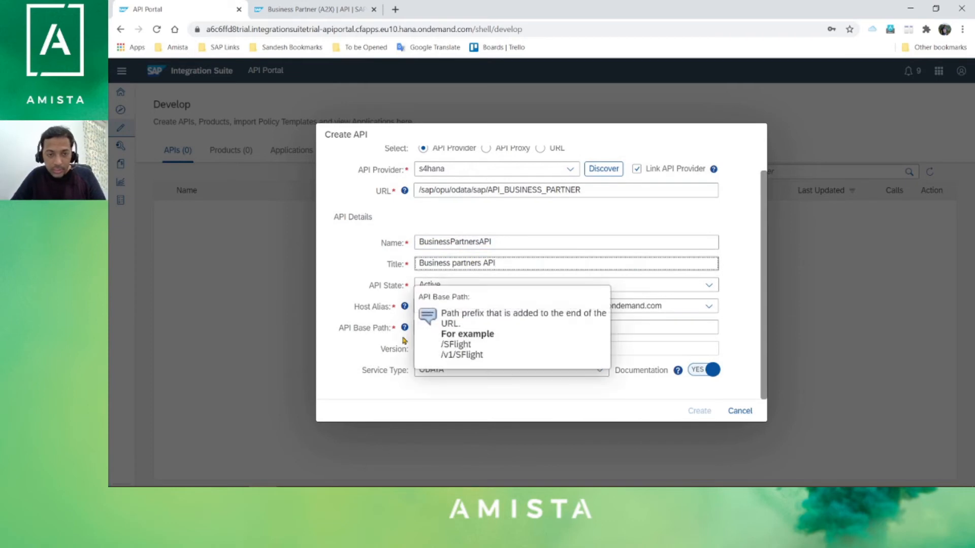
left_click(450, 327)
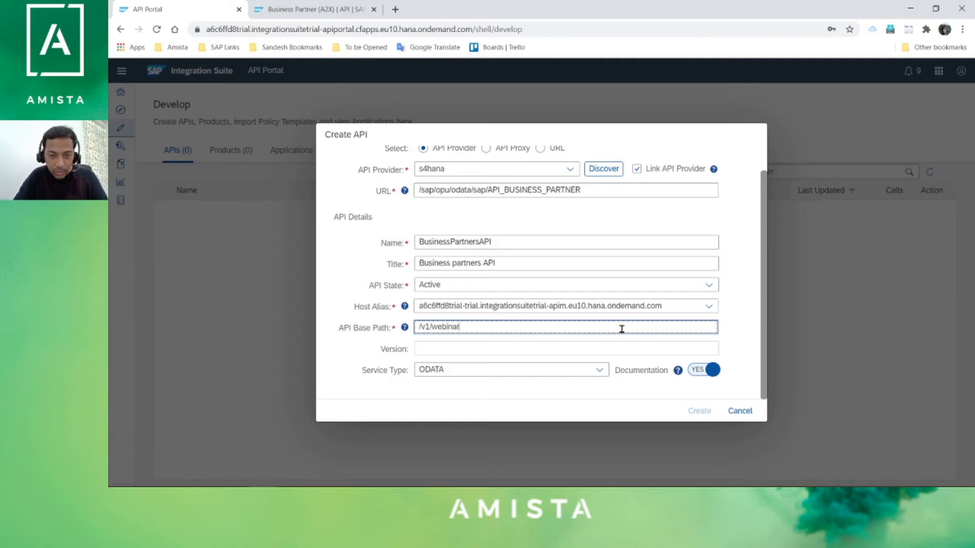
type("/v1/webinar/businesspartner")
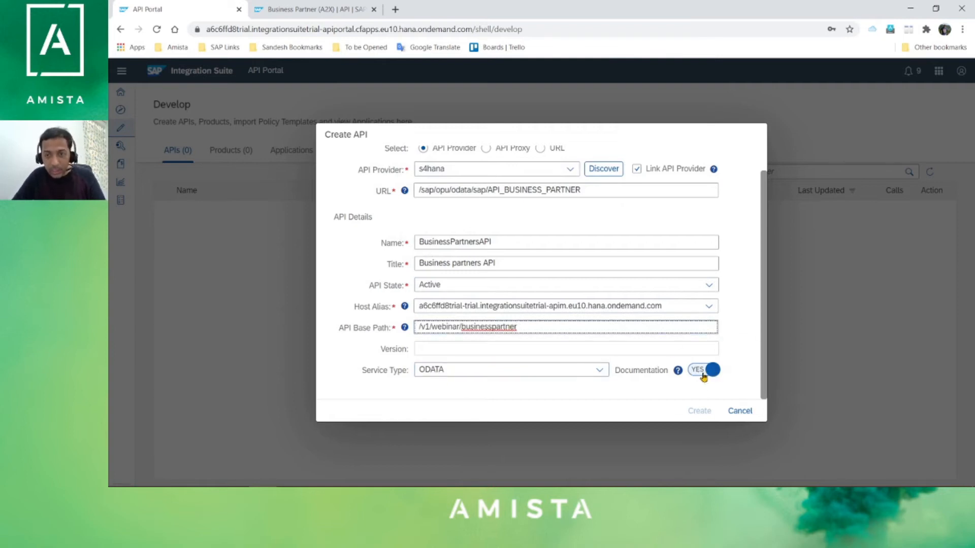
left_click(545, 348)
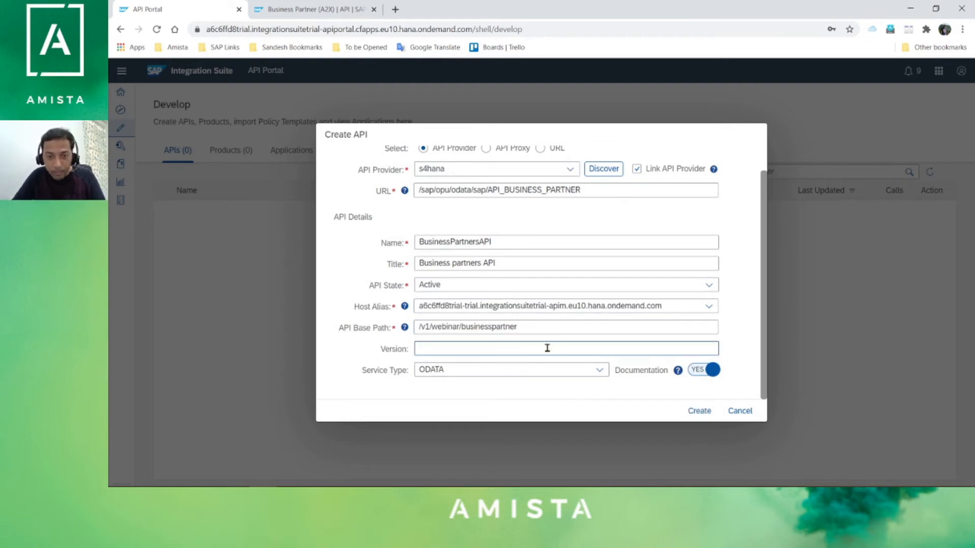
- Create the BusinessPartnersAPI proxy, review its Overview, and save it as Not Deployed
left_click(706, 412)
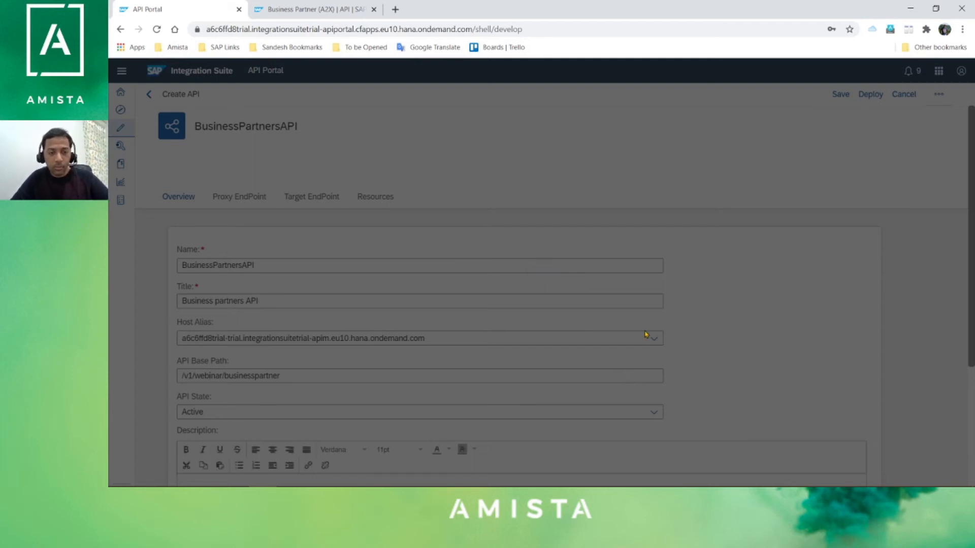
scroll(799, 294, "down", 3)
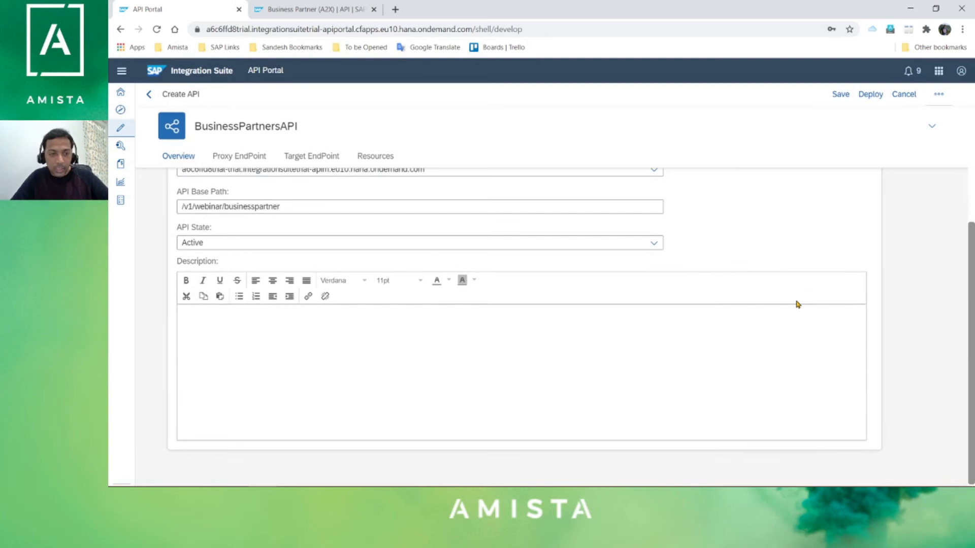
scroll(721, 323, "up", 3)
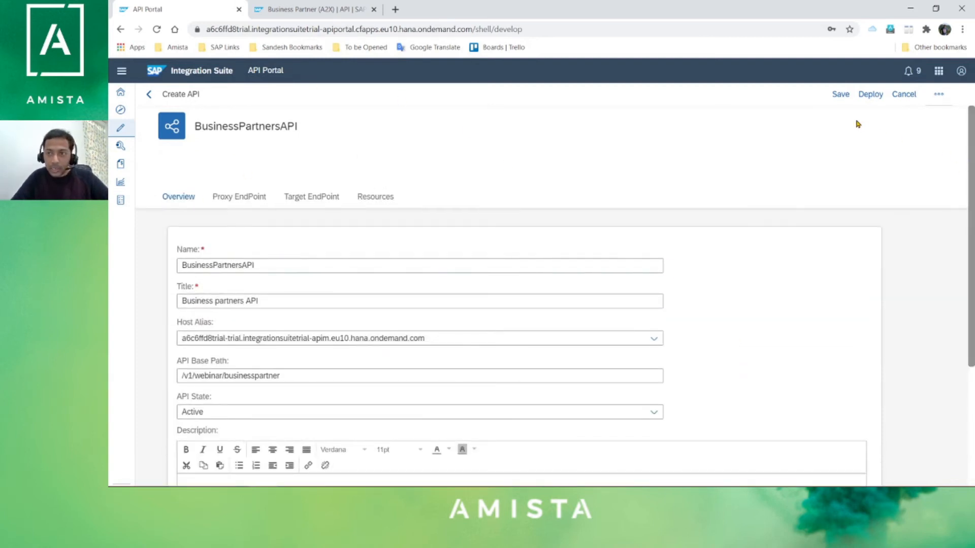
left_click(842, 96)
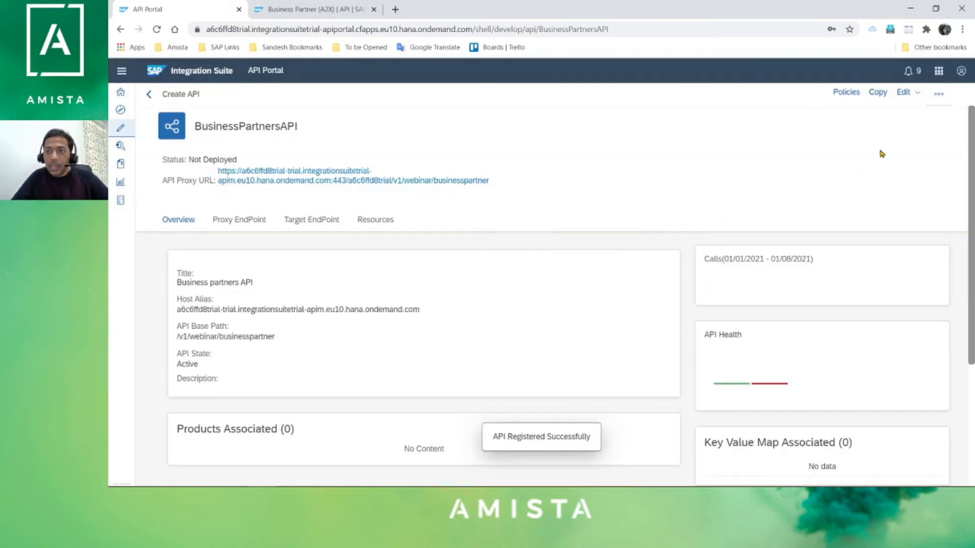
- Deploy BusinessPartnersAPI from the more-actions menu, then open its Policies editor
left_click(938, 95)
left_click(929, 133)
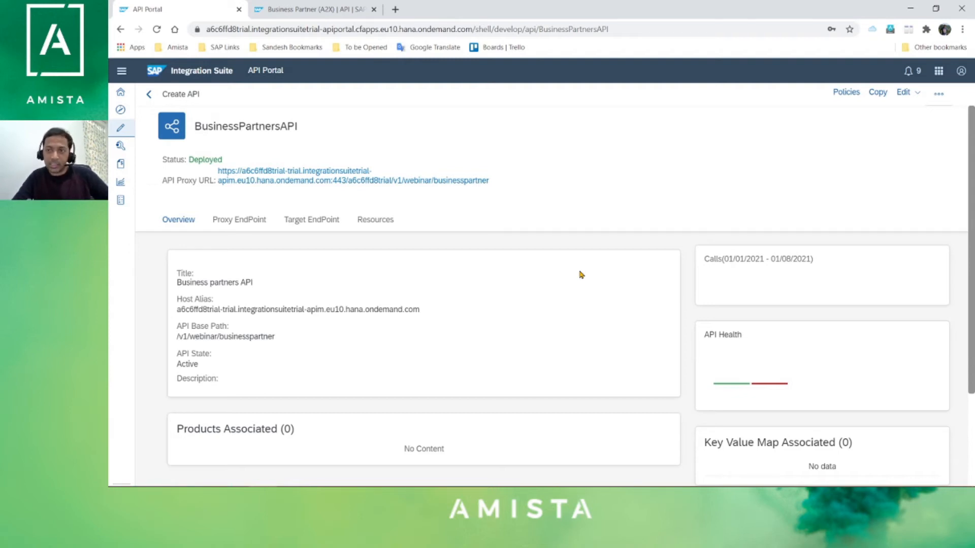
left_click(841, 95)
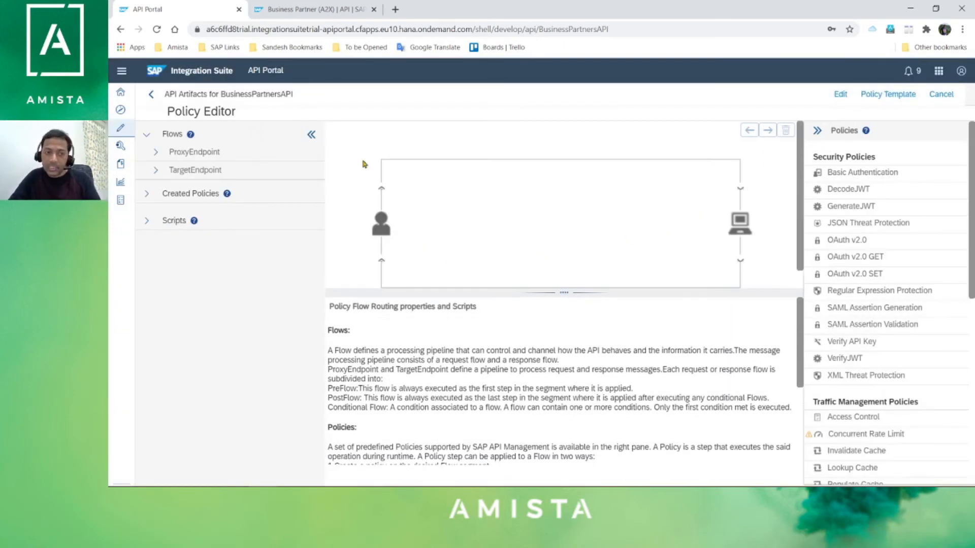
- Enlarge the flow diagram and browse the security, traffic, mediation and extension policy lists
left_click_drag(558, 292, 553, 357)
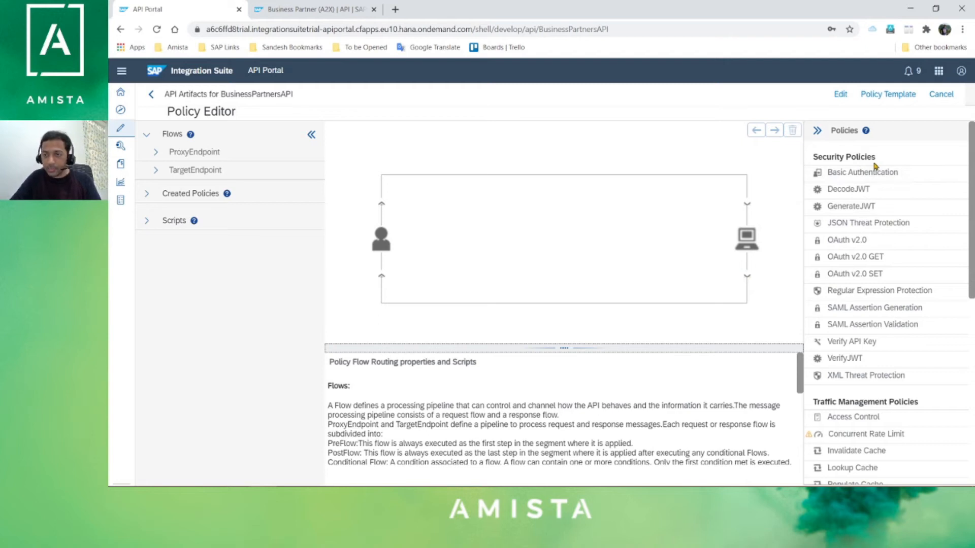
scroll(876, 228, "down", 2)
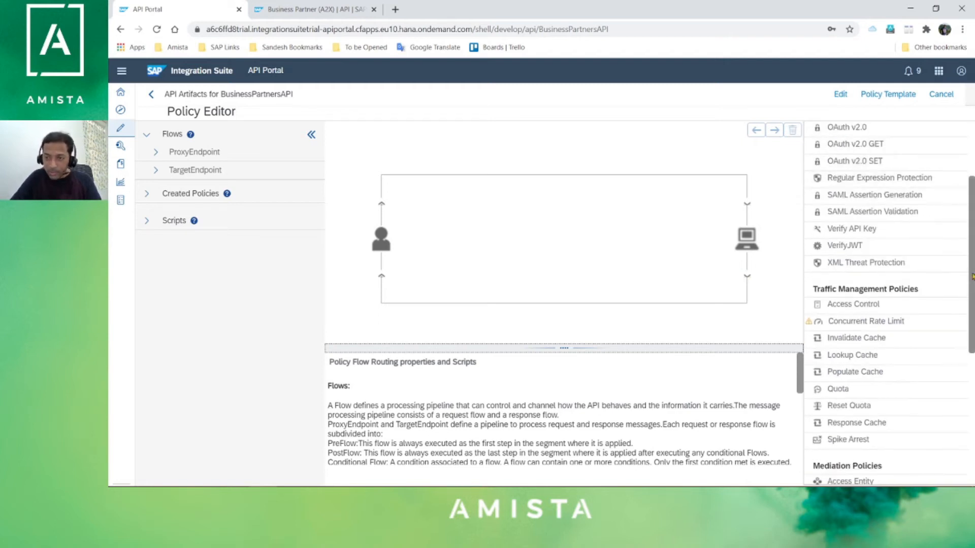
scroll(972, 276, "down", 3)
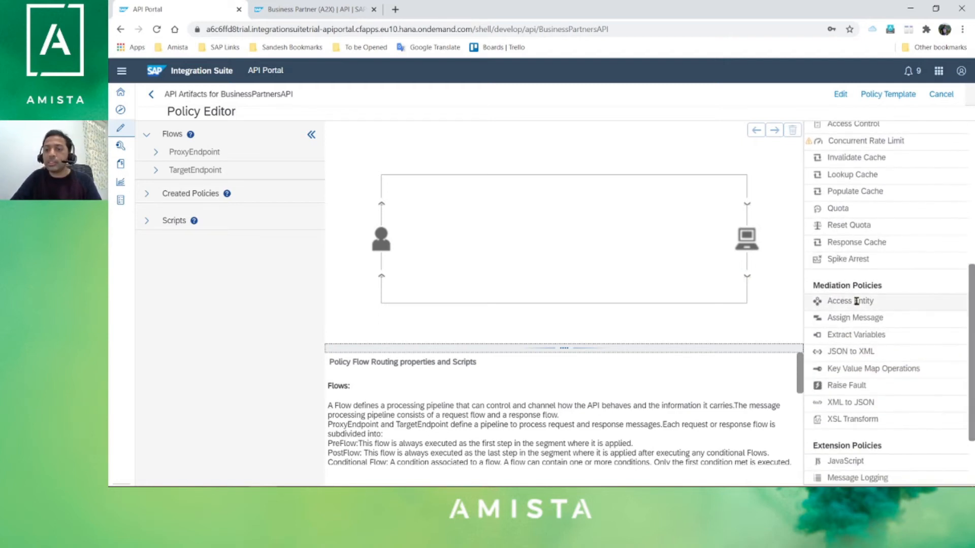
scroll(959, 355, "down", 2)
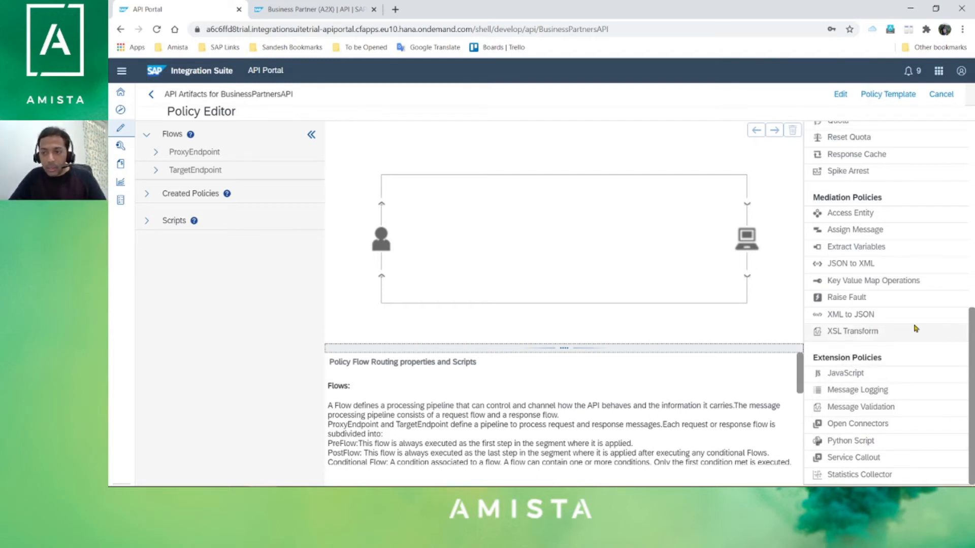
left_click_drag(972, 347, 969, 123)
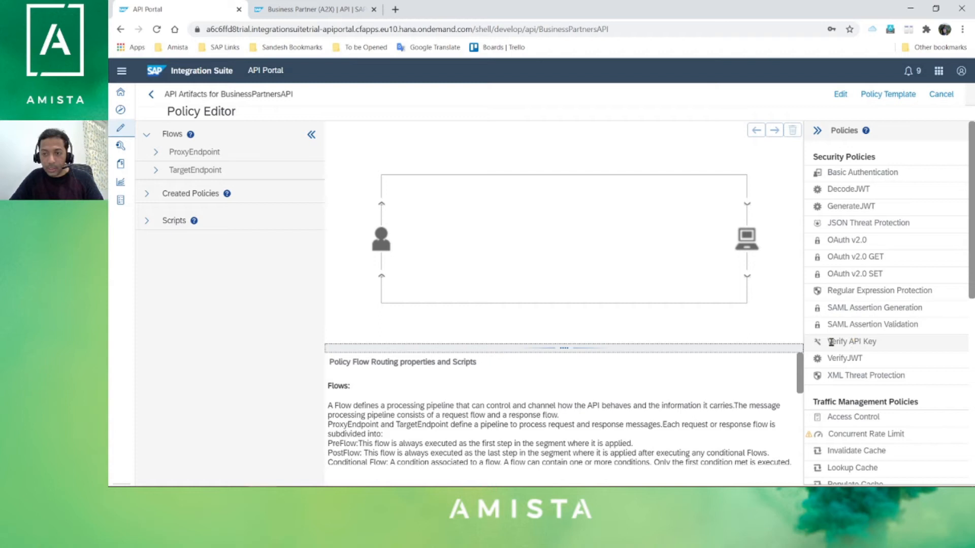
- In edit mode, attach a Verify API Key policy called APIKey to ProxyEndpoint PreFlow's incoming request
left_click(156, 153)
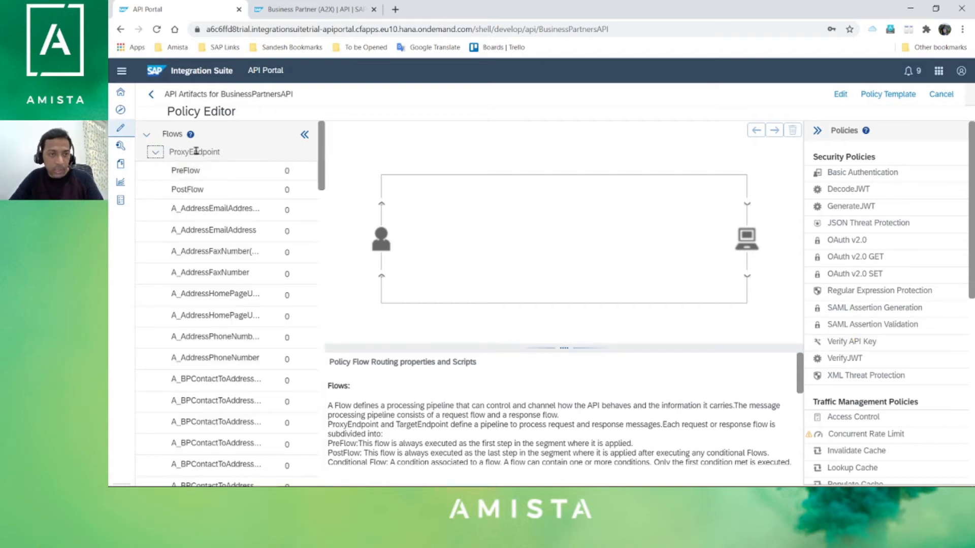
left_click(196, 173)
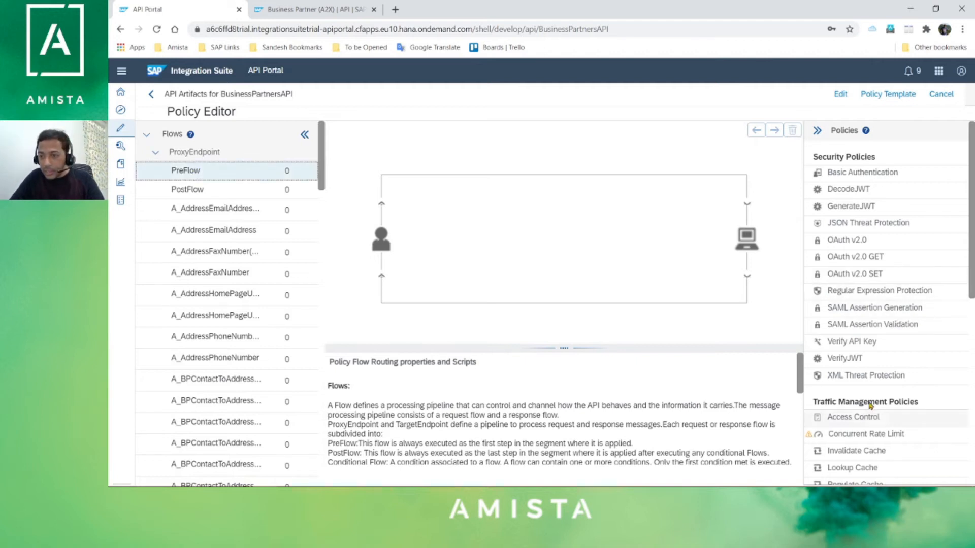
left_click(840, 94)
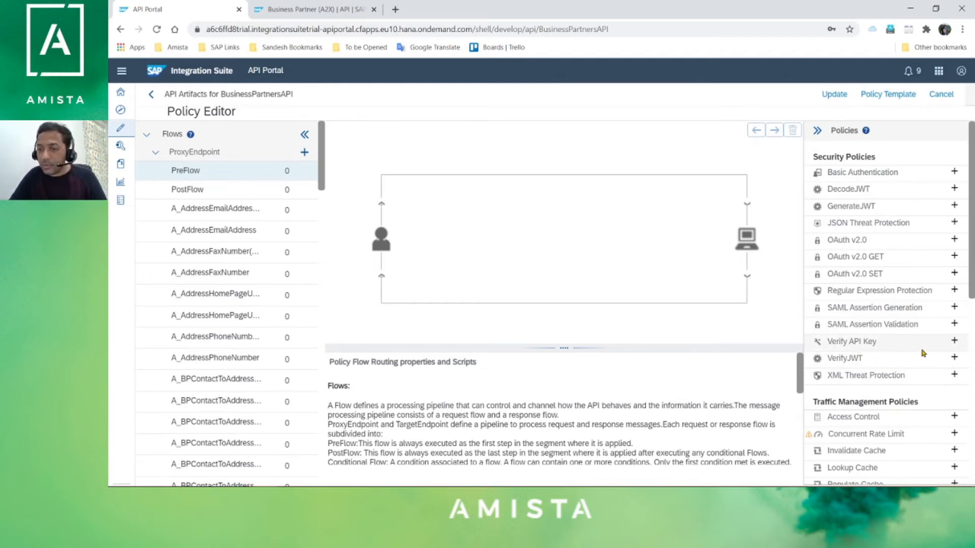
left_click(956, 343)
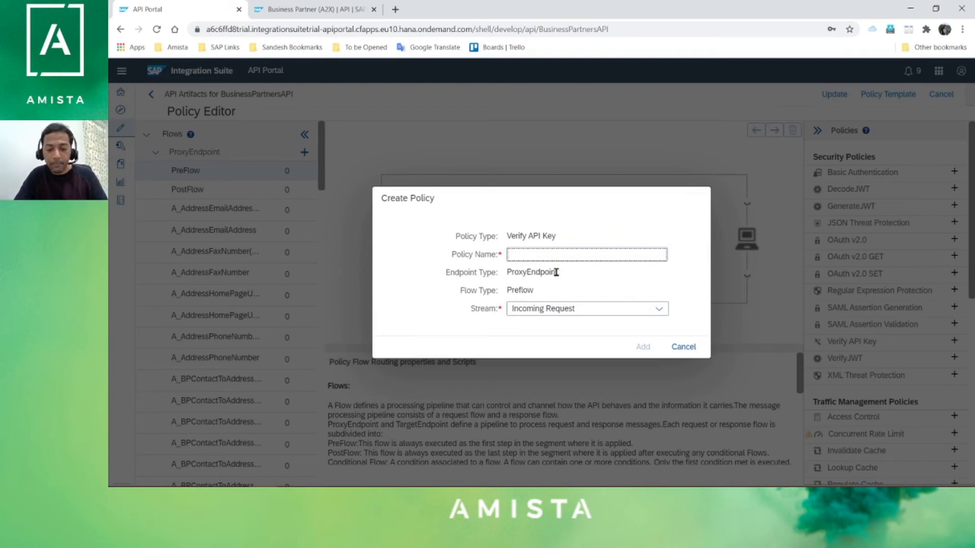
type("APIKey")
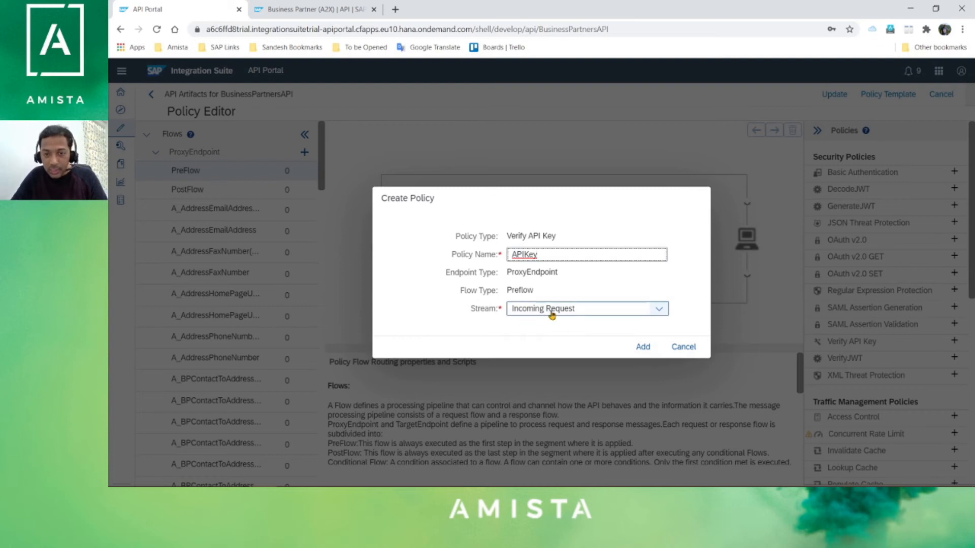
left_click(649, 351)
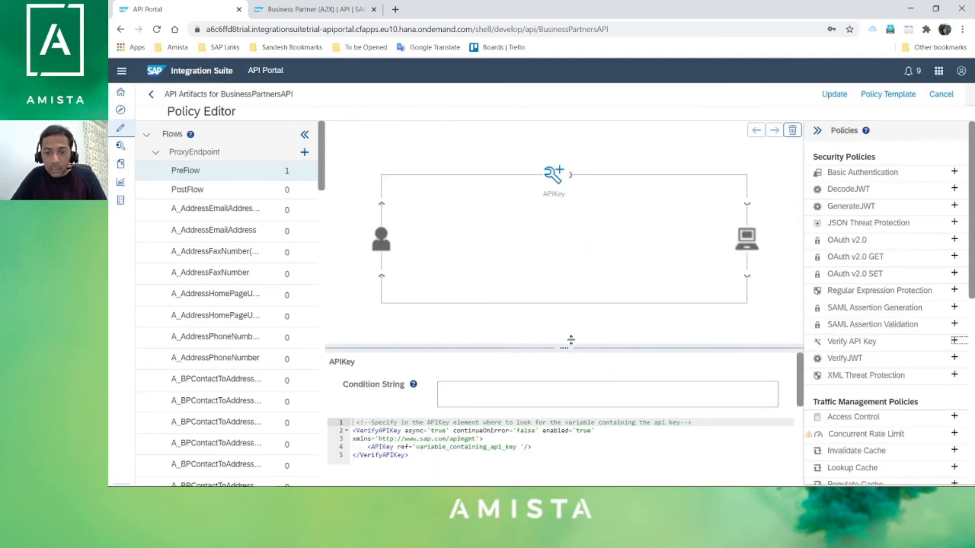
left_click_drag(564, 348, 565, 300)
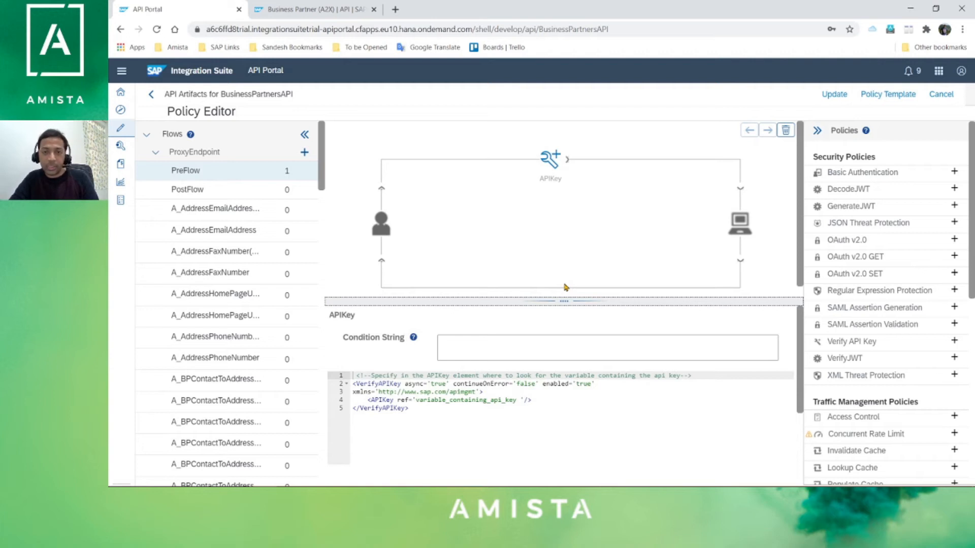
- Replace the placeholder key variable in the APIKey XML with request.header.apikey and update the policies
left_click(436, 421)
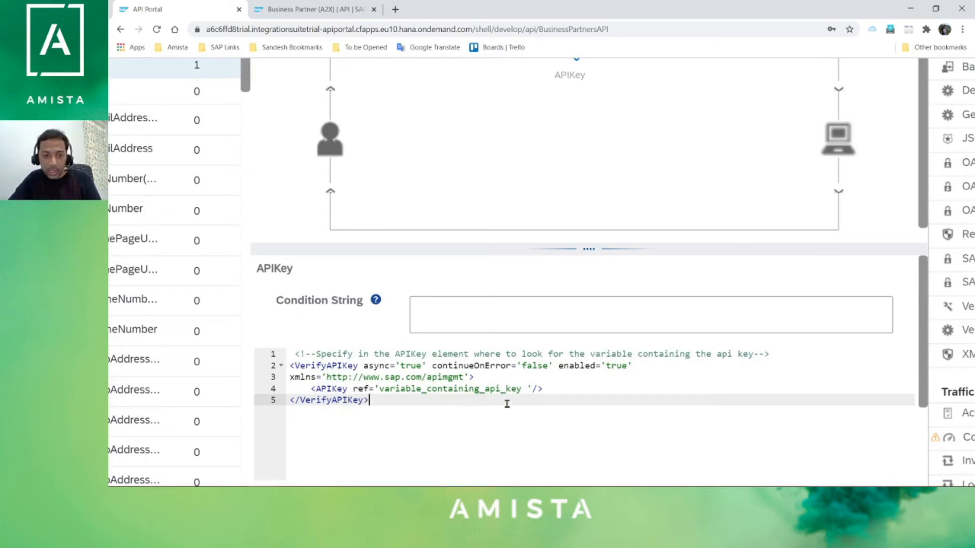
left_click(522, 389)
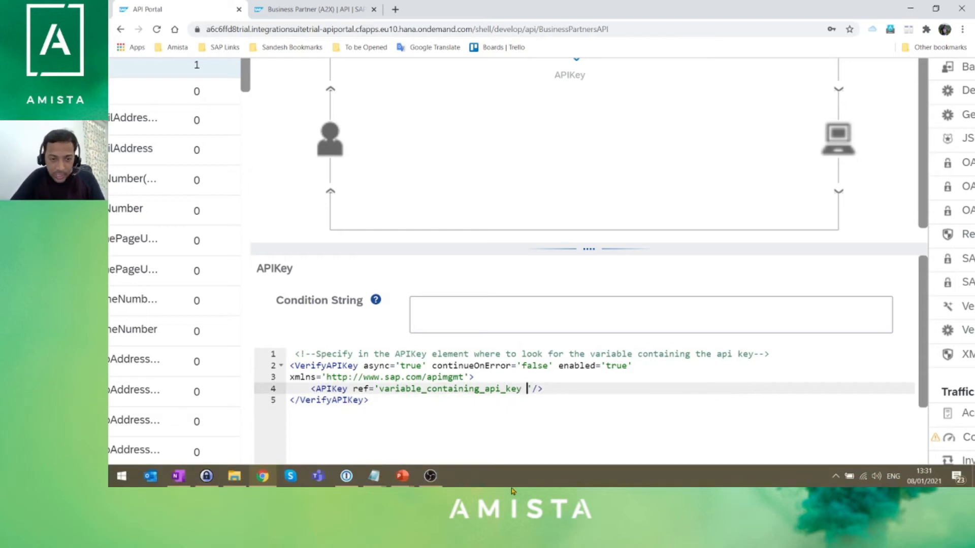
key("BackSpace")
key("Delete")
key("BackSpace")
key("BackSpace")
key("BackSpace")
key("BackSpace")
key("BackSpace")
key("BackSpace")
key("BackSpace")
key("BackSpace")
key("BackSpace")
key("BackSpace")
key("BackSpace")
key("BackSpace")
key("BackSpace")
key("BackSpace")
key("BackSpace")
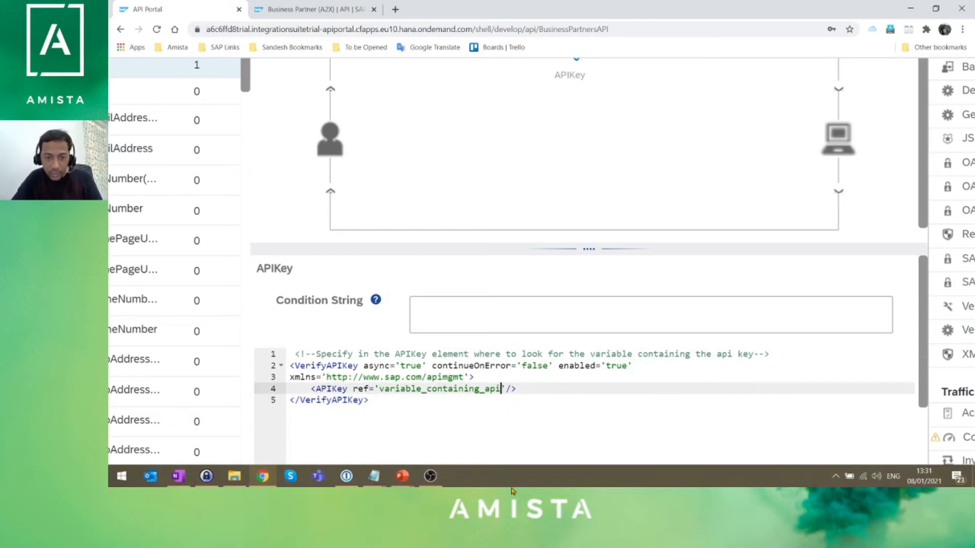
key("BackSpace")
key("BackSpace")
key("BackSpace")
key("BackSpace")
key("BackSpace")
key("BackSpace")
key("BackSpace")
key("BackSpace")
key("BackSpace")
key("BackSpace")
key("BackSpace")
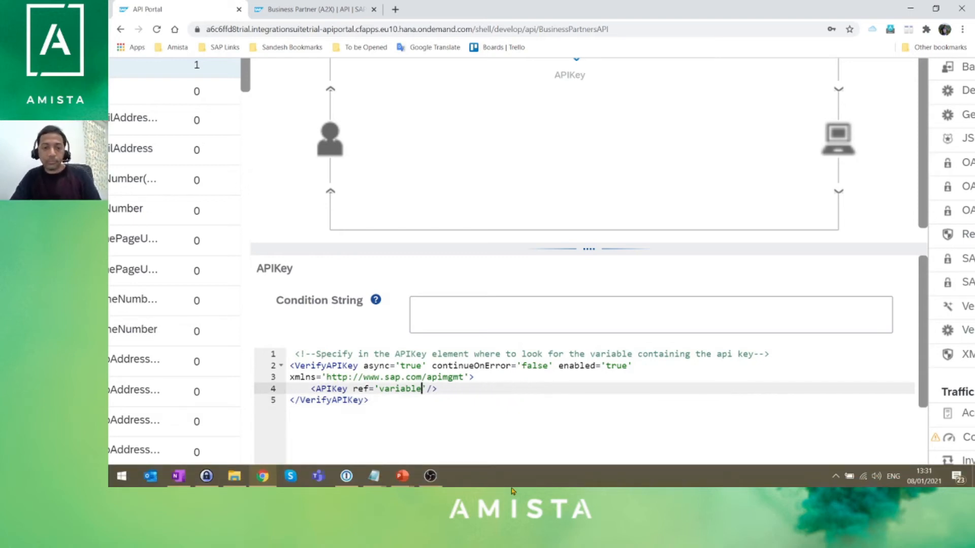
type("request.")
type("header.apik")
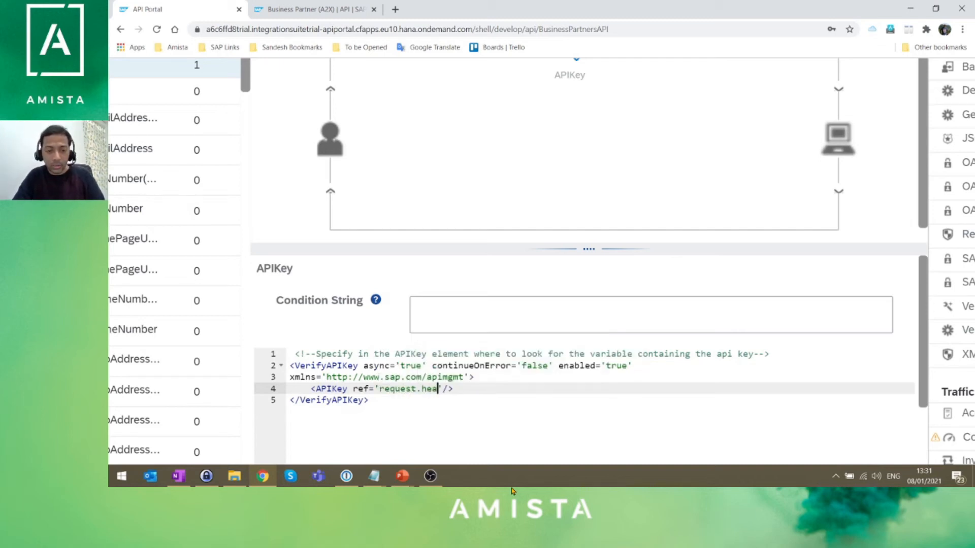
type("ey")
left_click(507, 426)
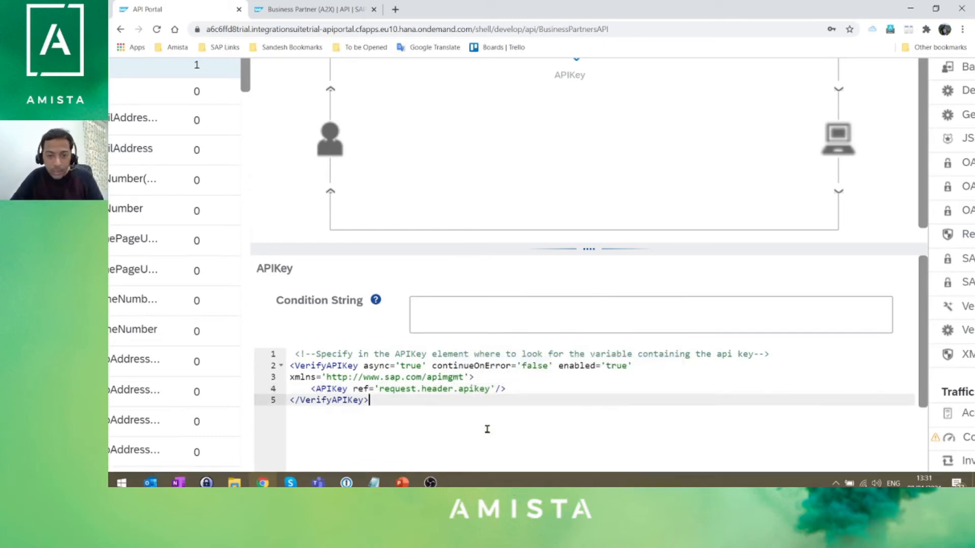
left_click_drag(454, 388, 379, 388)
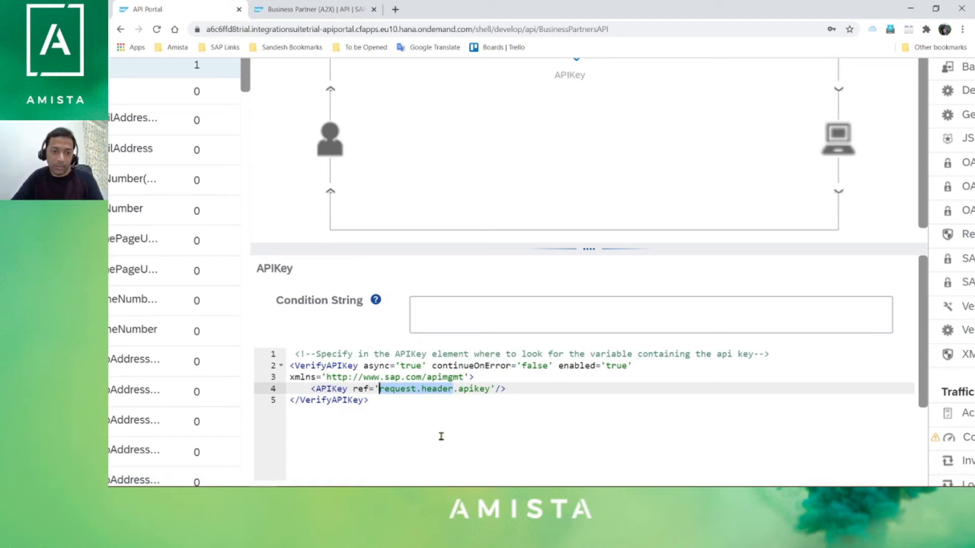
left_click_drag(490, 388, 459, 389)
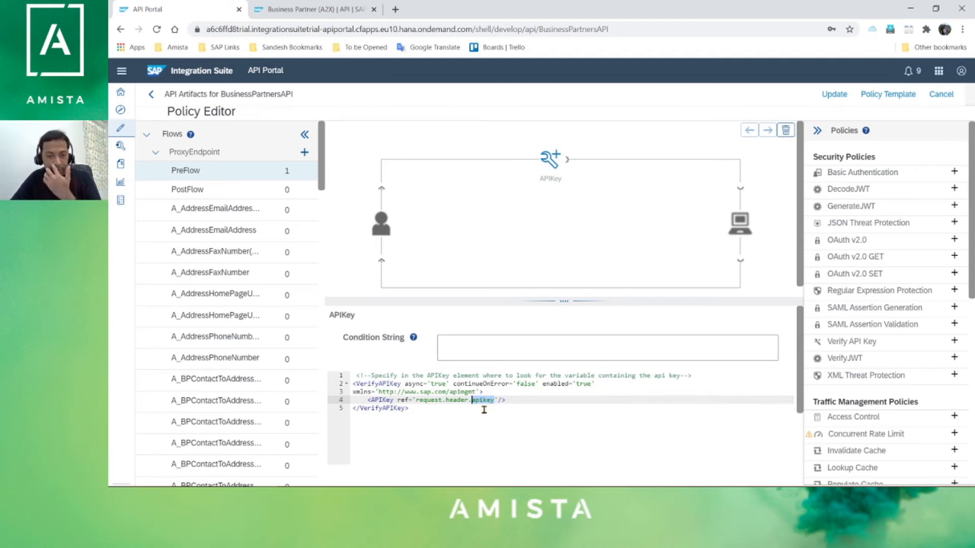
left_click(835, 96)
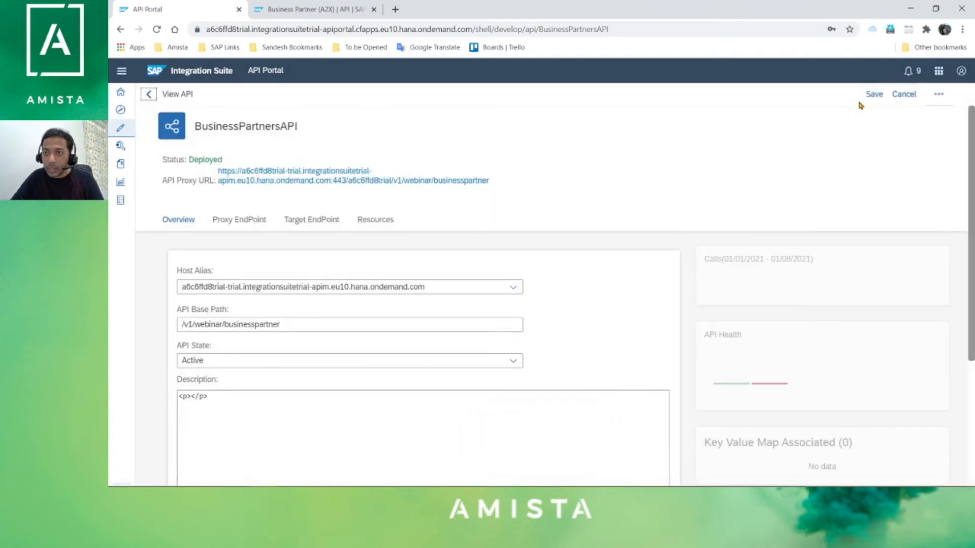
- Save BusinessPartnersAPI, browse its A_AddressEmailAddress operations, then return to the Business Partner (A2X) hub tab
left_click(874, 94)
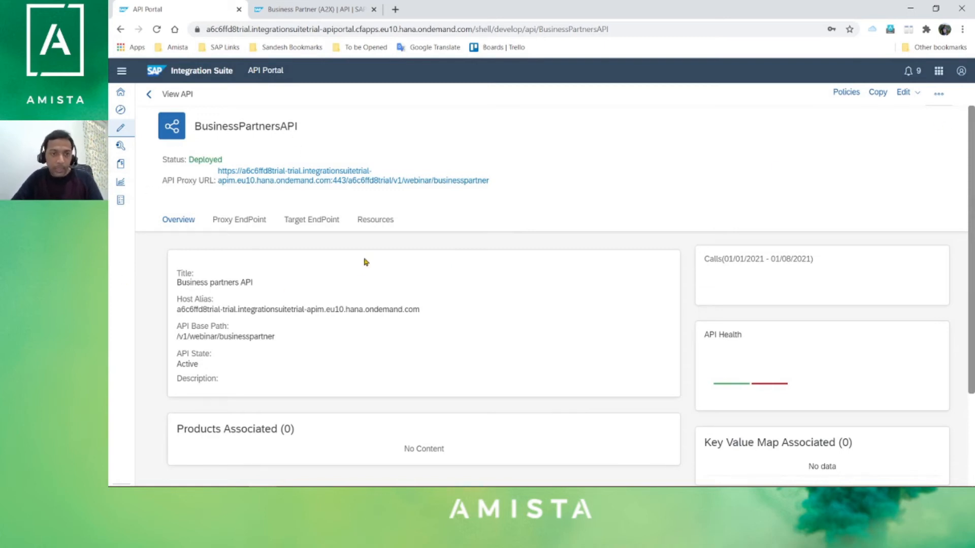
left_click(370, 221)
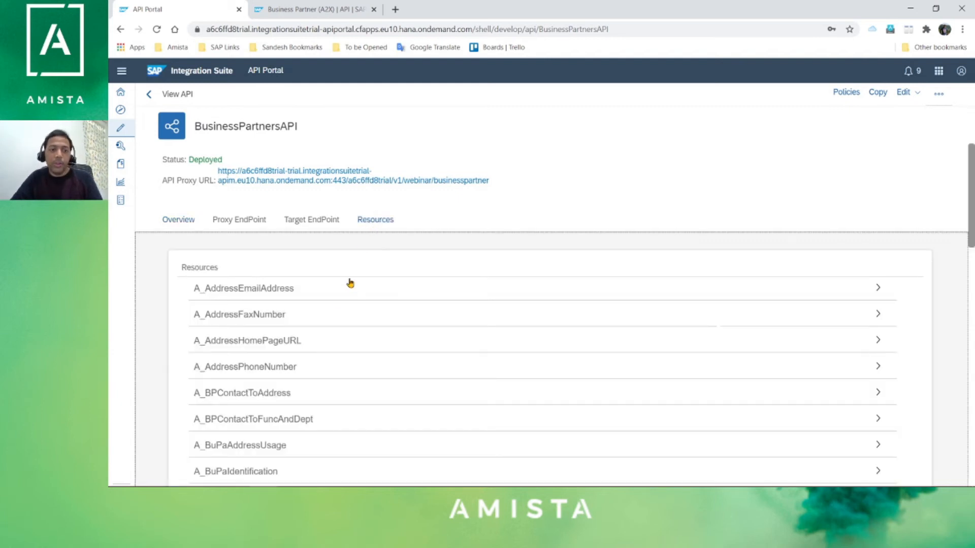
left_click(246, 288)
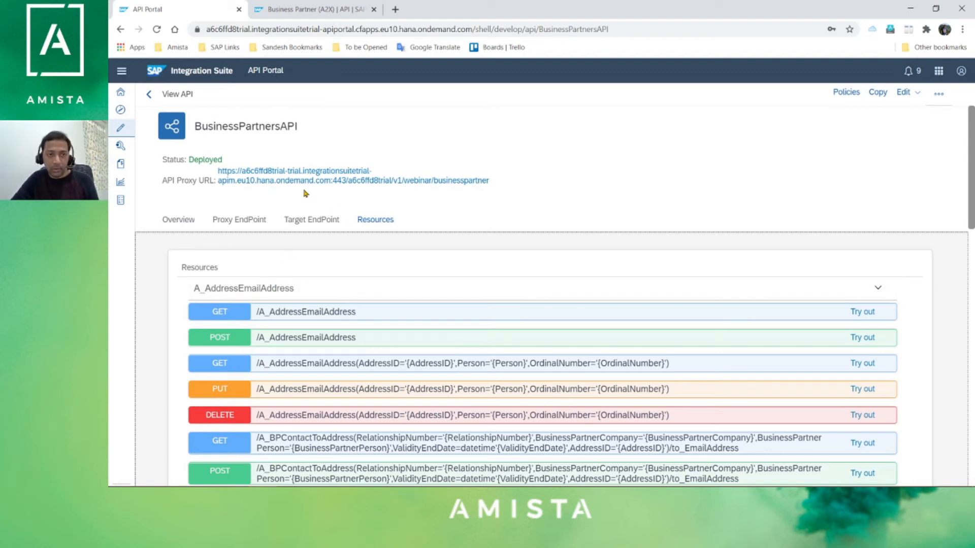
scroll(261, 274, "down", 1)
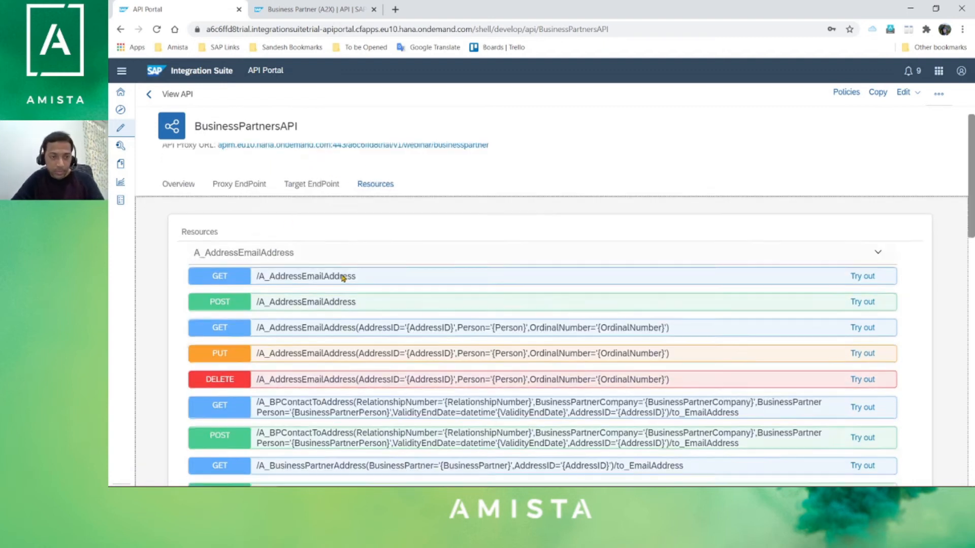
scroll(254, 269, "down", 1)
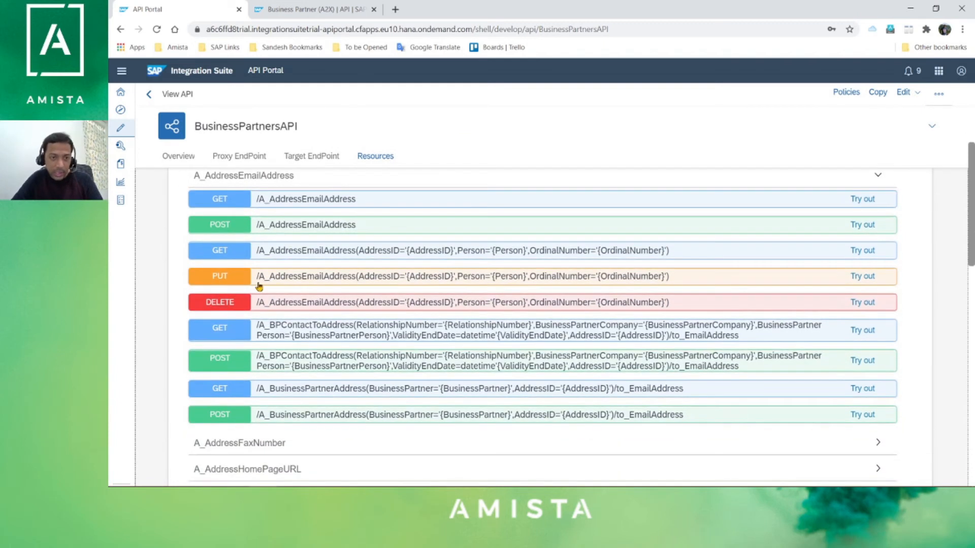
left_click(310, 10)
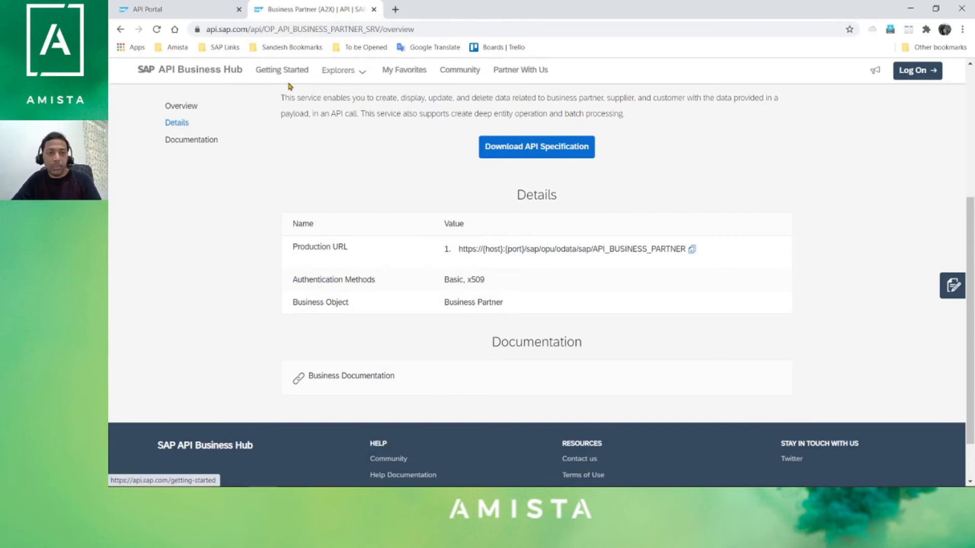
- Scroll through the Business Partner API References, then go back to the API Portal's Develop list
scroll(373, 251, "up", 5)
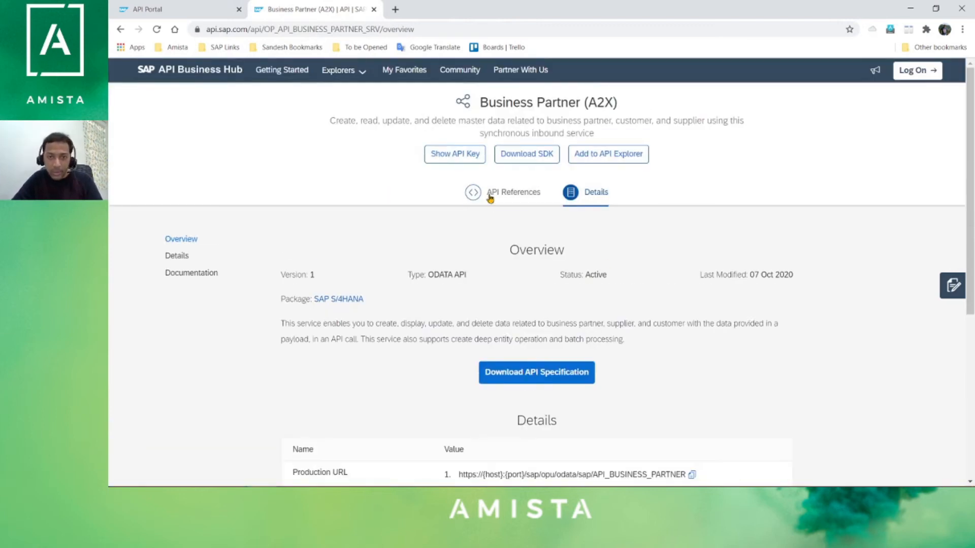
left_click(489, 196)
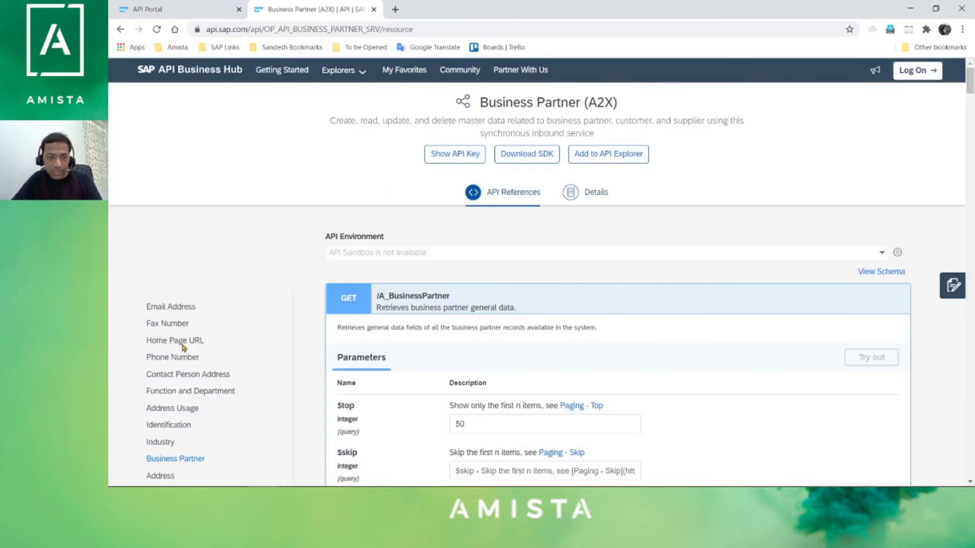
scroll(650, 290, "down", 1)
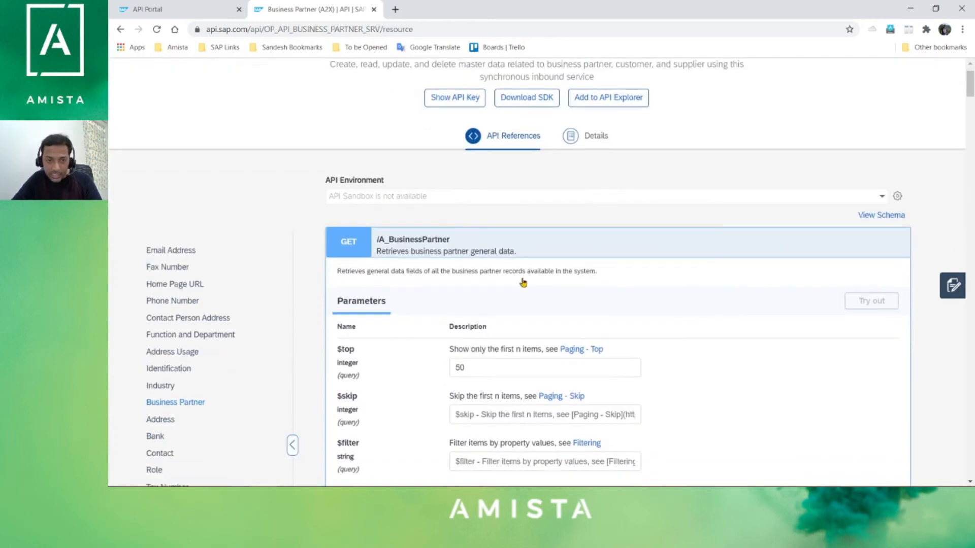
scroll(359, 285, "down", 15)
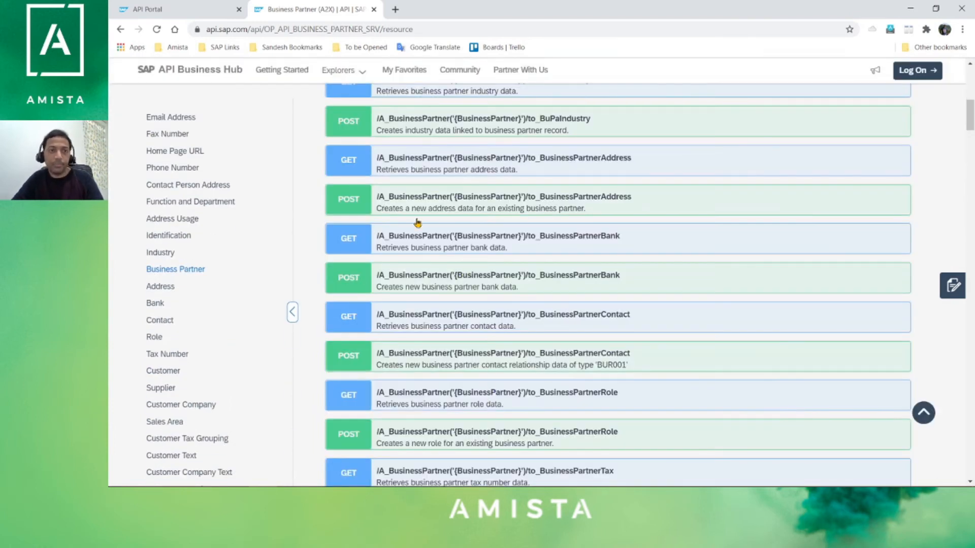
left_click(239, 5)
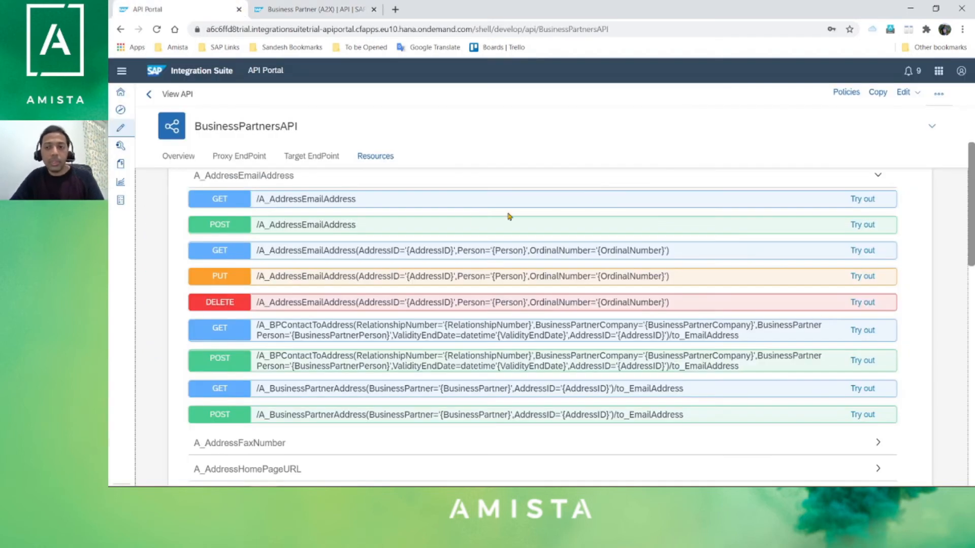
left_click(149, 94)
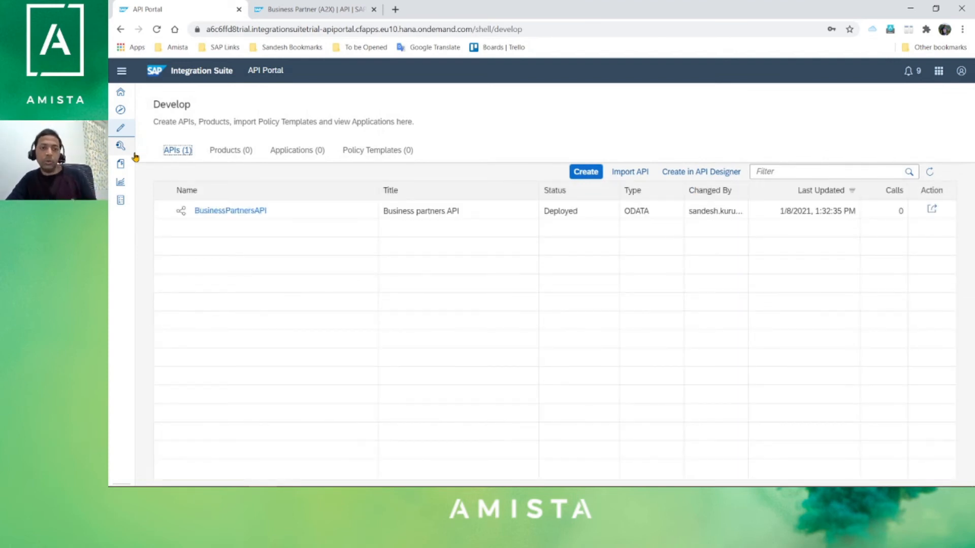
- Create a product named BusinessPartnersProduct, titled 'Business Partners Product', and show its empty APIs list
left_click(234, 152)
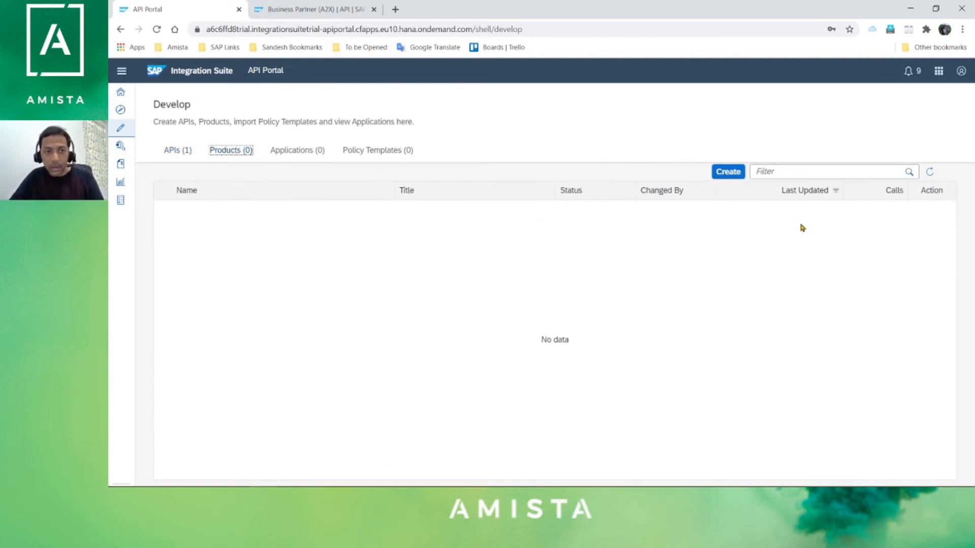
left_click(728, 173)
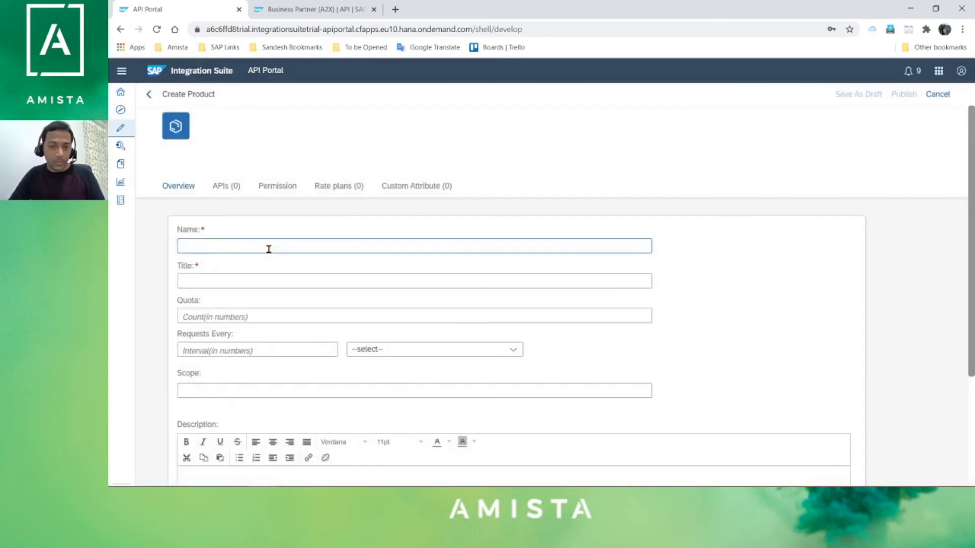
left_click(268, 249)
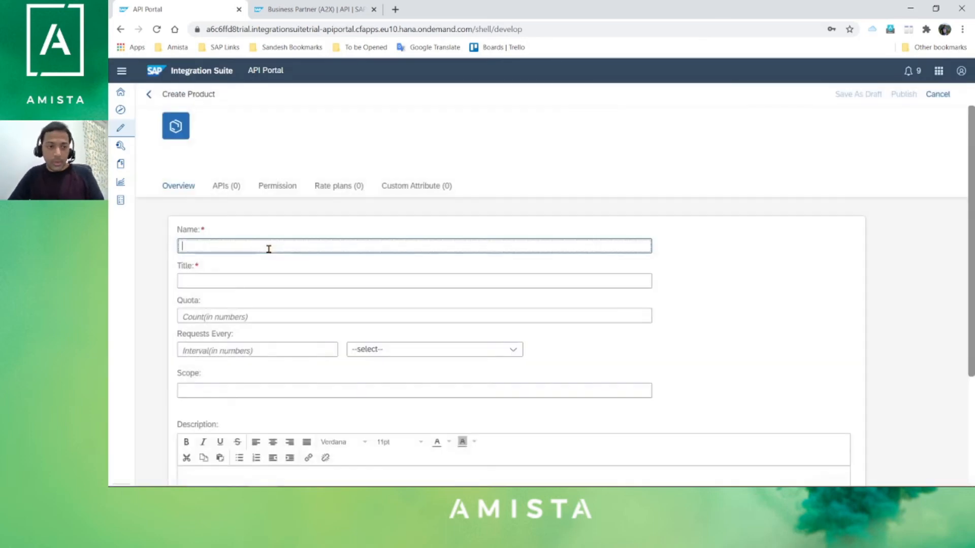
type("BusinessPartners")
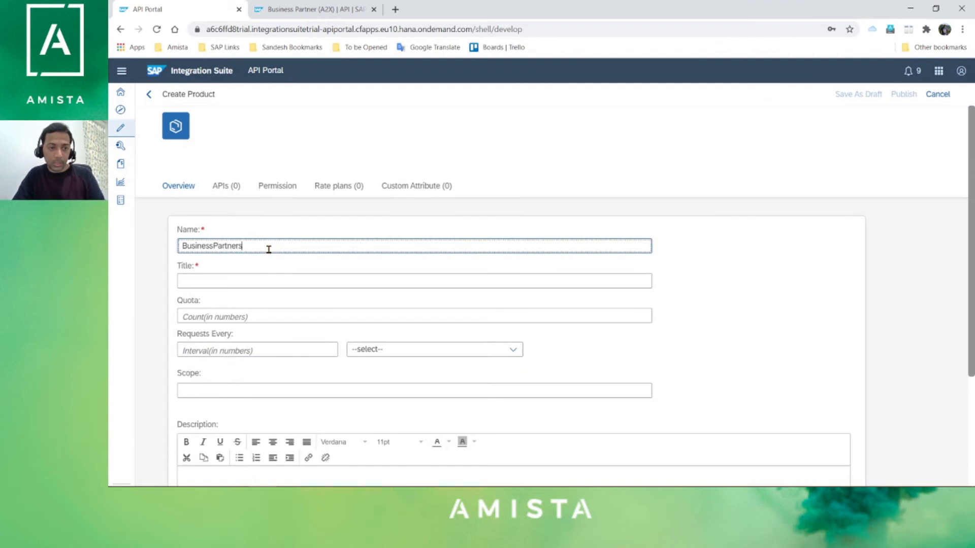
type("Product")
left_click(312, 276)
type("Busine")
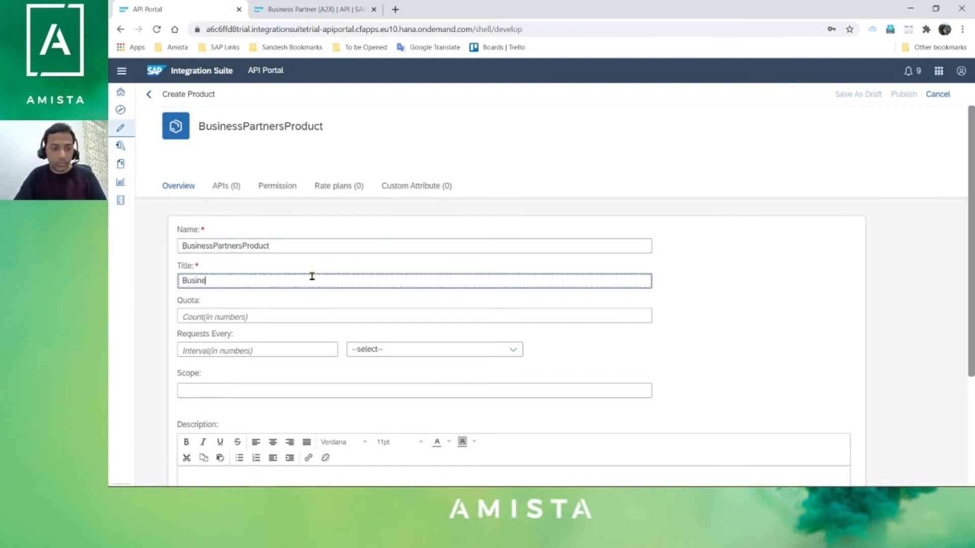
type("ss Partners Product")
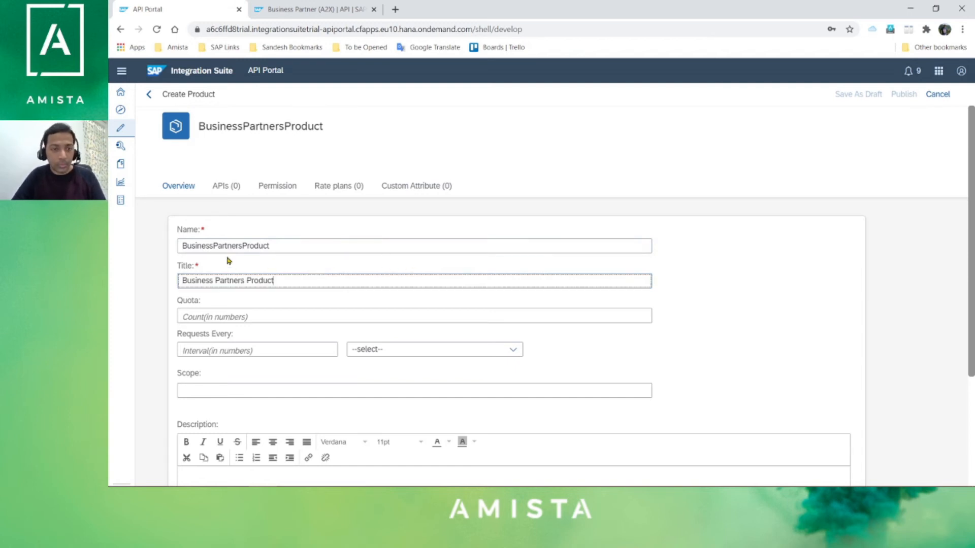
left_click(226, 195)
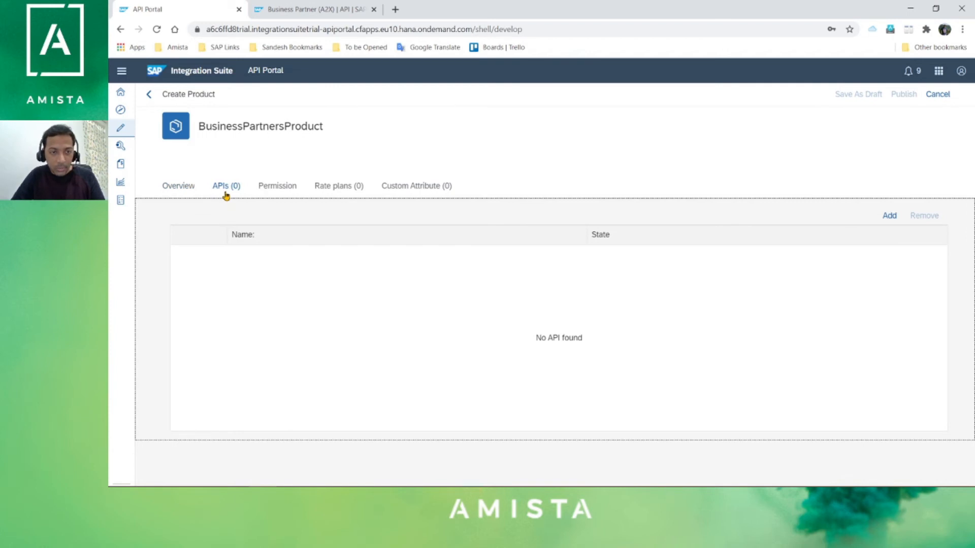
- Add BusinessPartnersAPI to BusinessPartnersProduct and publish the product
left_click(896, 216)
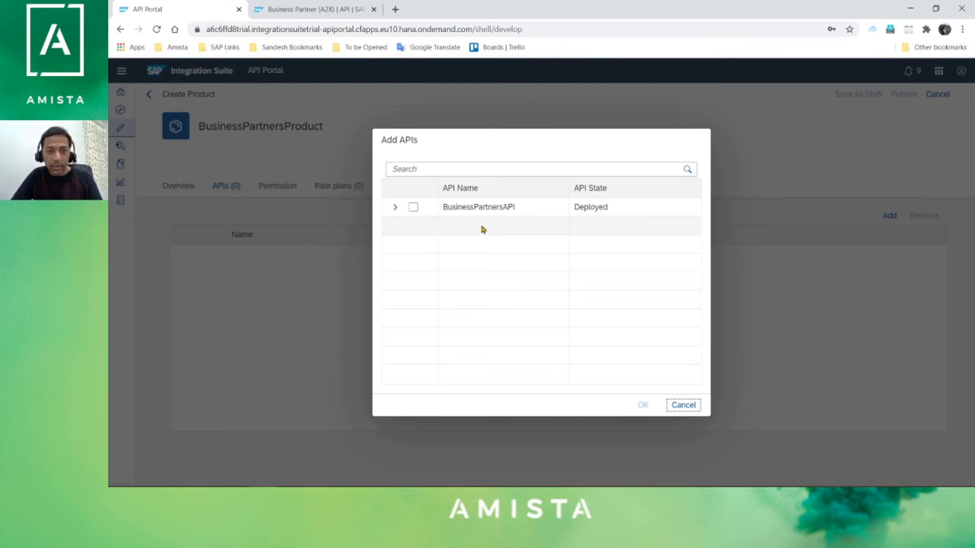
left_click(414, 208)
left_click(640, 404)
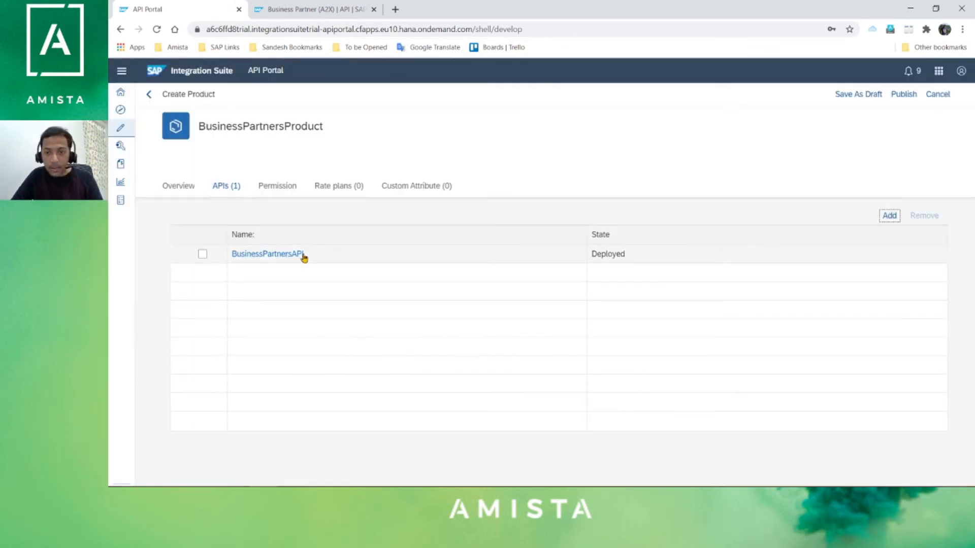
left_click(908, 102)
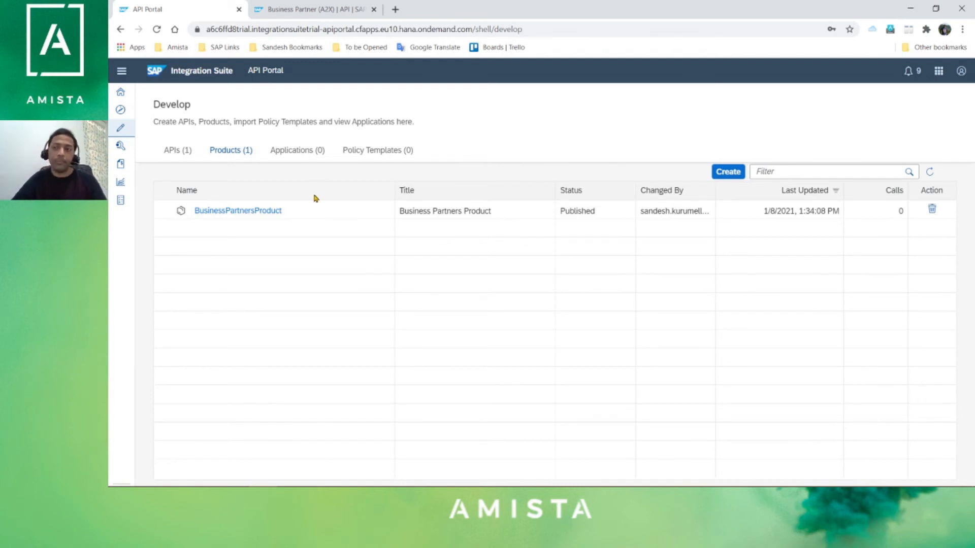
- Open the Developer Portal in a new tab from the header grid menu and select its URL
left_click(938, 71)
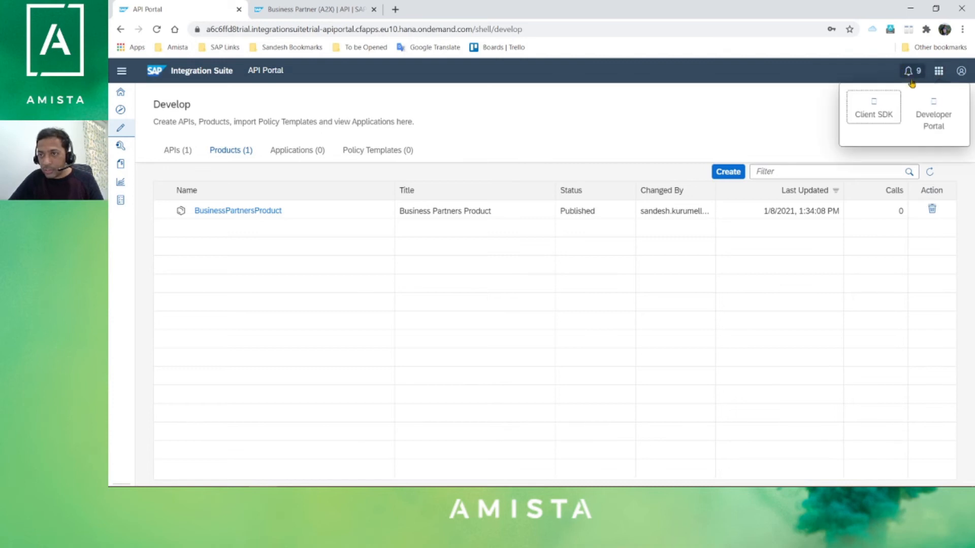
left_click(934, 109)
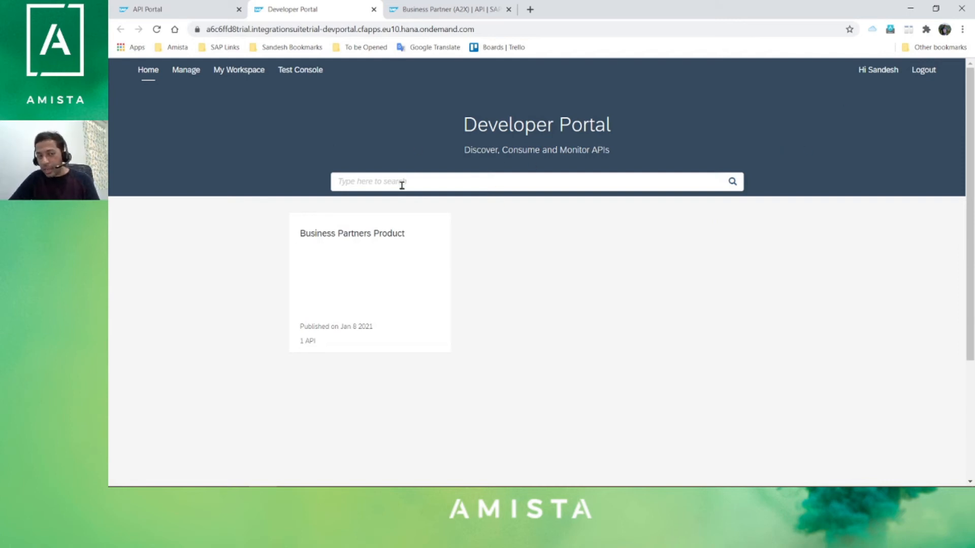
left_click(523, 28)
key("ctrl+c")
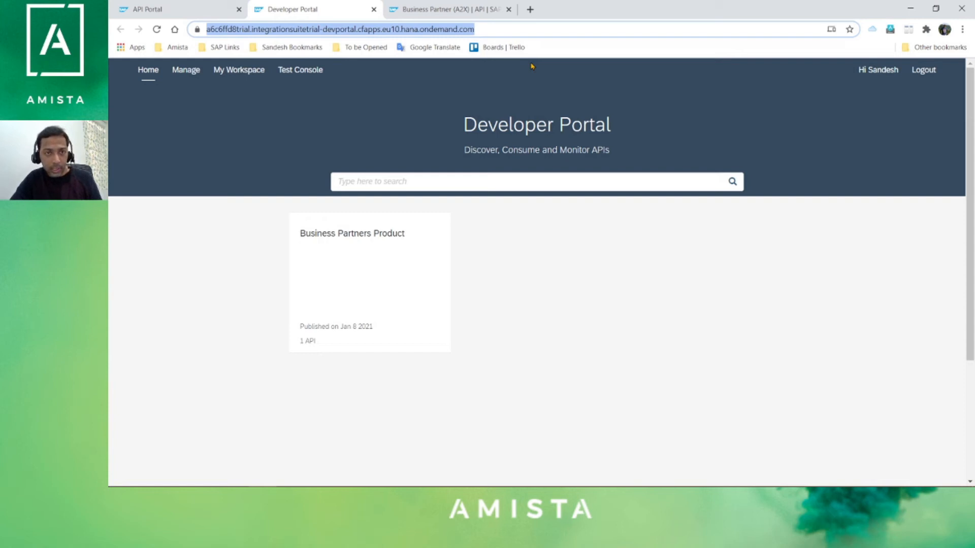
- Load the Developer Portal address in a new incognito window and dismiss the certificate prompt
key("ctrl+shift+n")
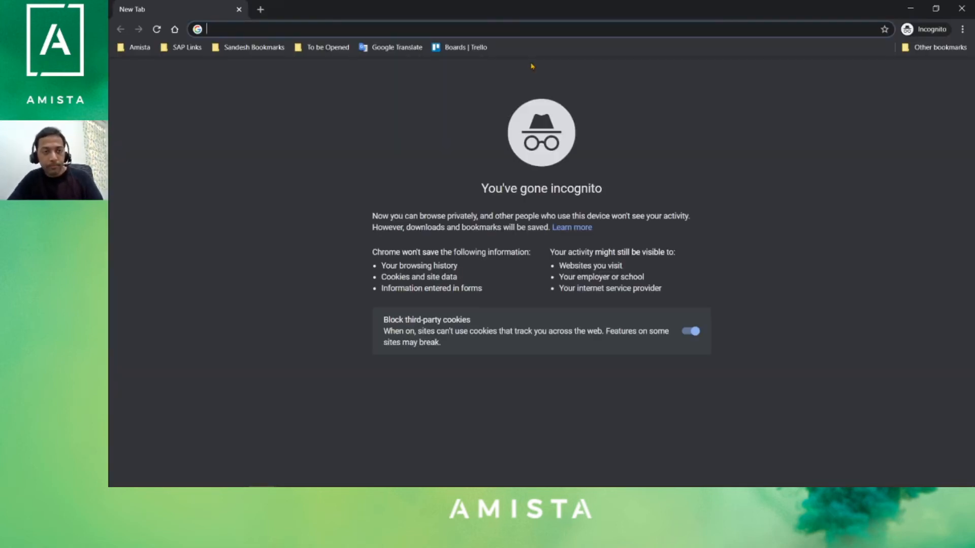
key("ctrl+v")
key("Return")
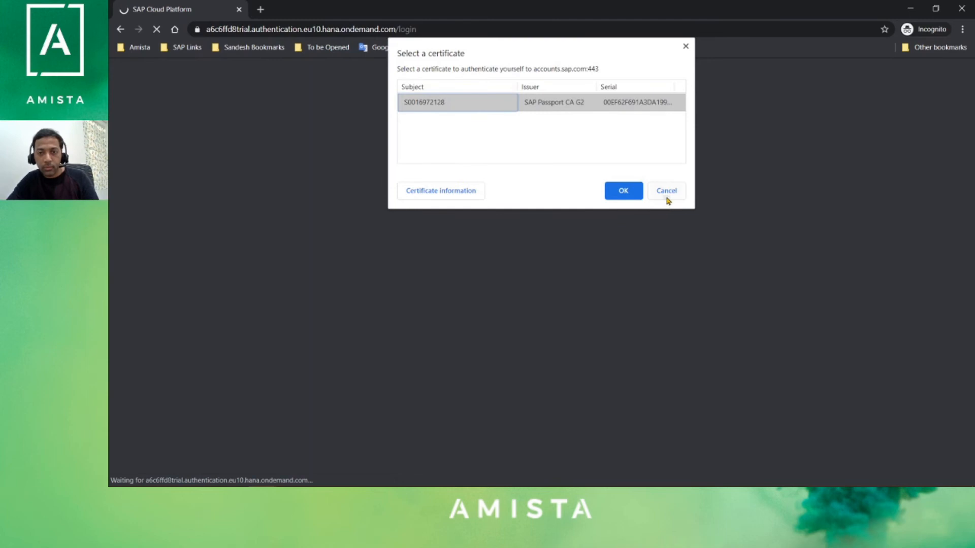
left_click(666, 197)
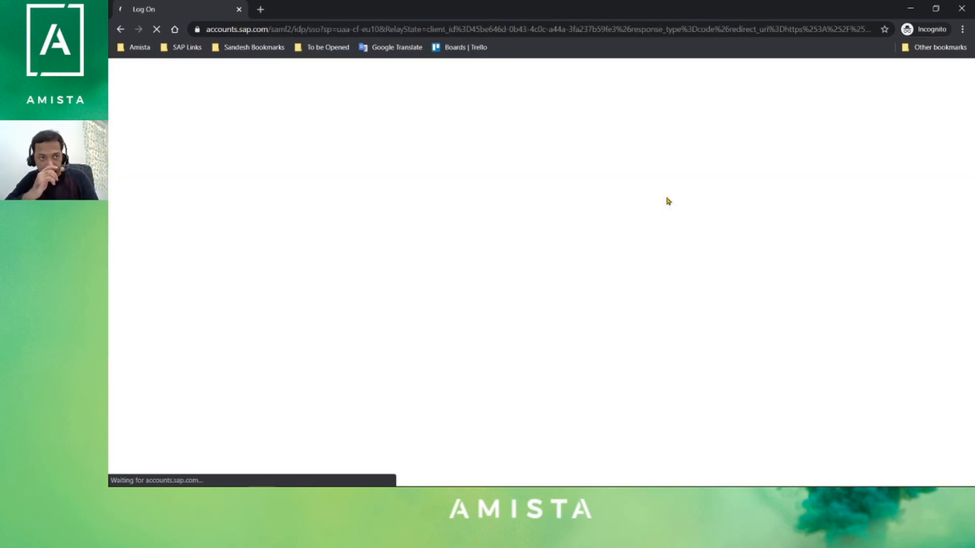
- Log on to SAP ID Service with the trial user's e-mail and password
left_click(636, 127)
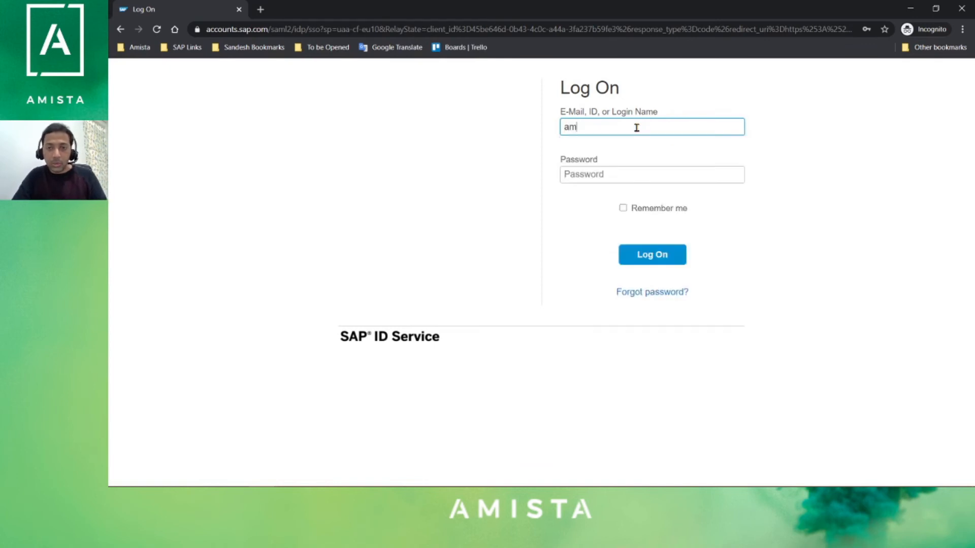
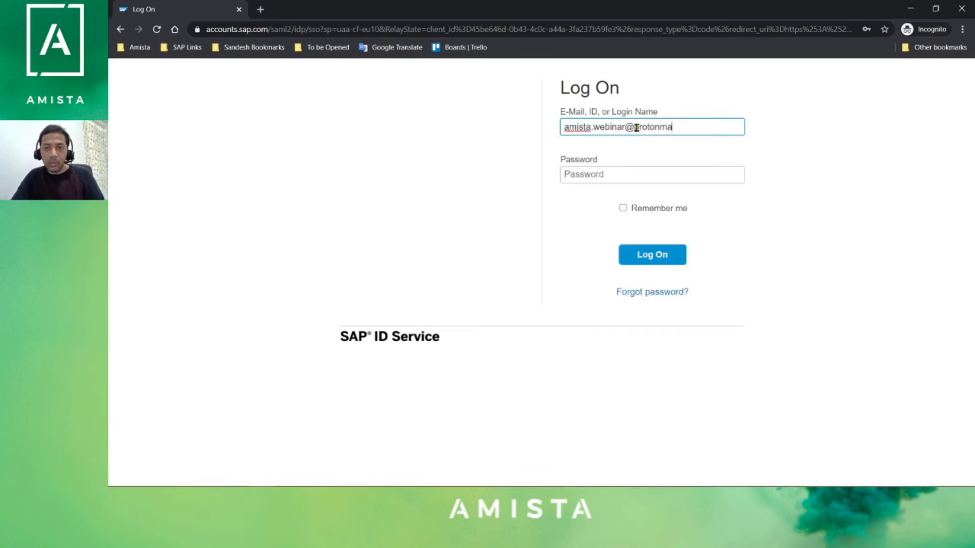
key("Tab")
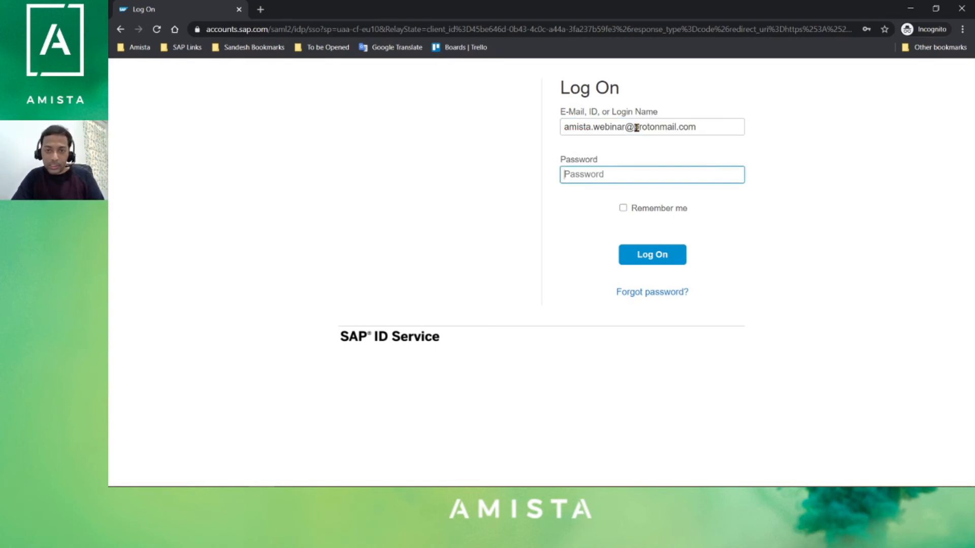
type("••••••••")
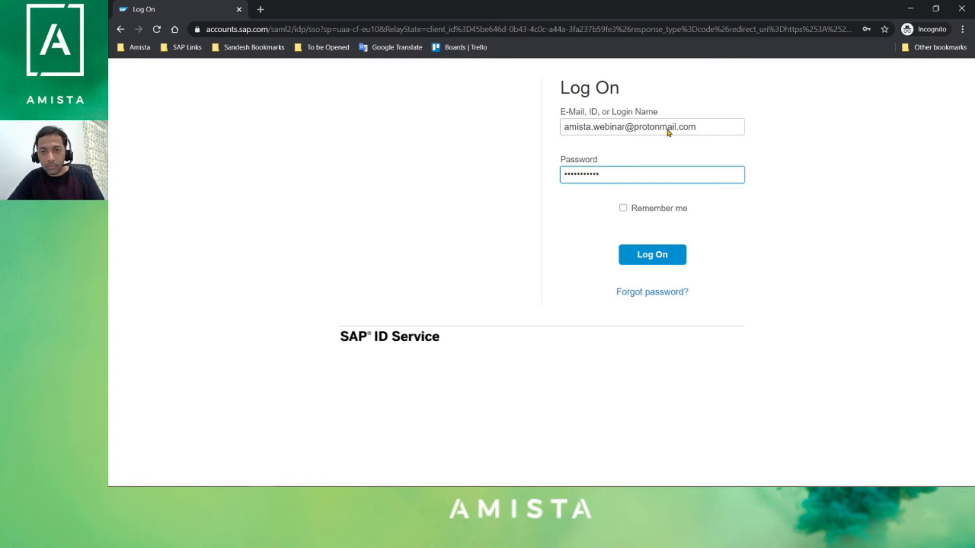
left_click(644, 259)
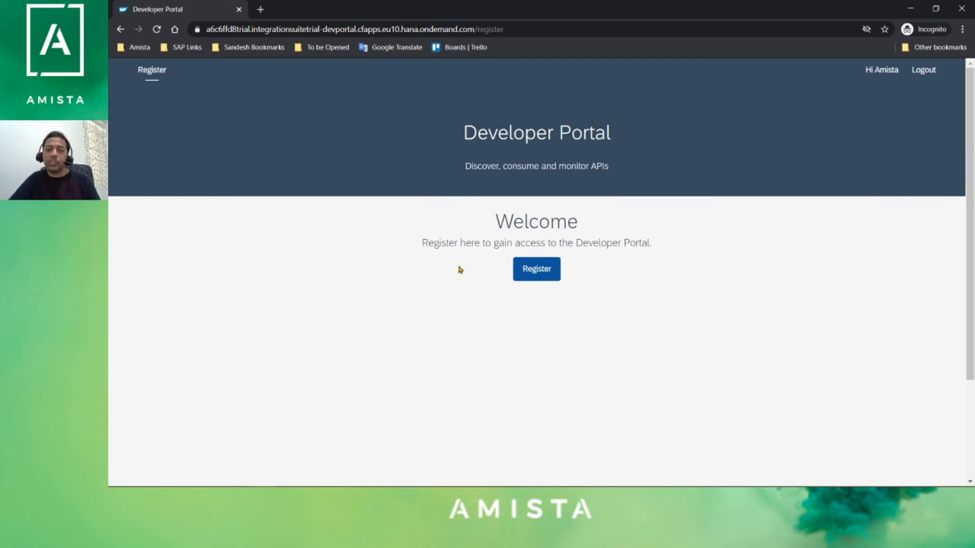
- Register as a developer with reason 'I am an iOS developer' and country Belgium
left_click(535, 274)
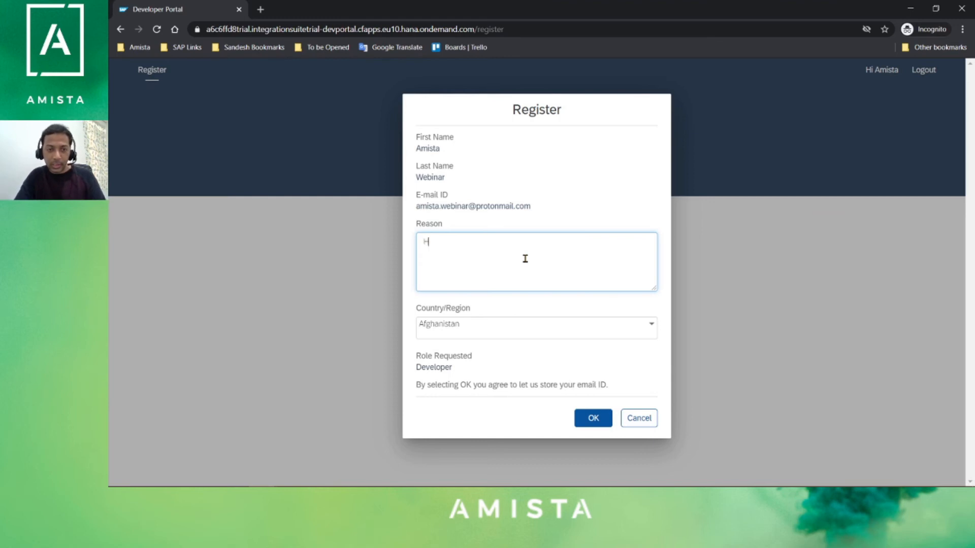
type("I am an iOS developer.")
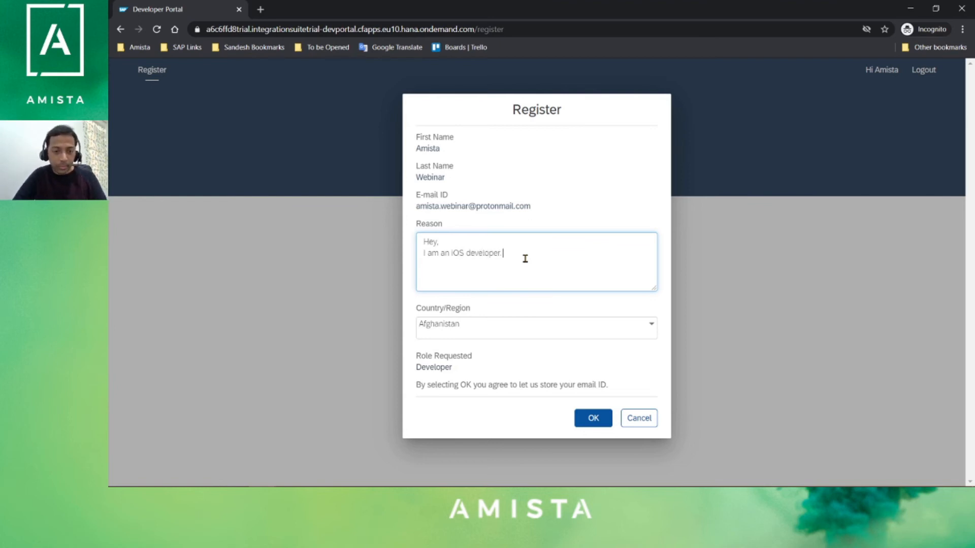
left_click(563, 326)
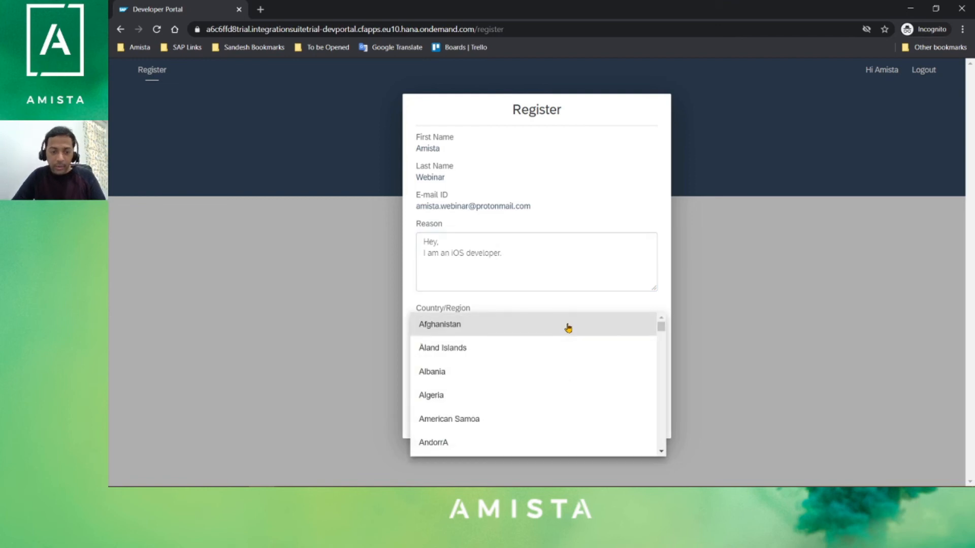
scroll(567, 328, "down", 7)
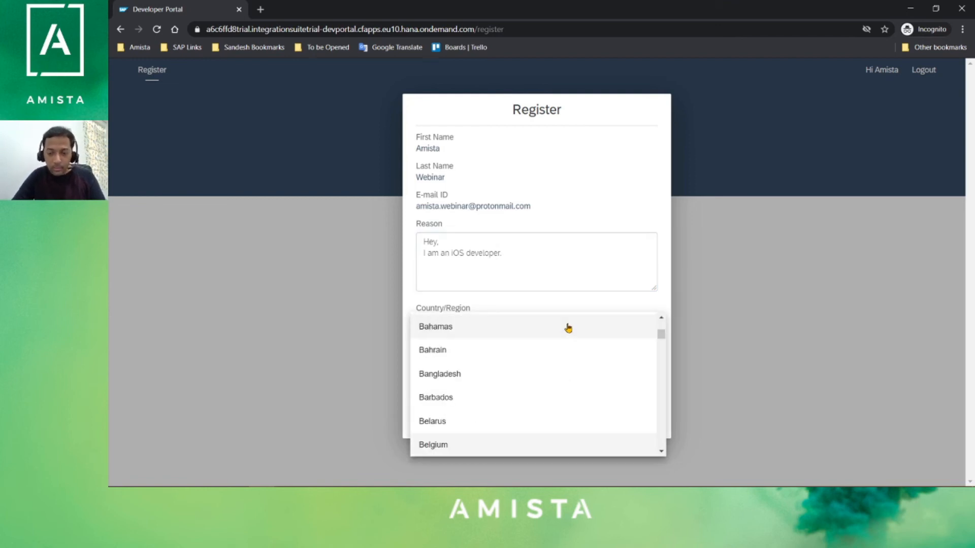
key("Return")
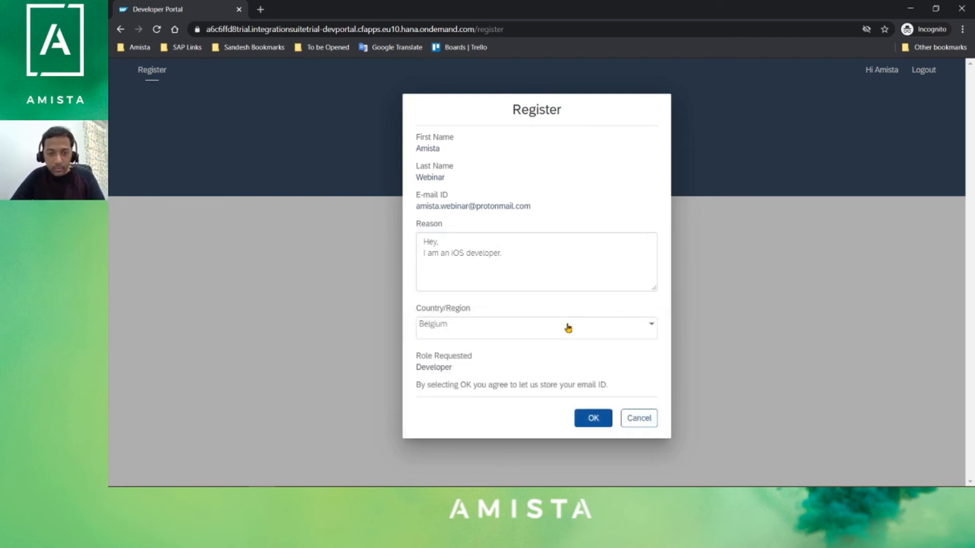
left_click(592, 420)
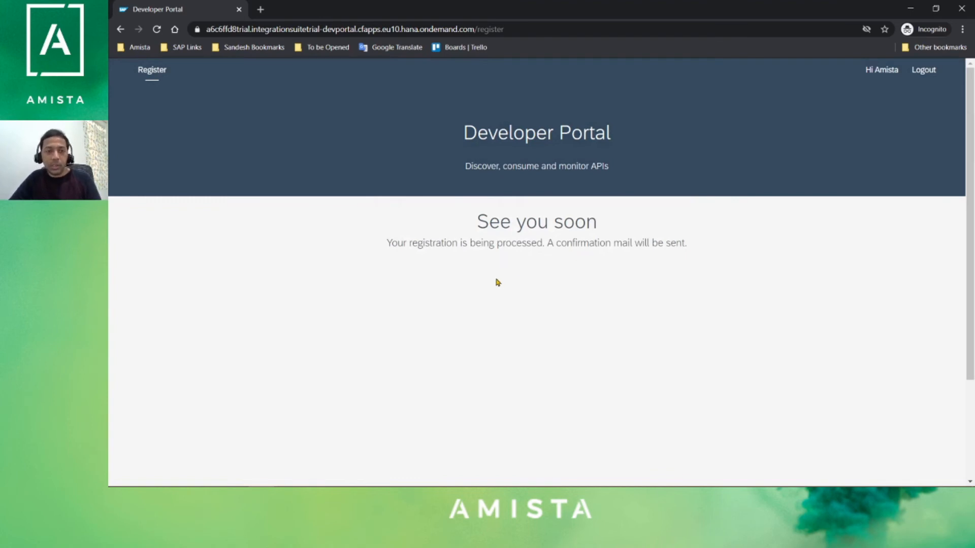
- Approve the pending developer registration under Manage > Pending Requests in the admin window
key("alt+Tab")
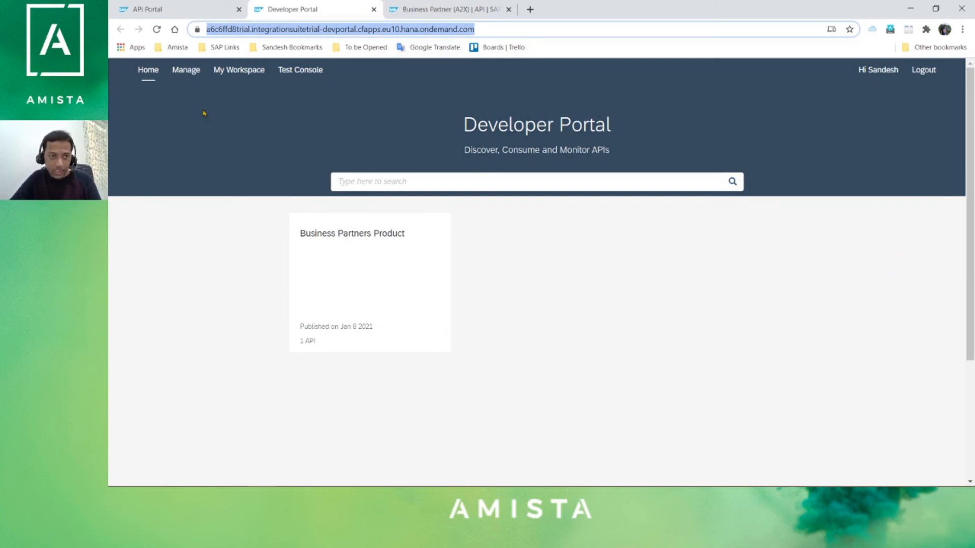
left_click(194, 71)
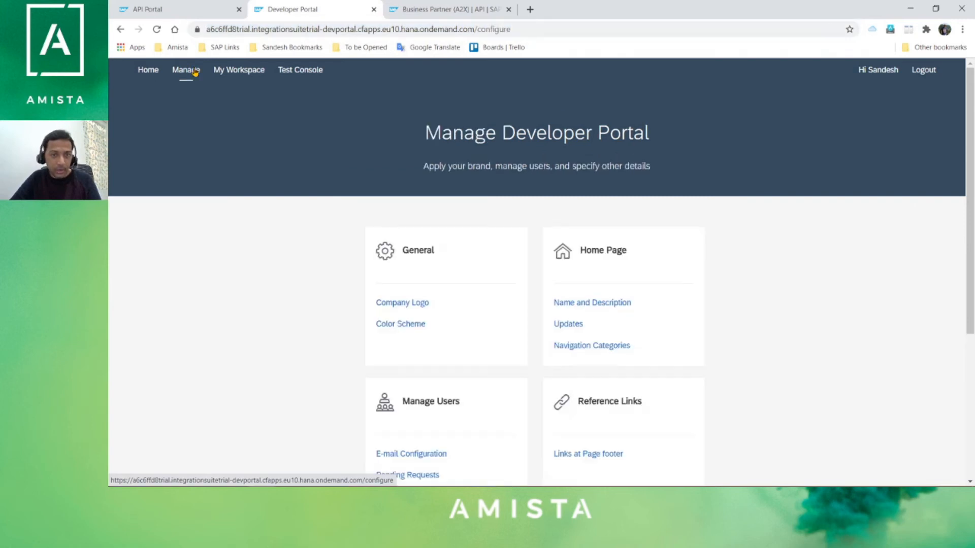
scroll(792, 223, "down", 3)
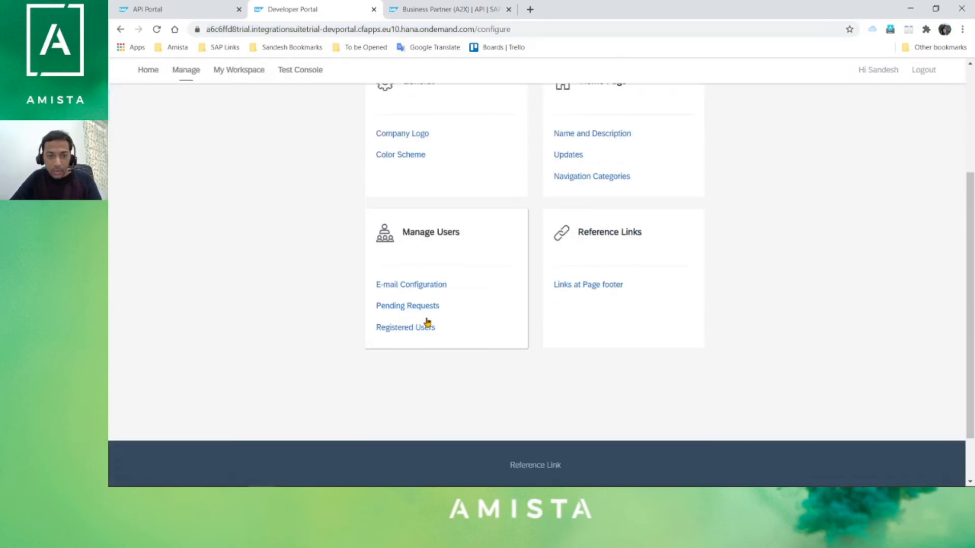
left_click(406, 307)
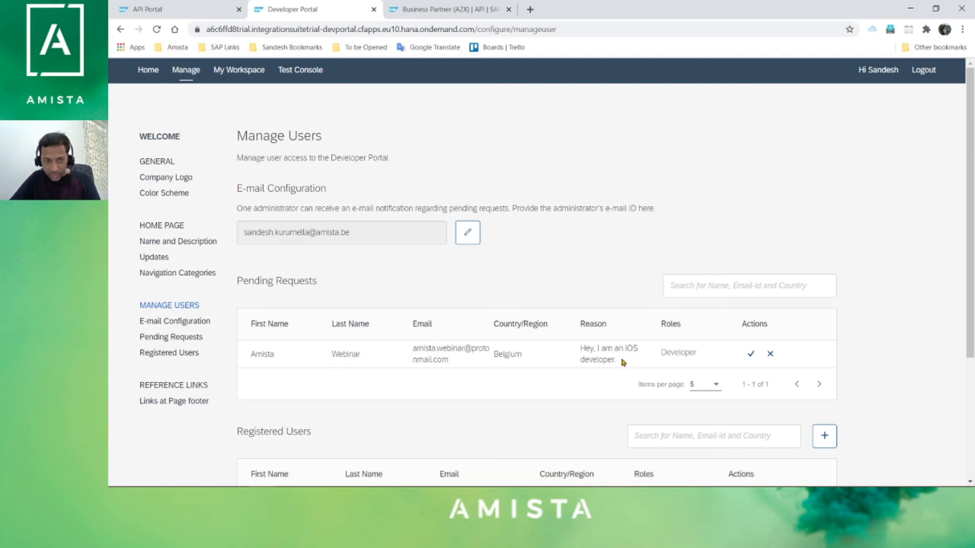
left_click(751, 358)
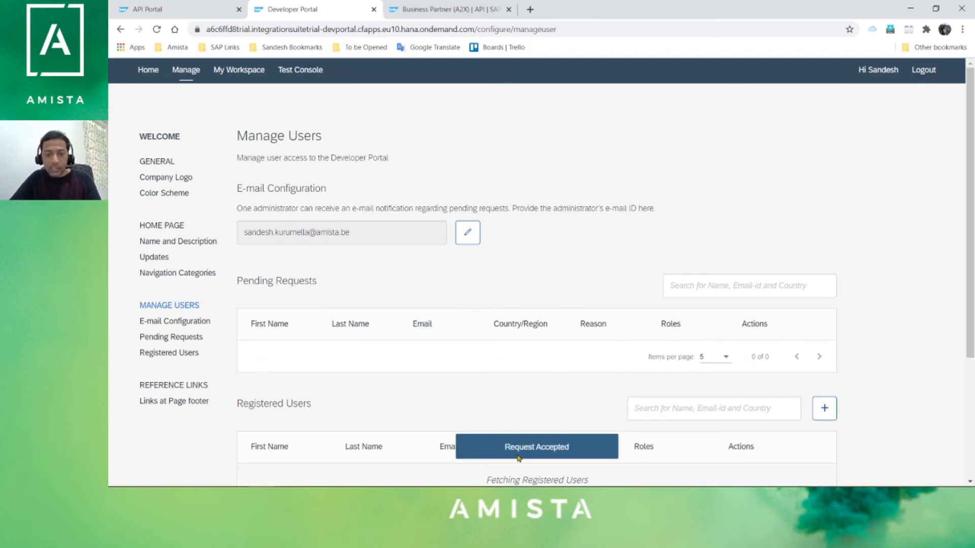
scroll(896, 338, "down", 2)
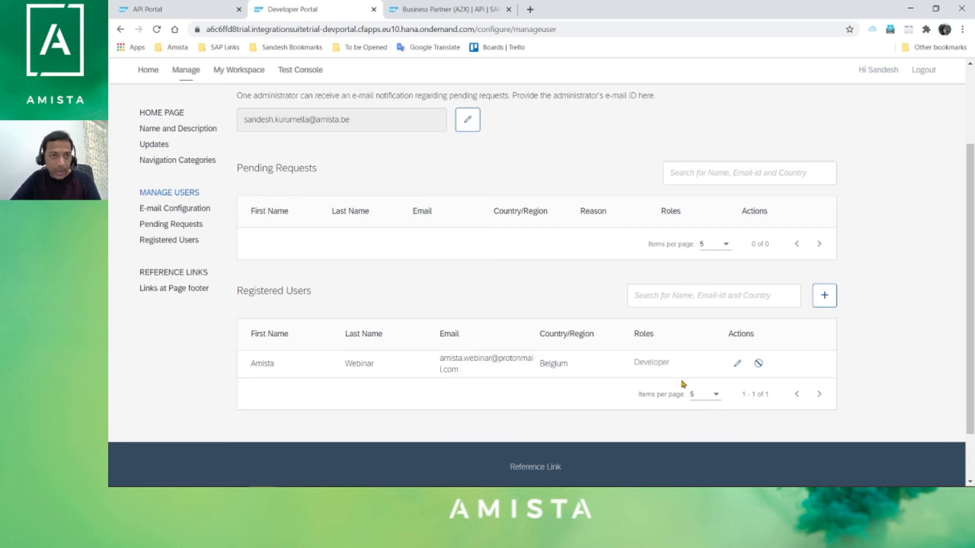
key("alt+Tab")
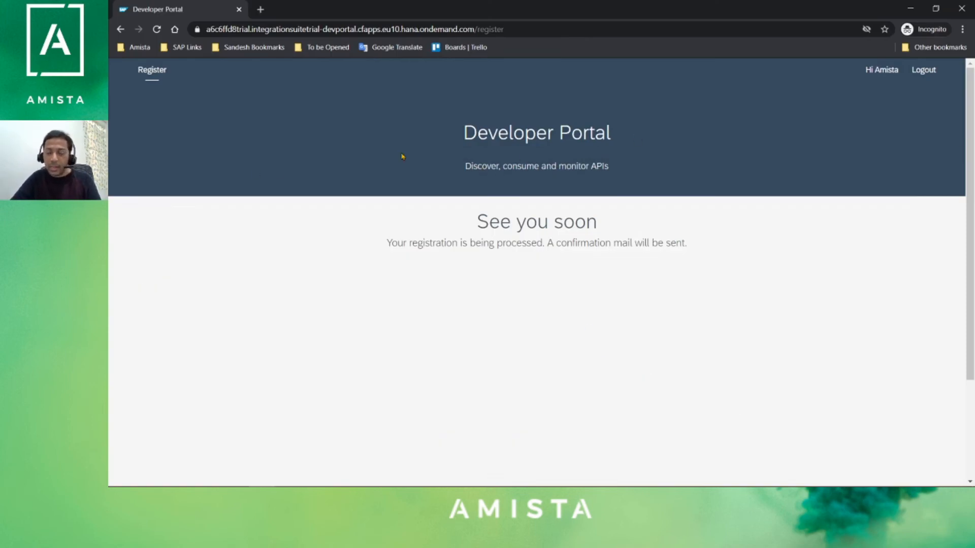
- Reload the registration page, log out, and log back in as the approved developer
left_click(157, 29)
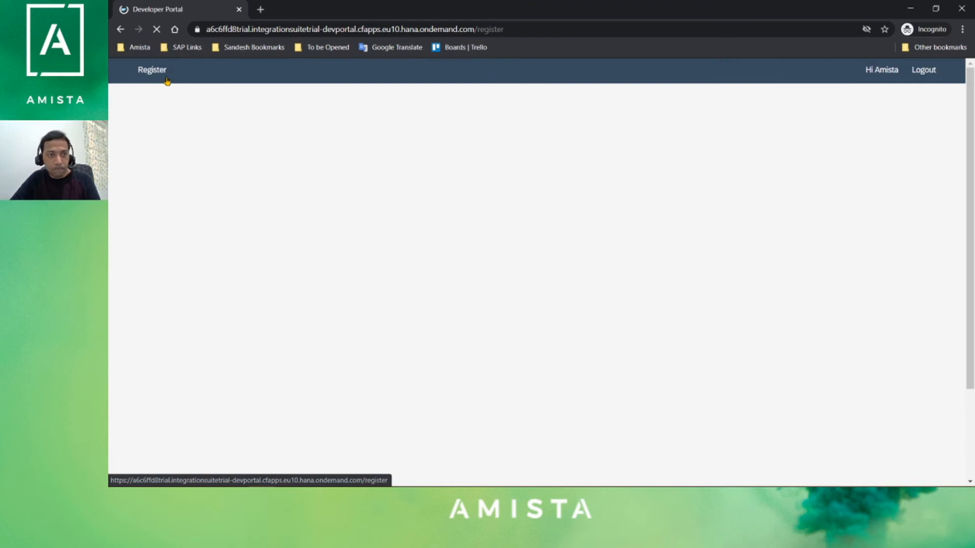
left_click(921, 75)
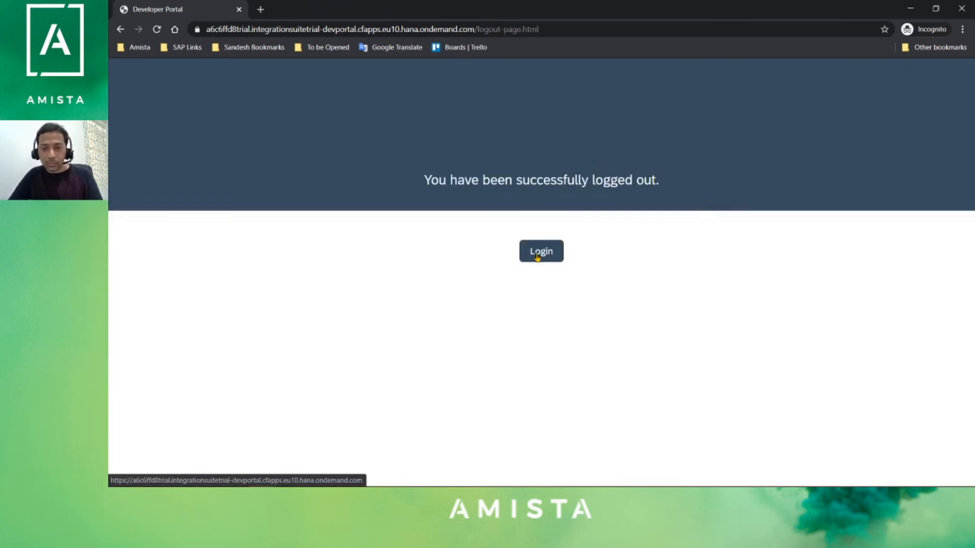
left_click(543, 254)
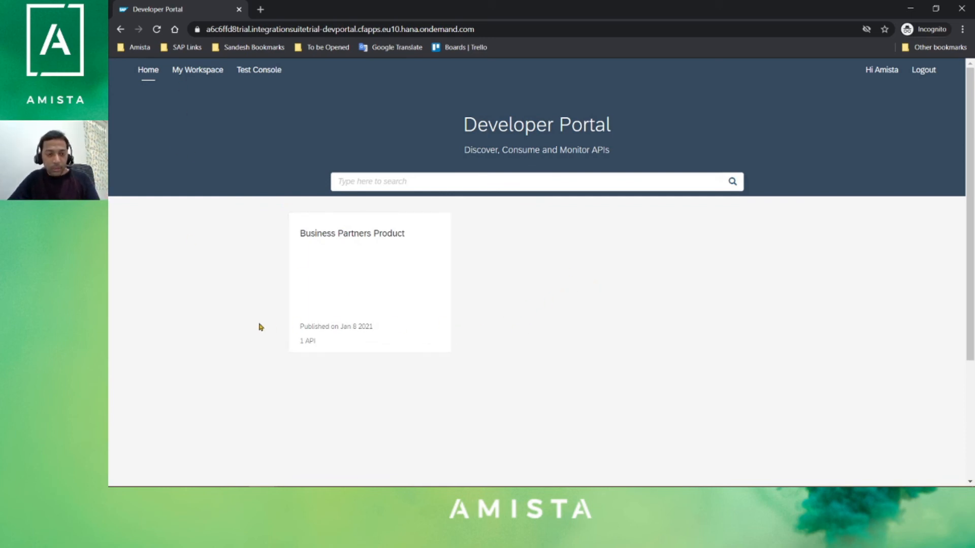
- In My Workspace, start a new application named iOSApplication
left_click(201, 80)
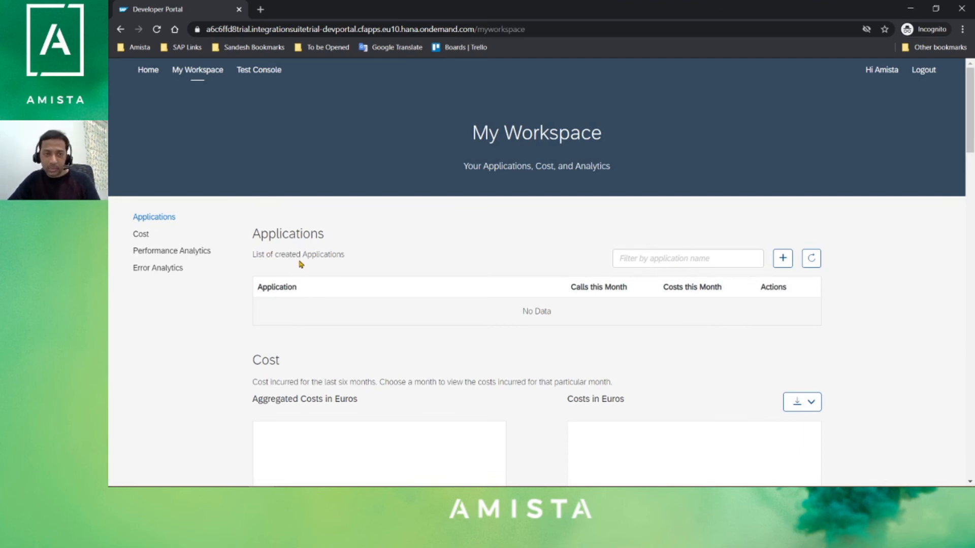
left_click(783, 258)
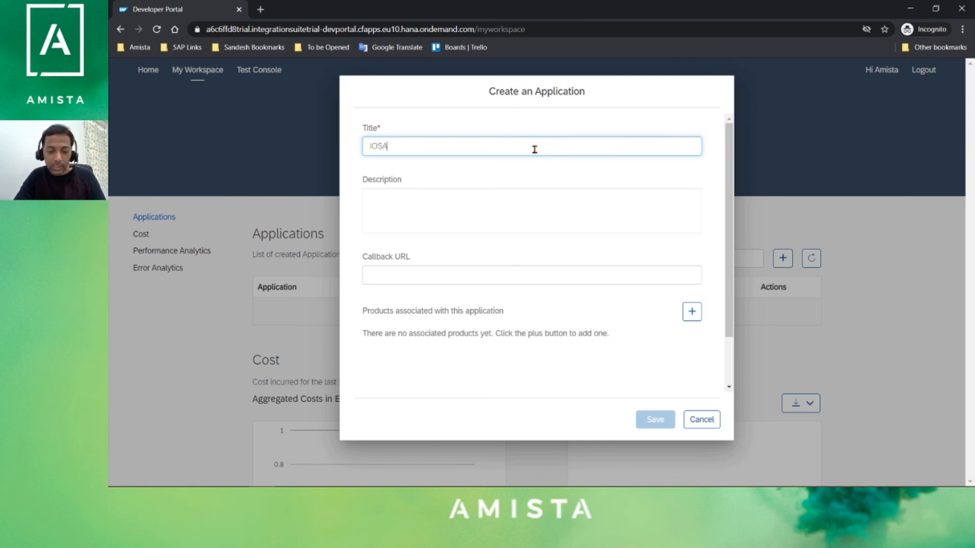
type("ication")
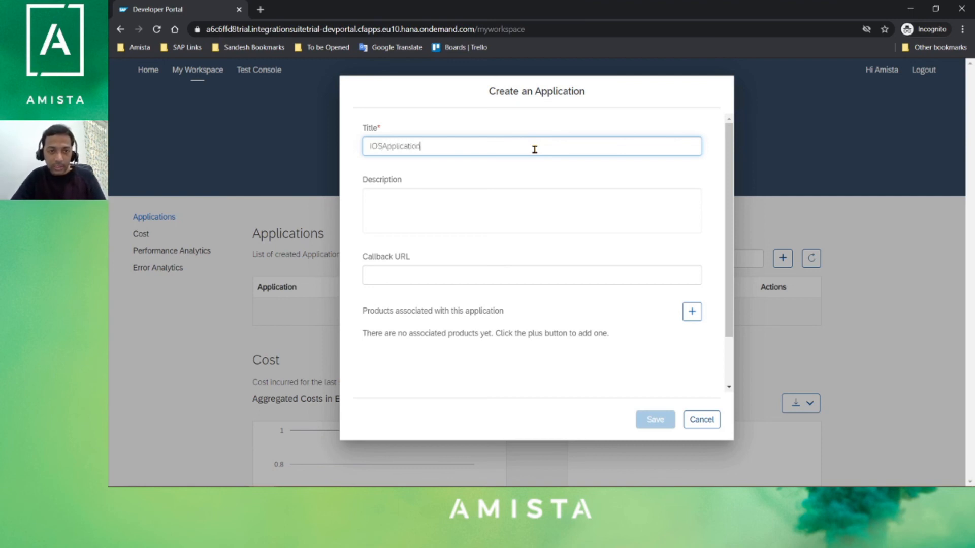
scroll(659, 321, "down", 2)
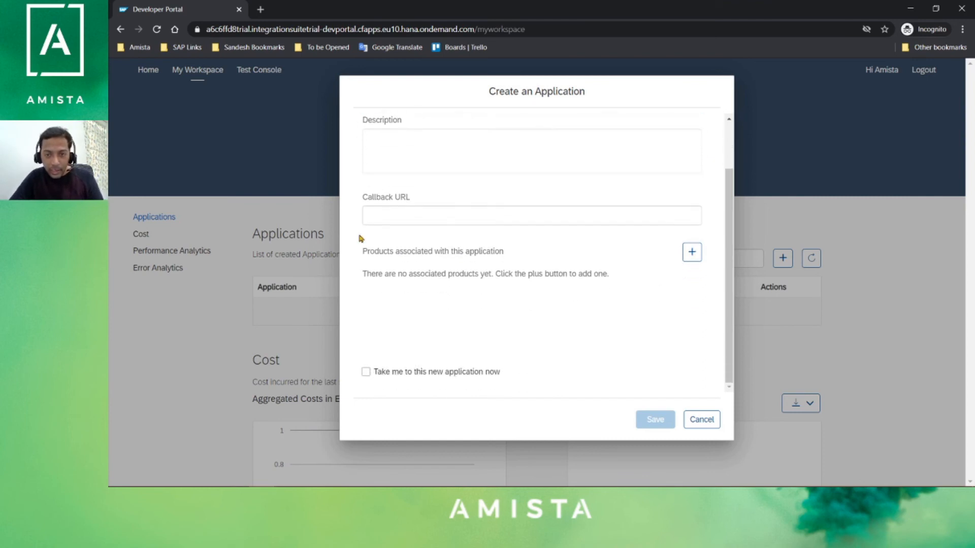
- Add Business Partners Product to iOSApplication and save it
left_click(691, 252)
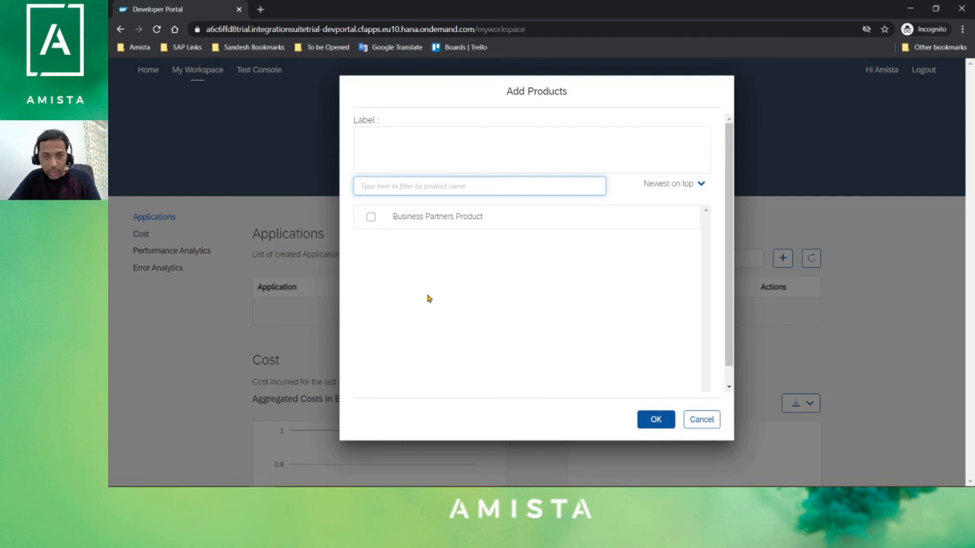
left_click(370, 217)
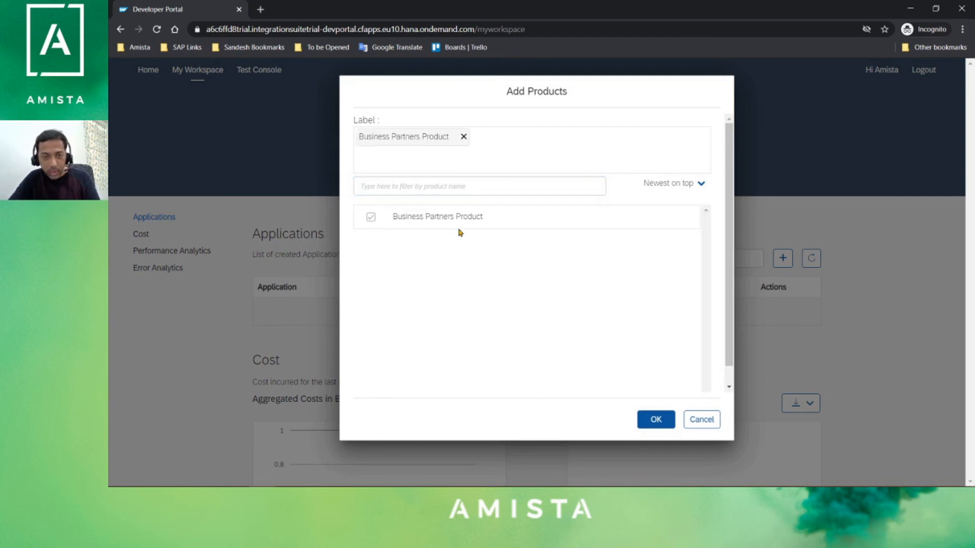
left_click(653, 418)
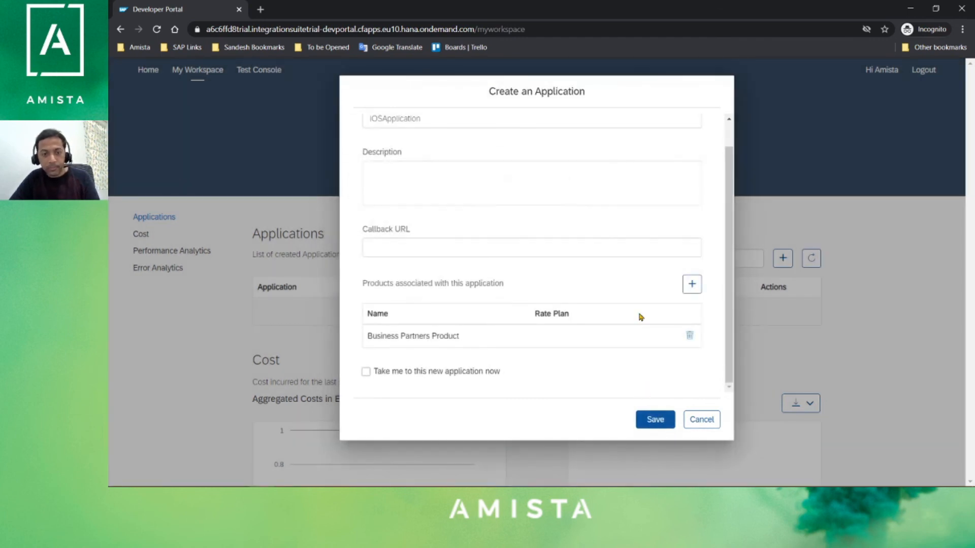
left_click(655, 419)
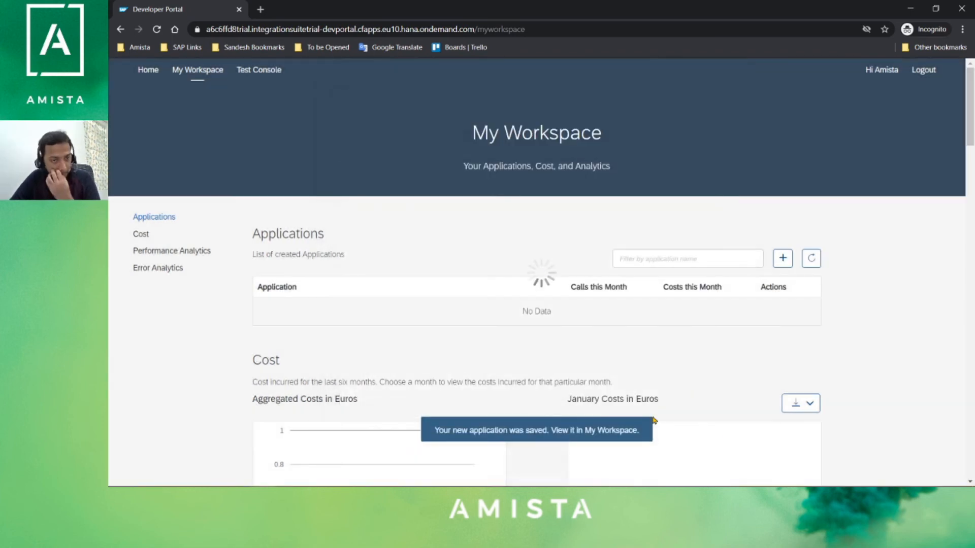
scroll(566, 319, "down", 2)
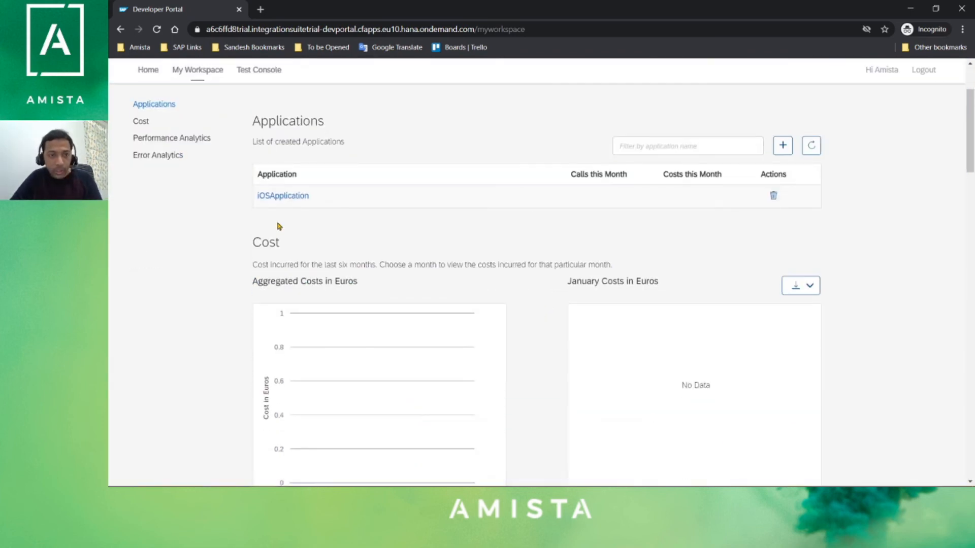
- Open iOSApplication's details and select its application key
left_click(290, 197)
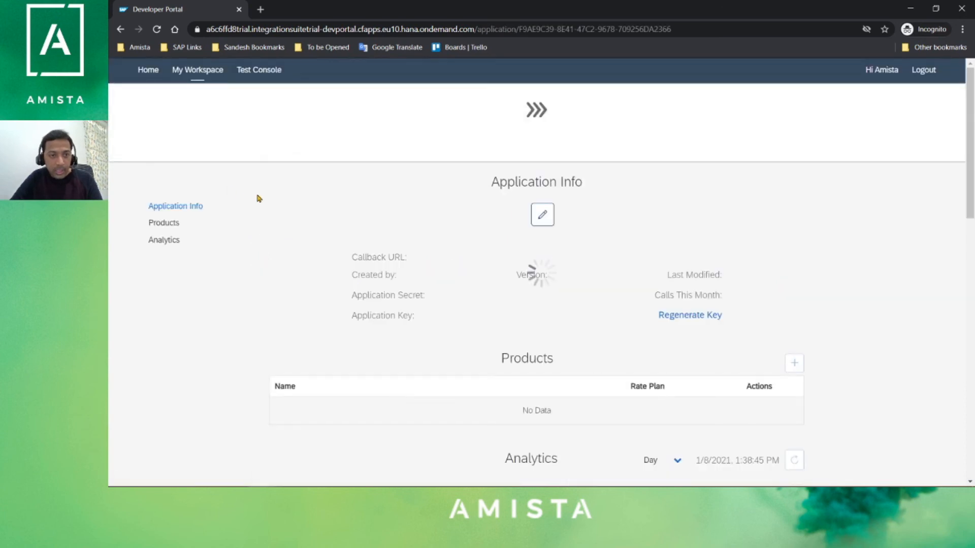
scroll(595, 286, "down", 2)
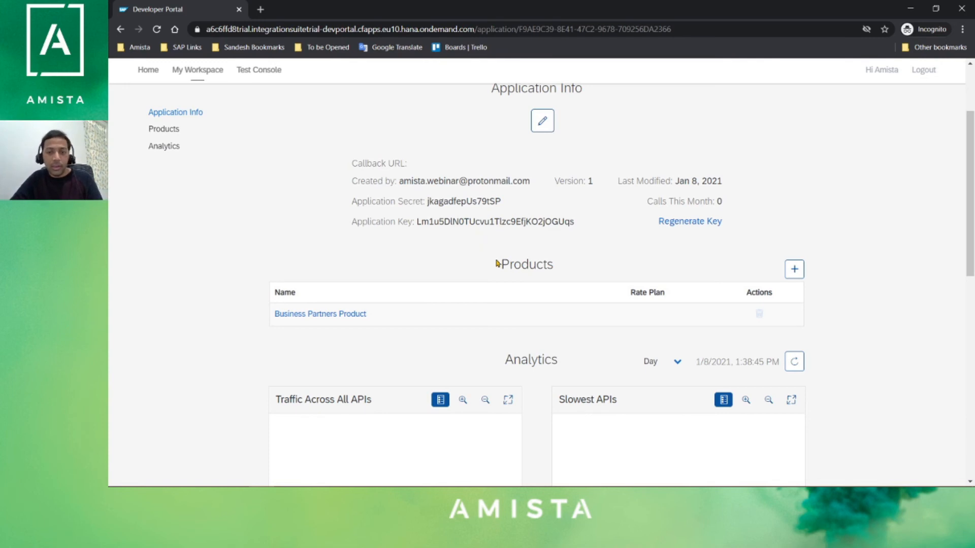
scroll(502, 261, "up", 1)
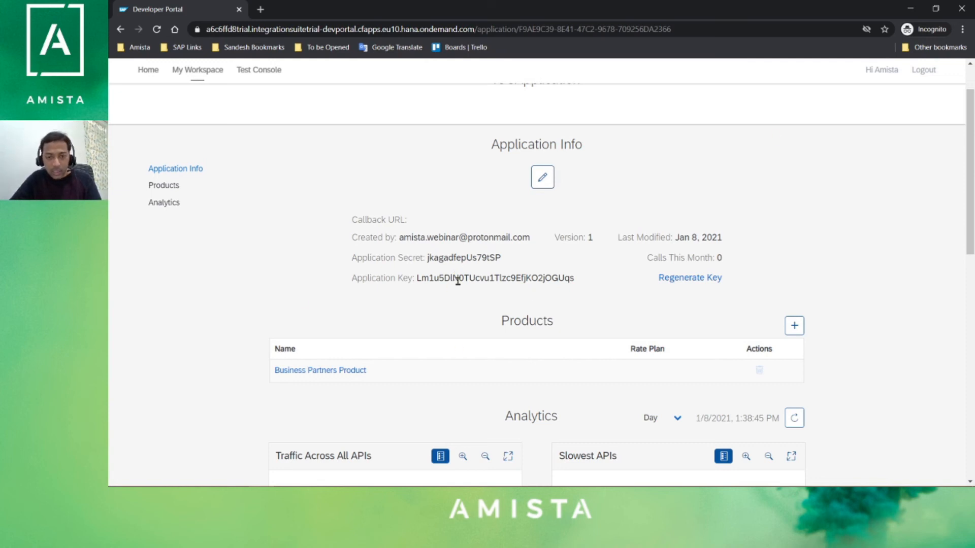
double_click(473, 280)
key("ctrl+c")
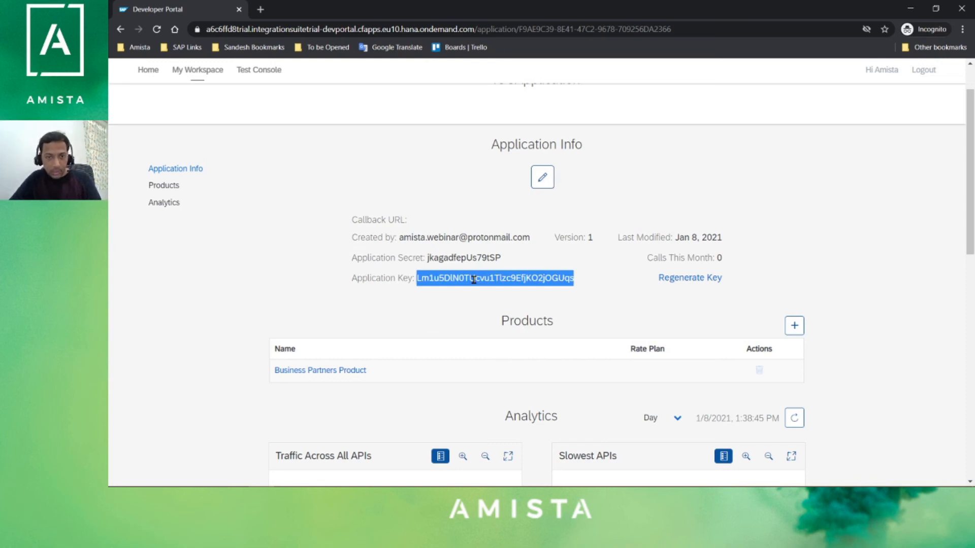
- Paste the application key into Notepad on a new line below the service URL
key("alt+Tab")
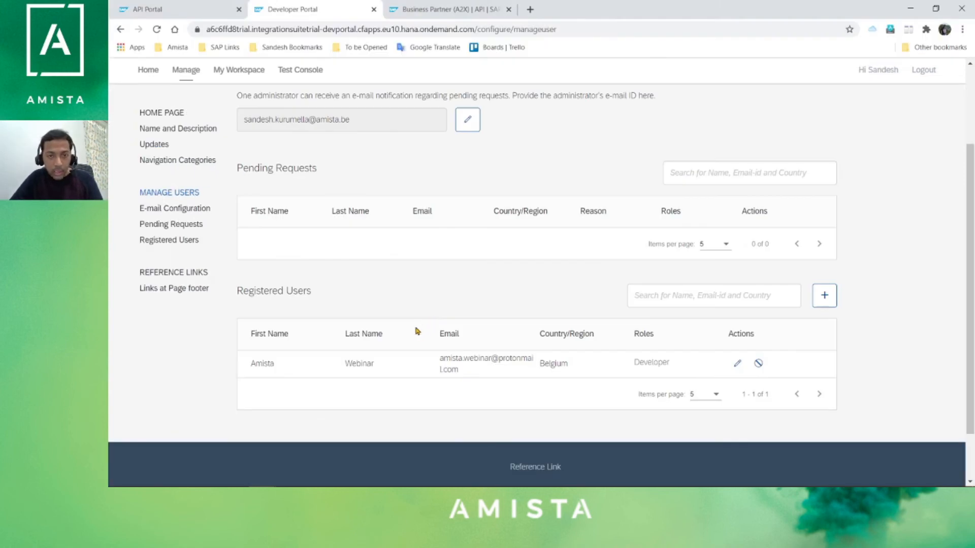
key("super")
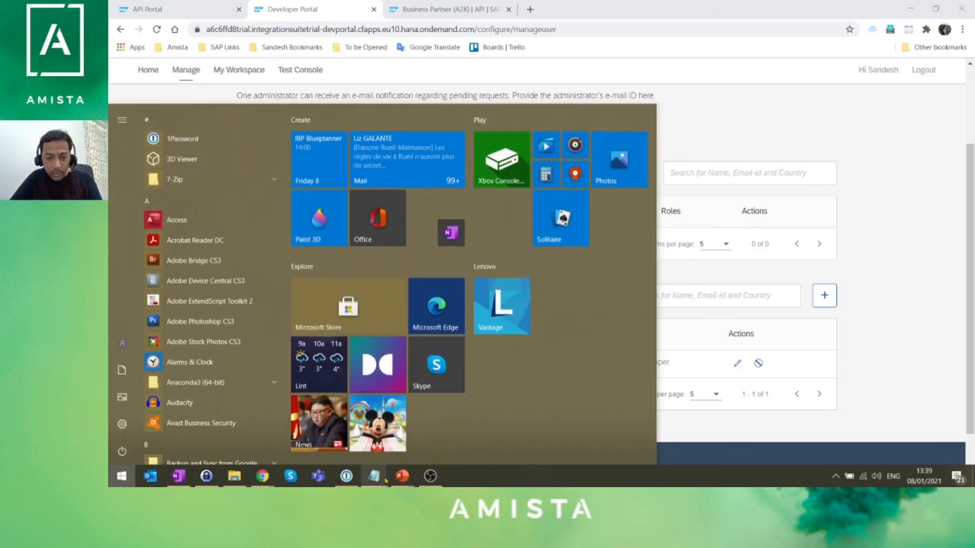
mouse_move(376, 477)
left_click(496, 426)
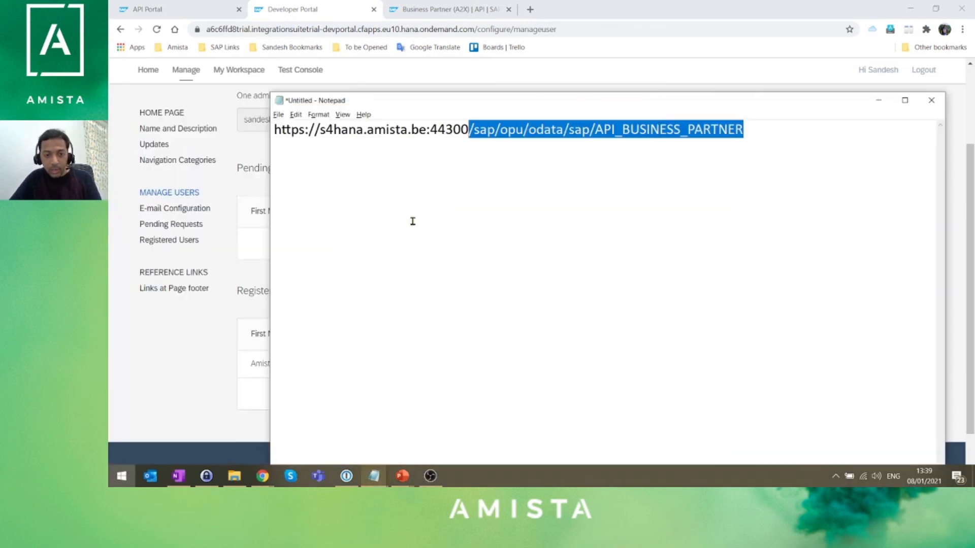
left_click(569, 184)
key("Return")
key("Return")
key("ctrl+v")
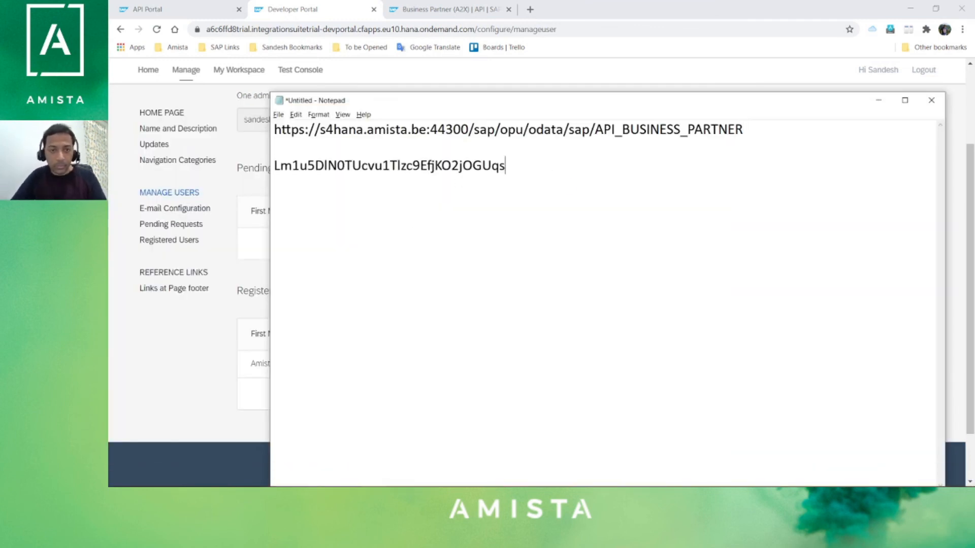
- Return to the incognito Developer Portal window showing iOSApplication's details
left_click(191, 358)
key("super")
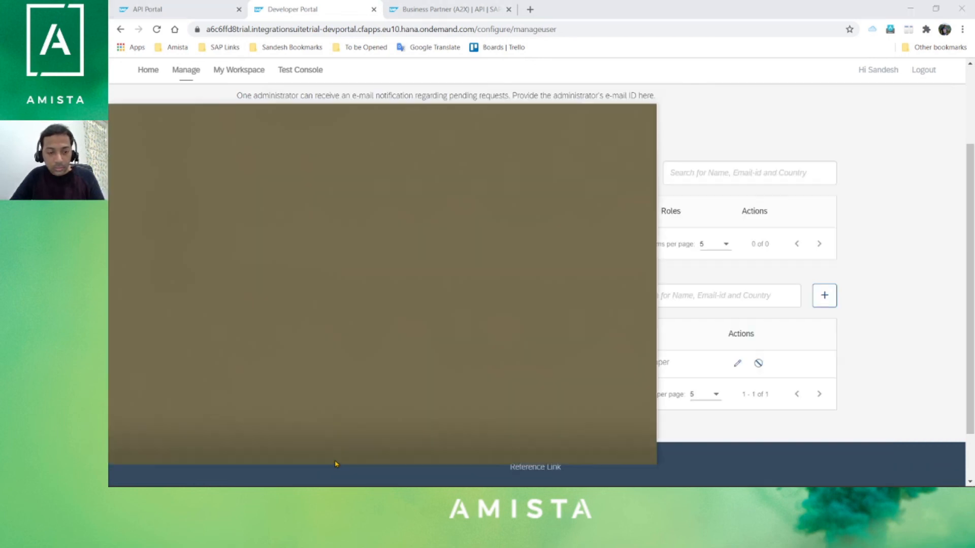
mouse_move(260, 477)
left_click(325, 434)
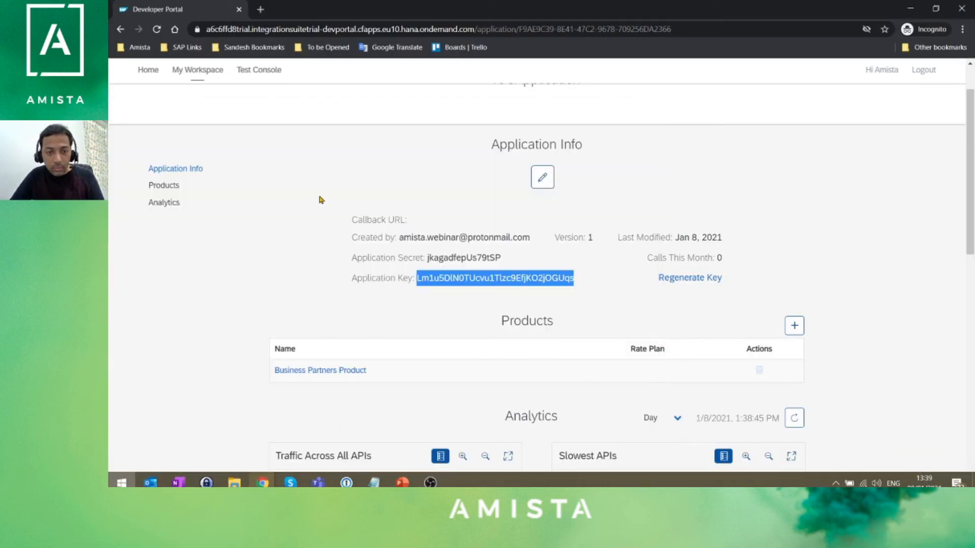
left_click(330, 268)
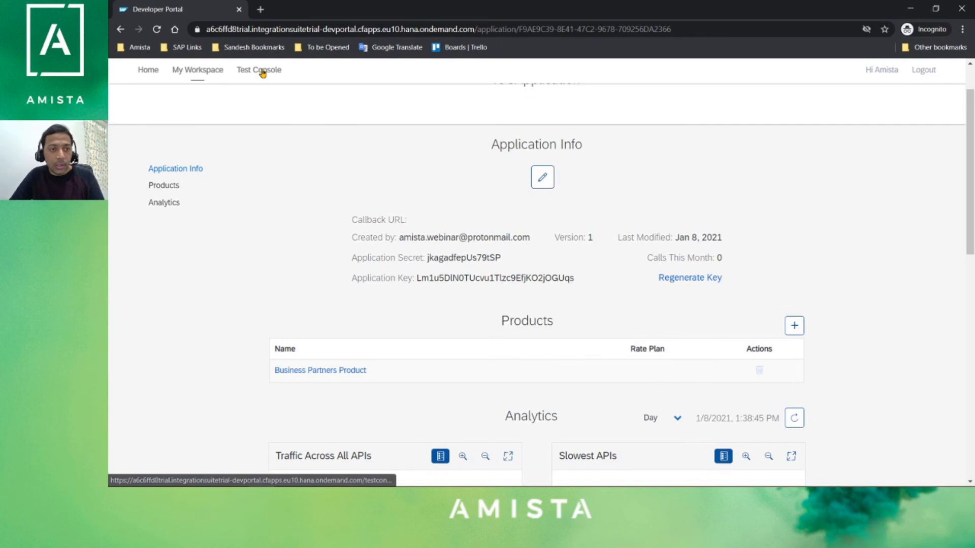
- Open the Test Console and select Business partners API
scroll(285, 163, "up", 2)
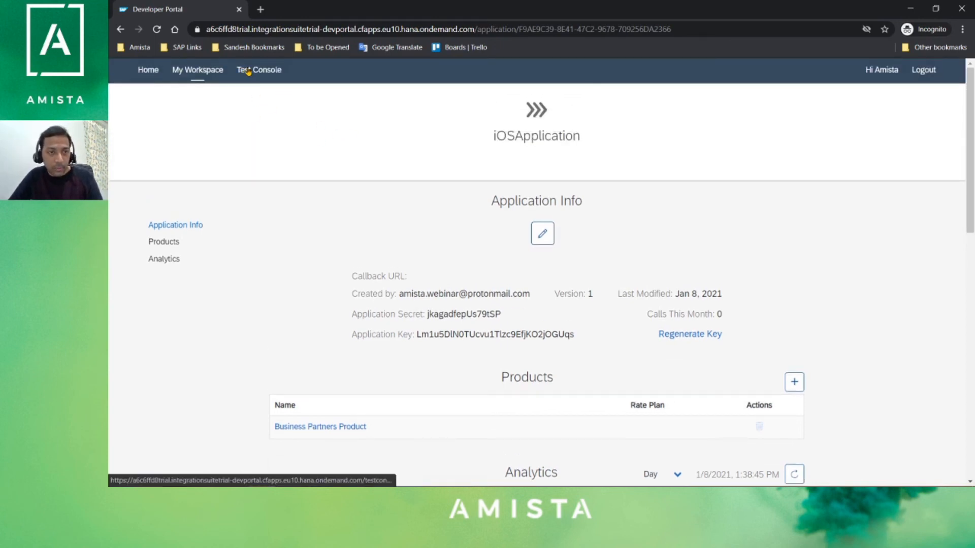
left_click(248, 72)
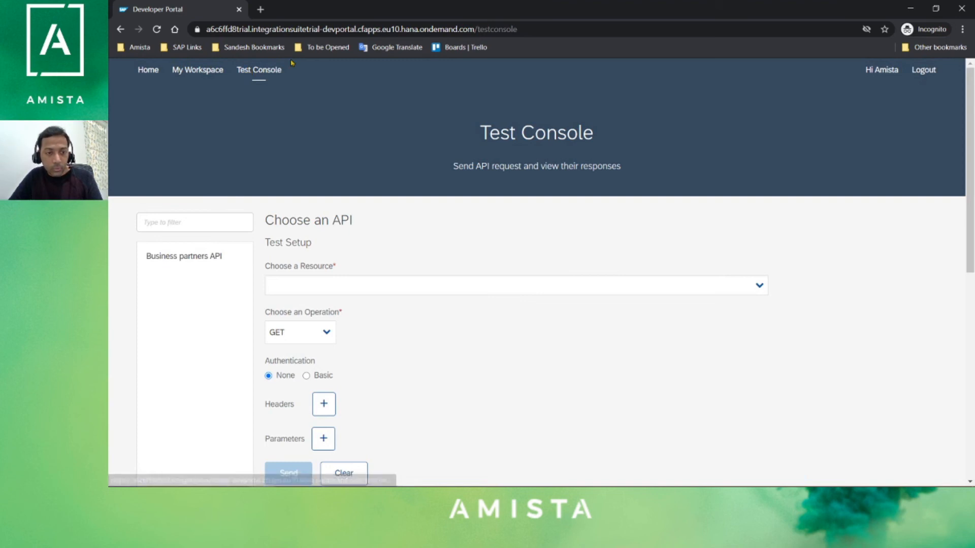
left_click(189, 258)
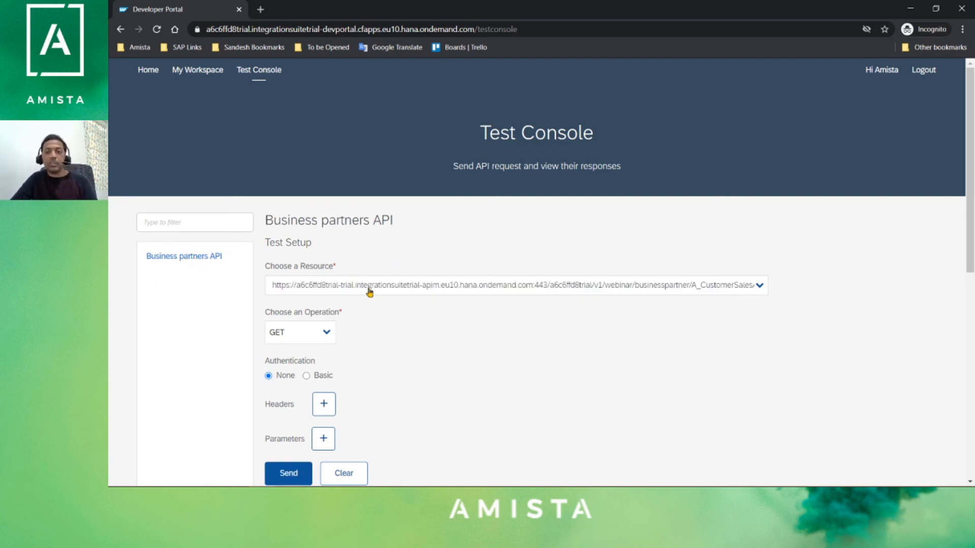
- Choose the A_BusinessPartner resource with the GET operation
left_click(547, 284)
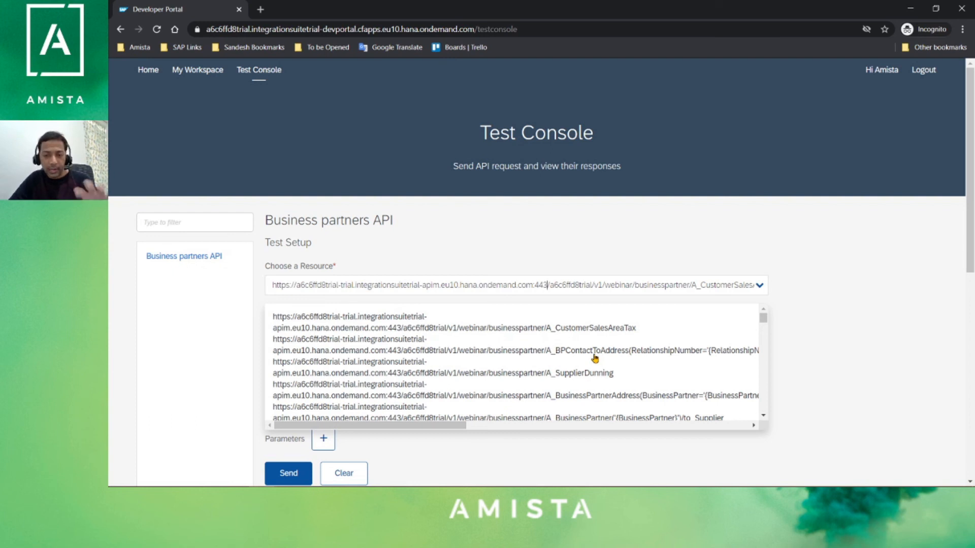
scroll(595, 358, "down", 5)
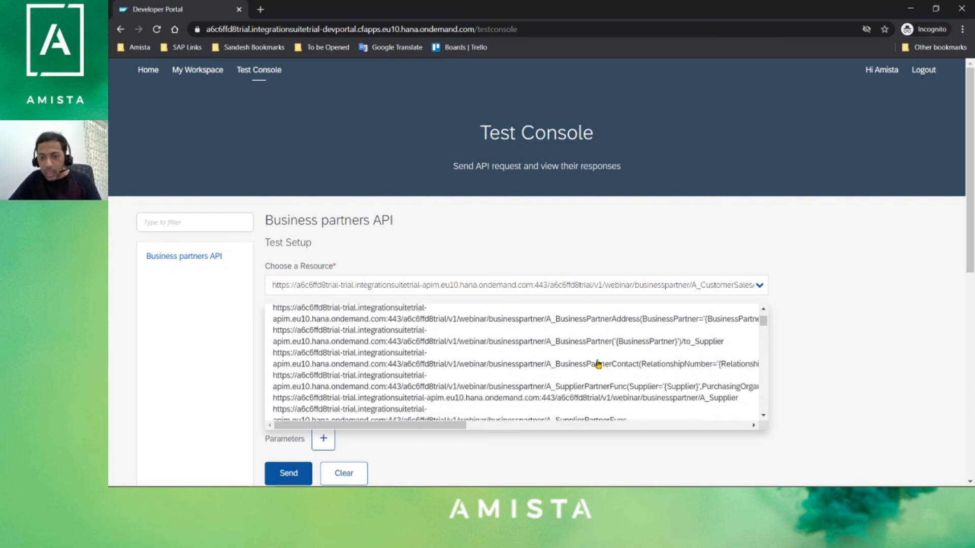
scroll(655, 355, "down", 6)
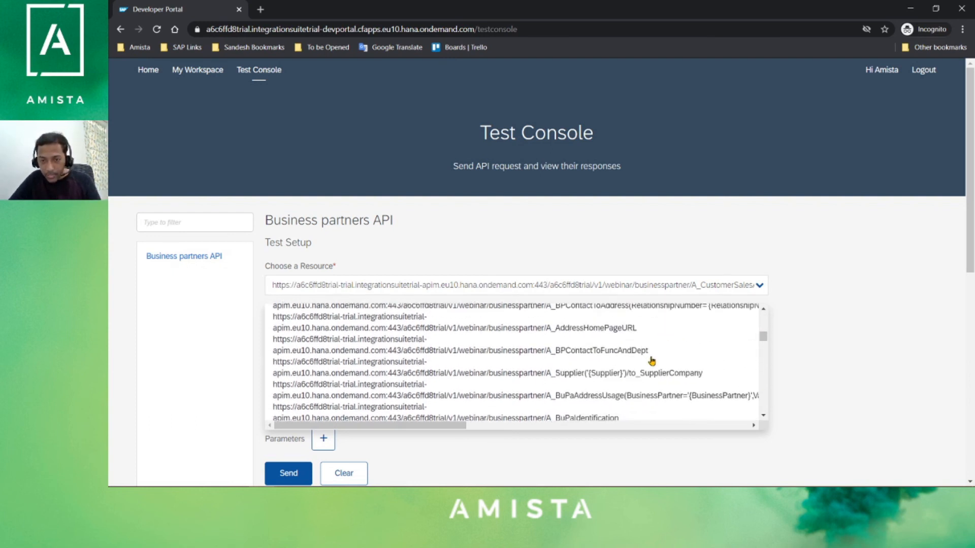
scroll(611, 382, "down", 3)
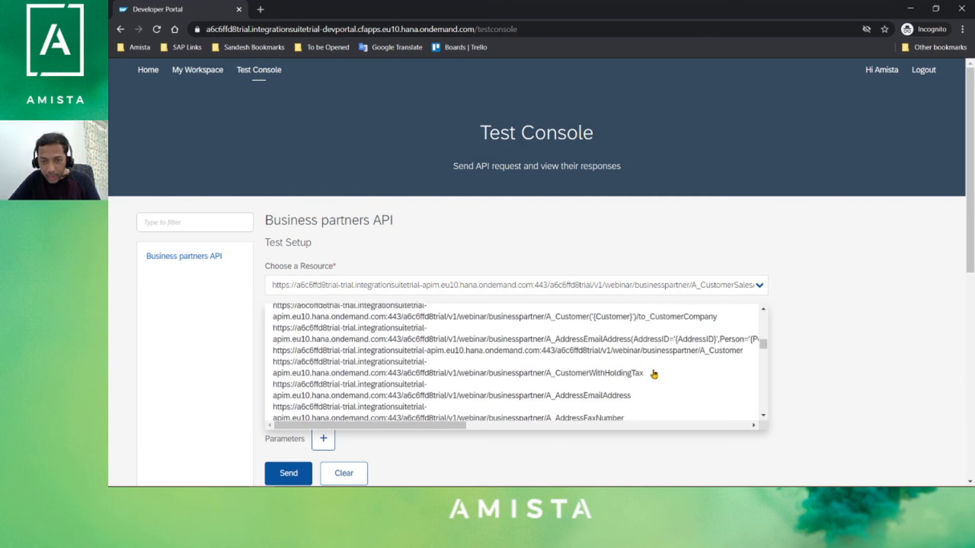
scroll(655, 376, "down", 3)
scroll(636, 373, "down", 3)
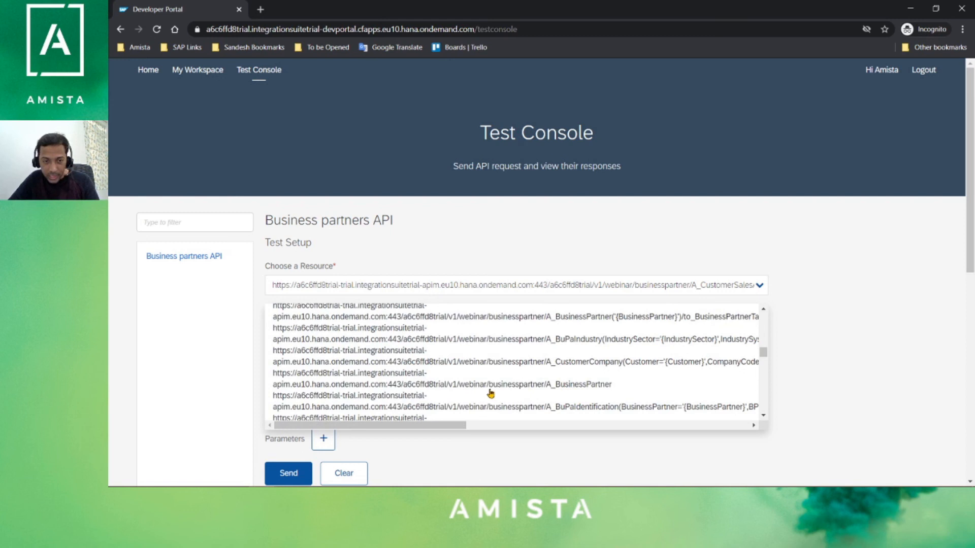
left_click(572, 385)
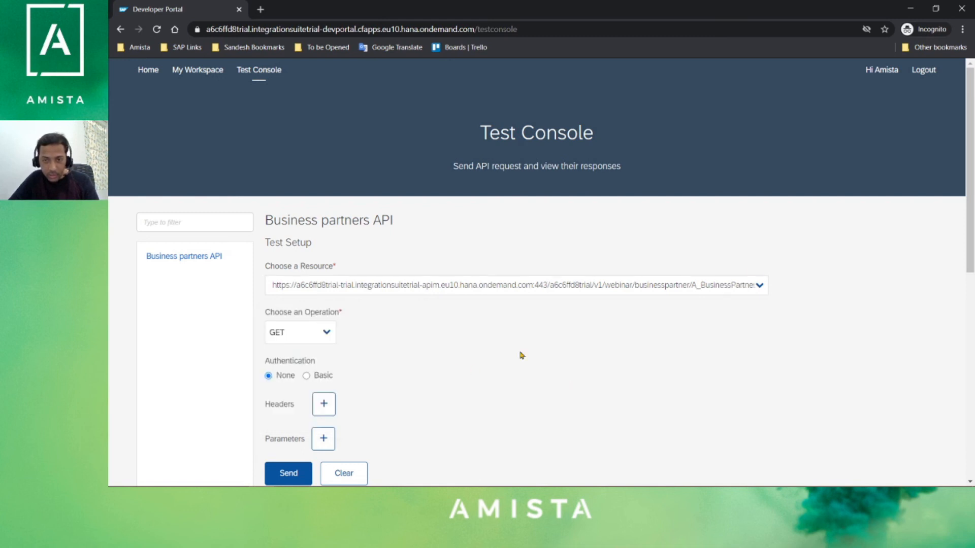
left_click(314, 339)
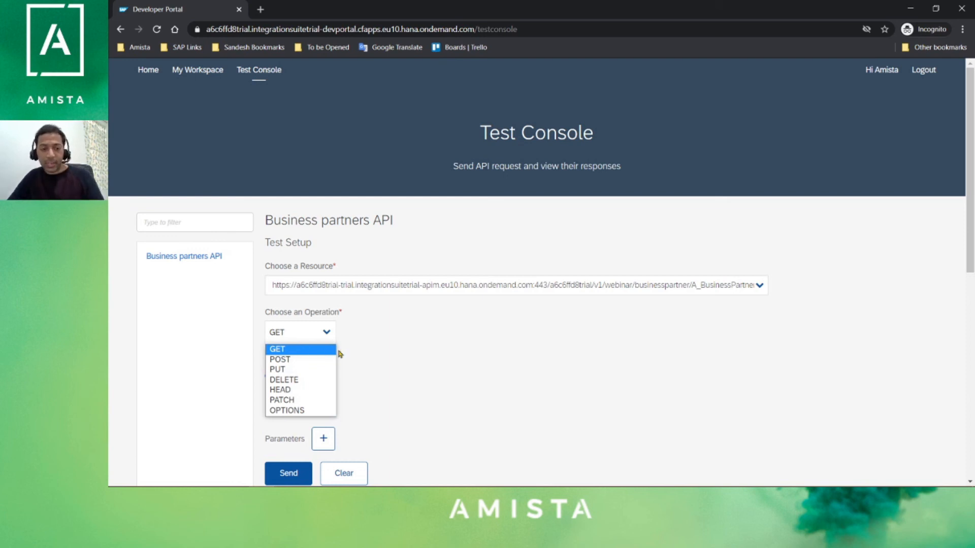
left_click(299, 351)
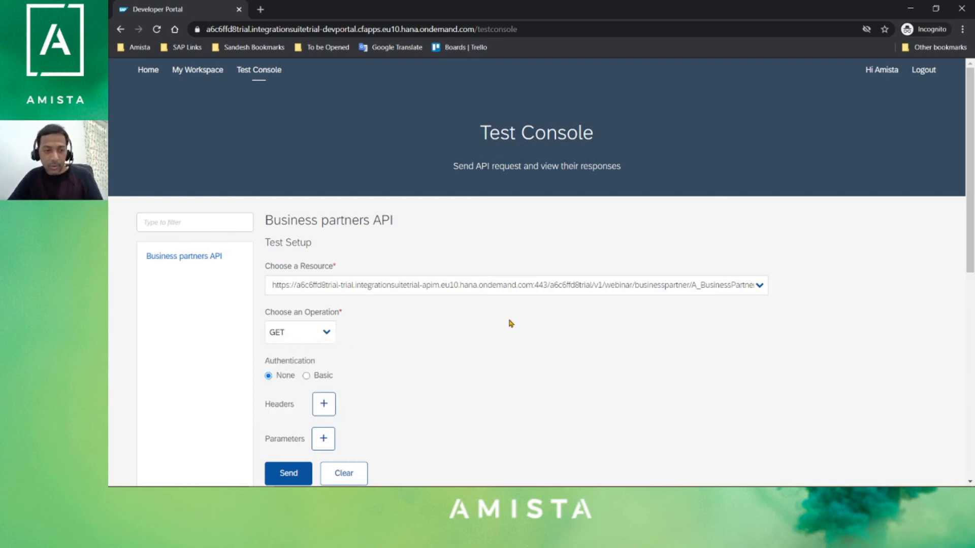
scroll(293, 389, "down", 2)
- Select Basic authentication and fill in the back-end user name and password
left_click(307, 263)
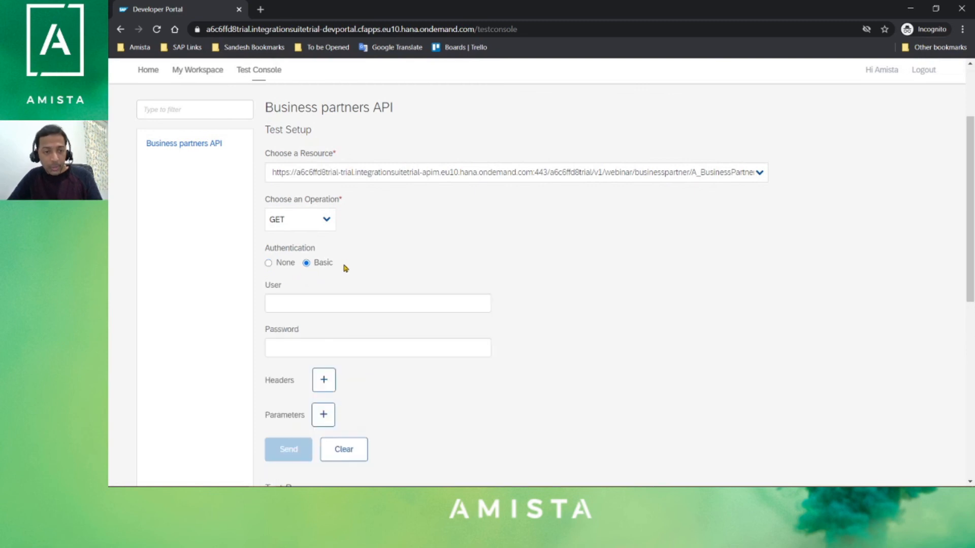
left_click(333, 307)
type("bpinst")
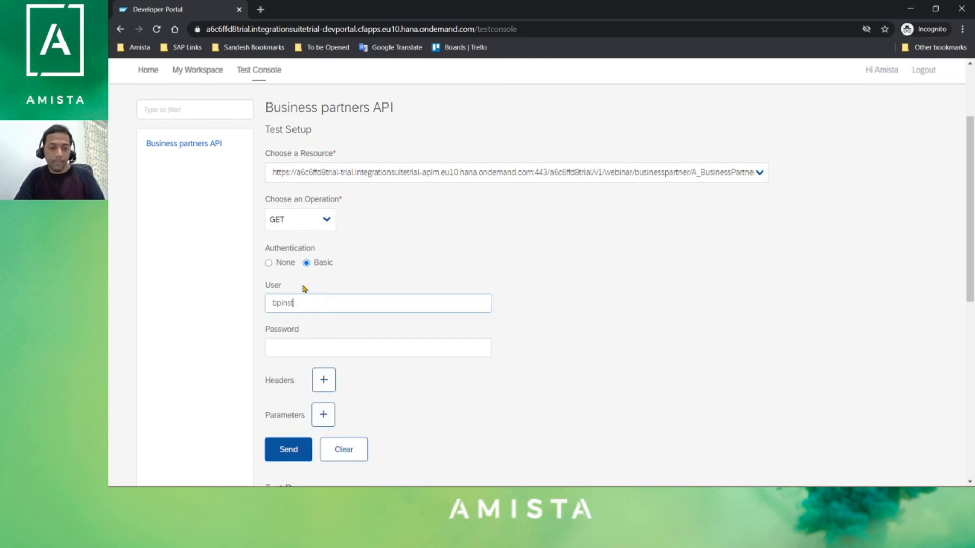
key("Tab")
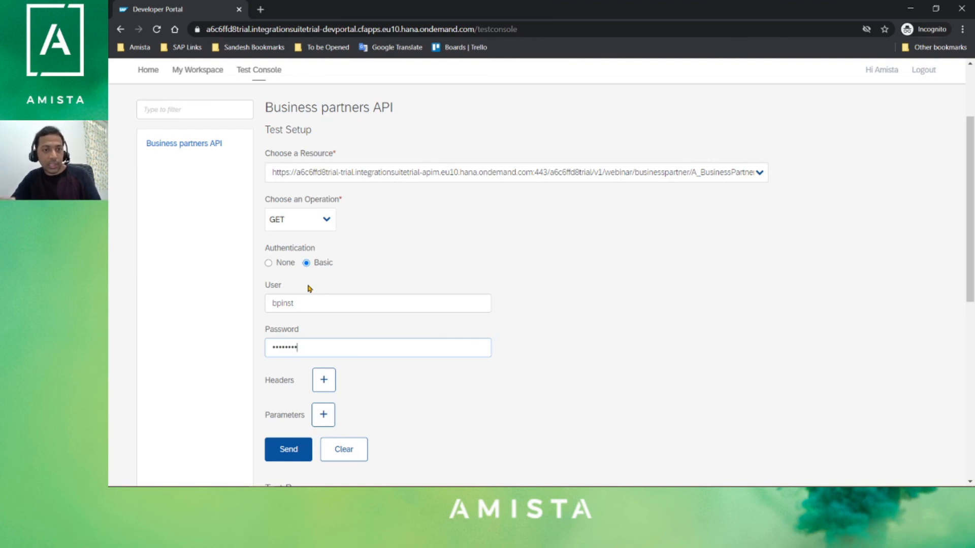
scroll(557, 405, "down", 2)
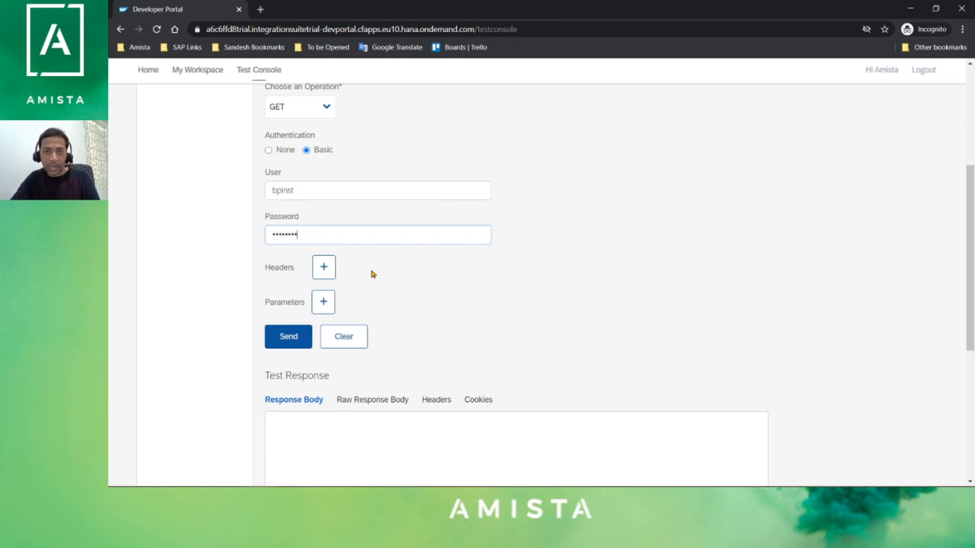
- Send the test request and inspect the FailedToResolveAPIKey fault in the response
left_click(298, 341)
scroll(584, 313, "down", 3)
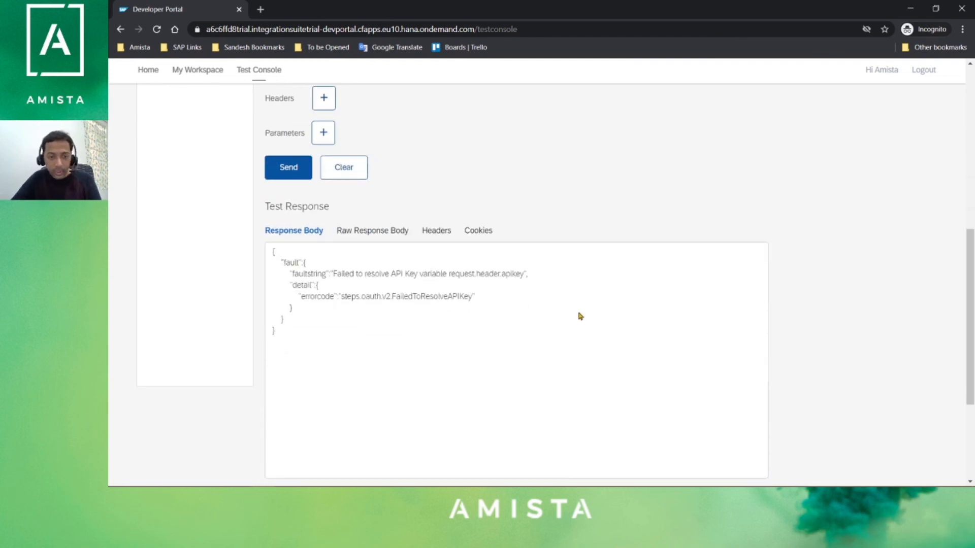
left_click_drag(344, 342, 250, 255)
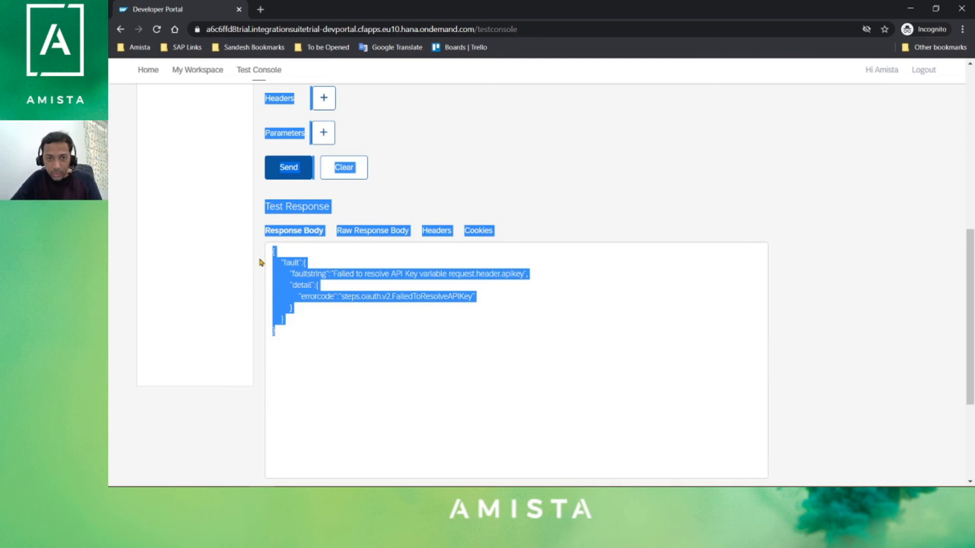
left_click(413, 286)
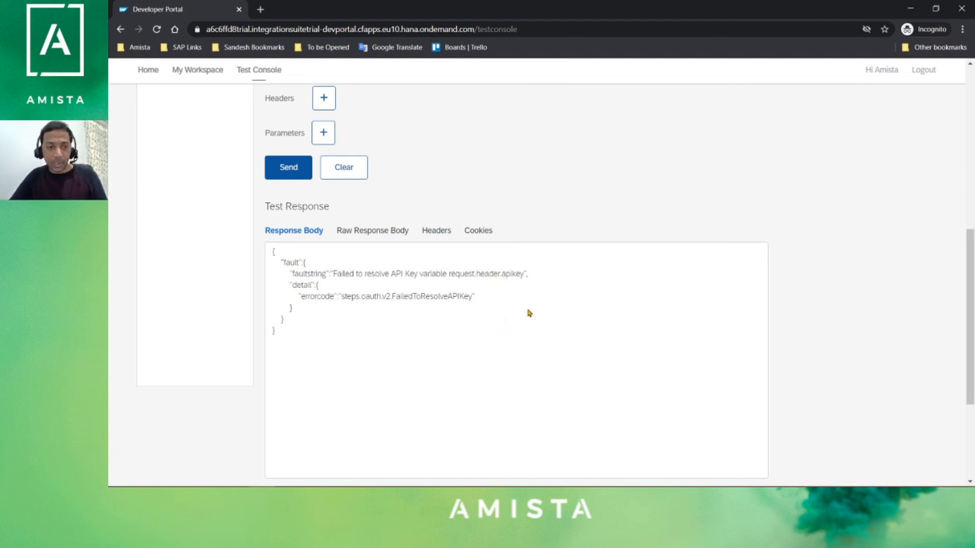
scroll(495, 310, "up", 2)
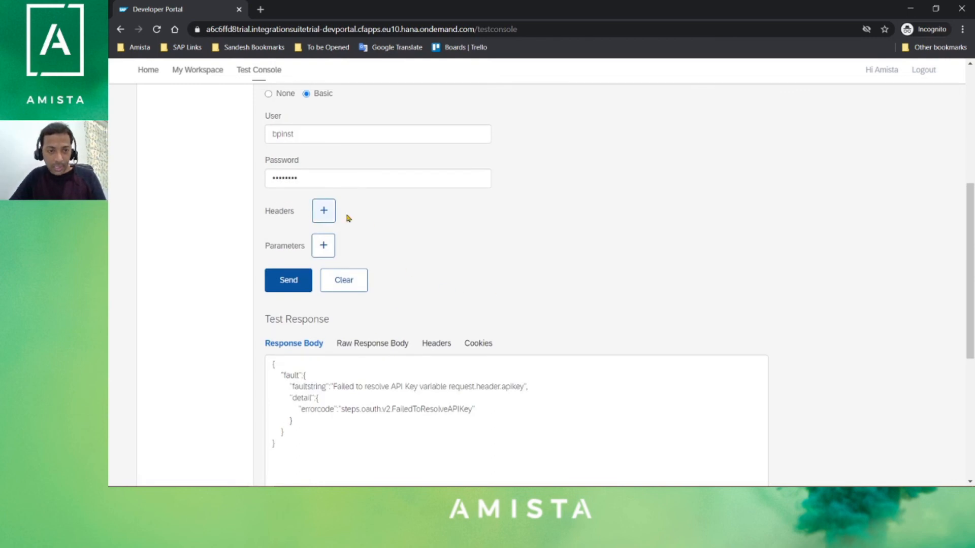
- Add a request header named apikey whose value is iOSApplication's pasted API key
left_click(325, 209)
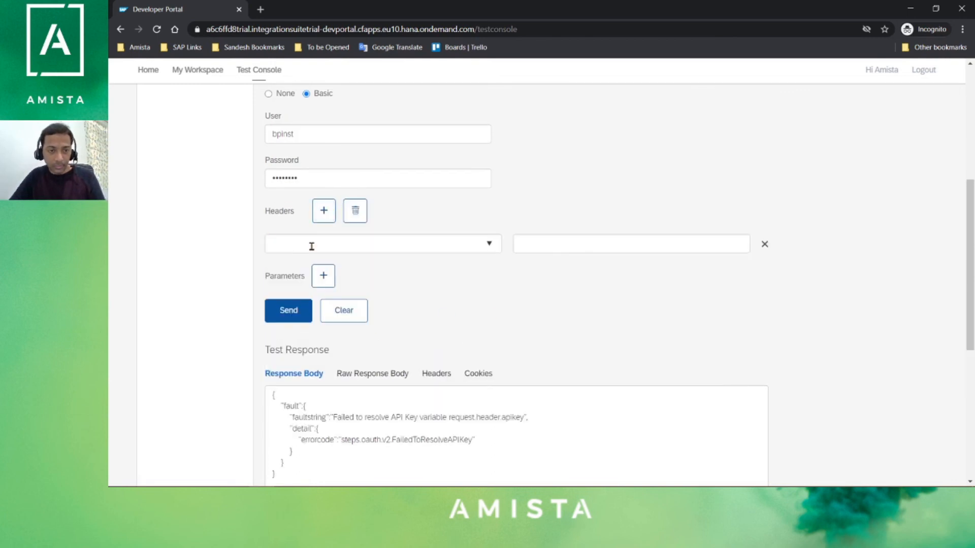
left_click(311, 245)
type("ap")
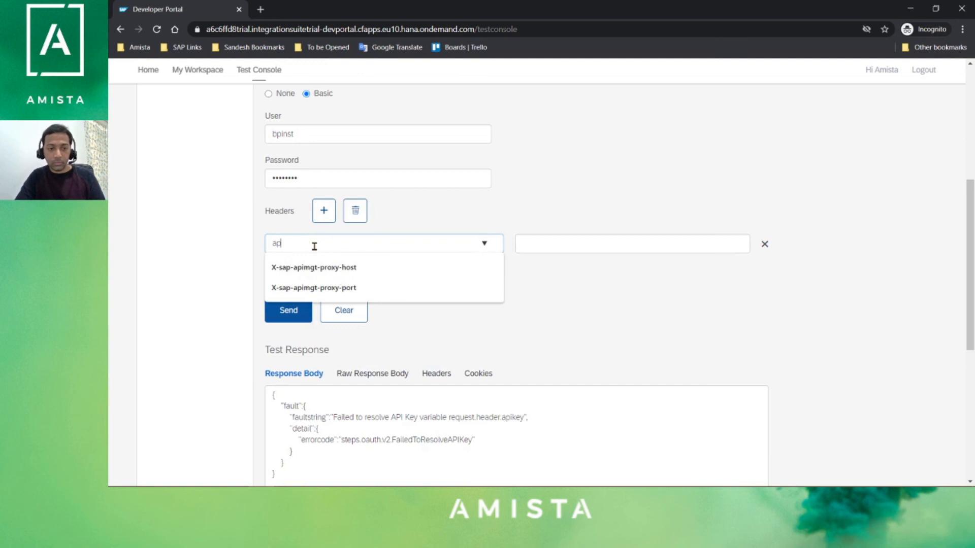
type("ikey")
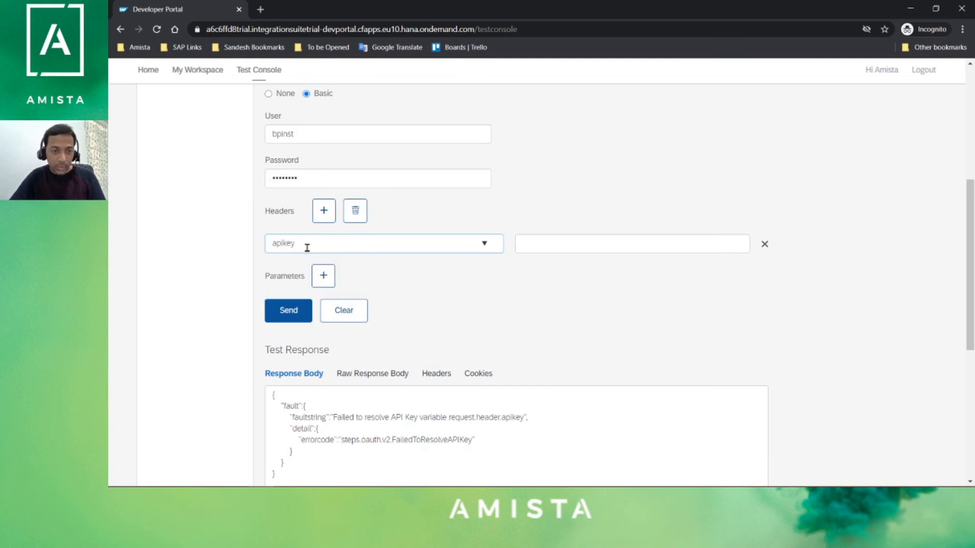
left_click(651, 246)
key("ctrl+v")
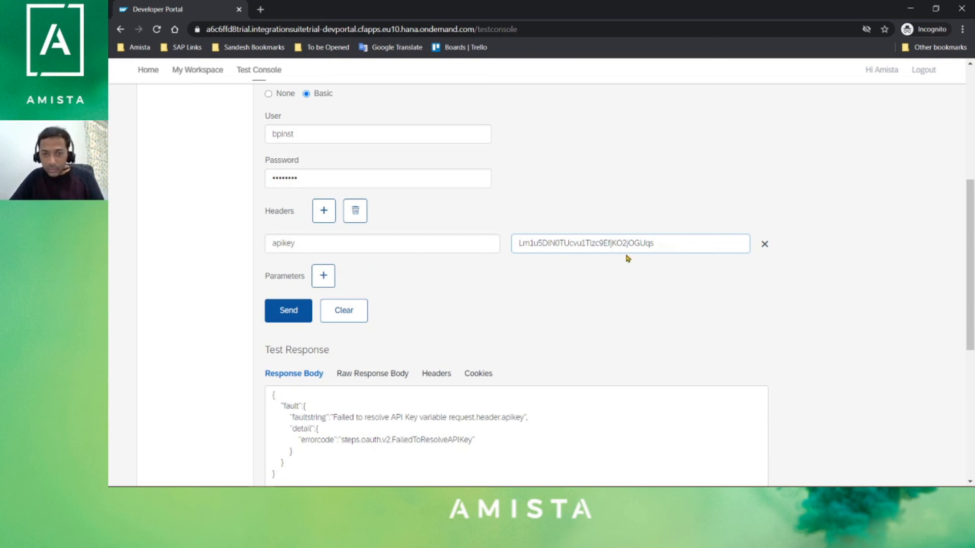
scroll(604, 325, "up", 3)
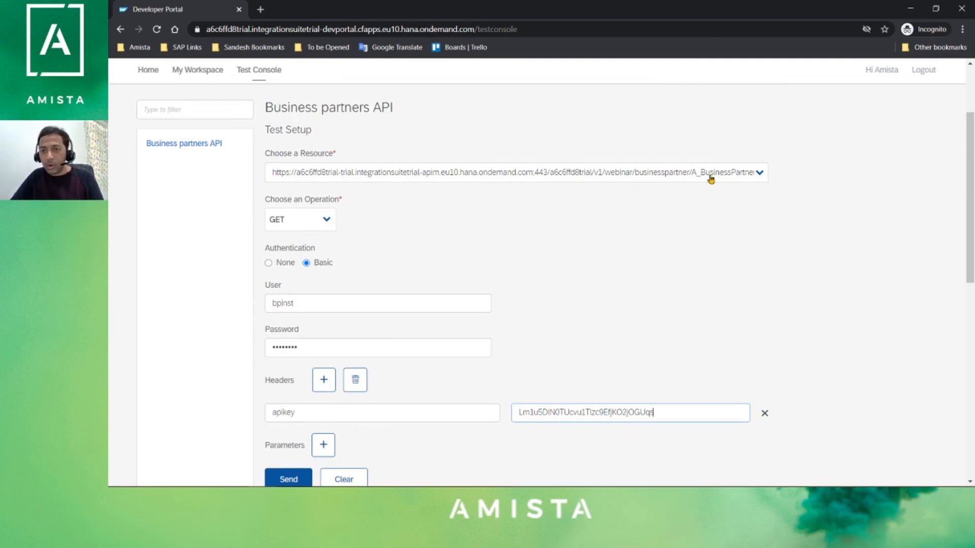
scroll(597, 377, "down", 4)
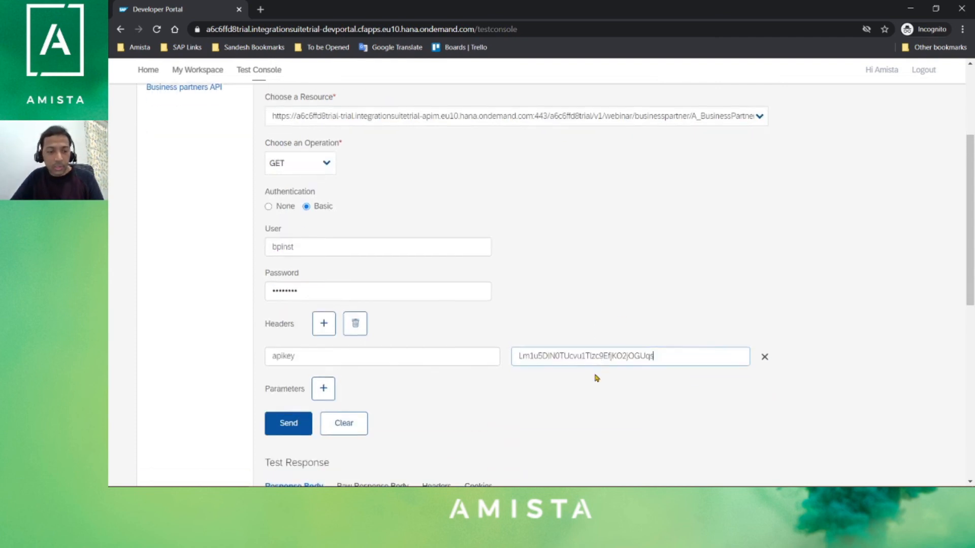
scroll(426, 334, "up", 1)
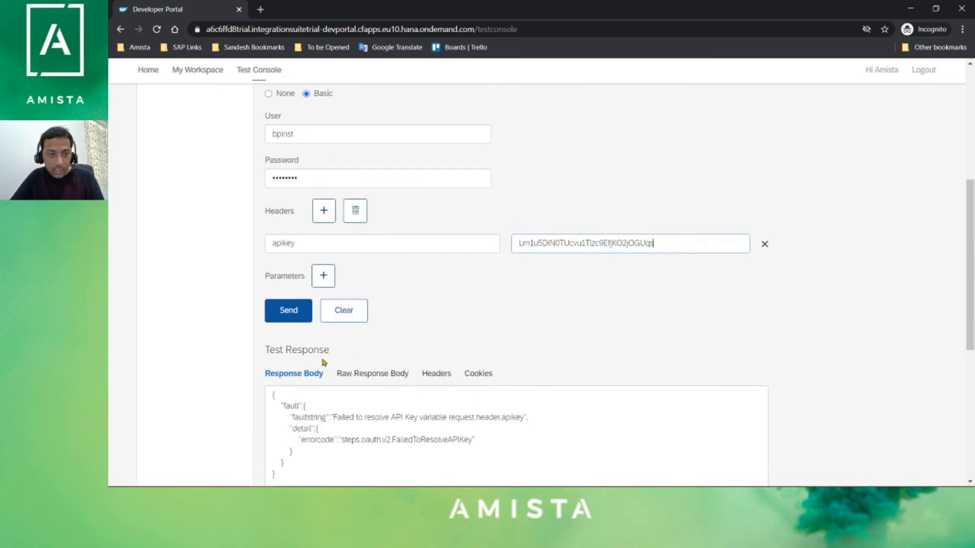
- Send the request and confirm Status Code 200 OK with Business Partner XML in the response body
left_click(288, 317)
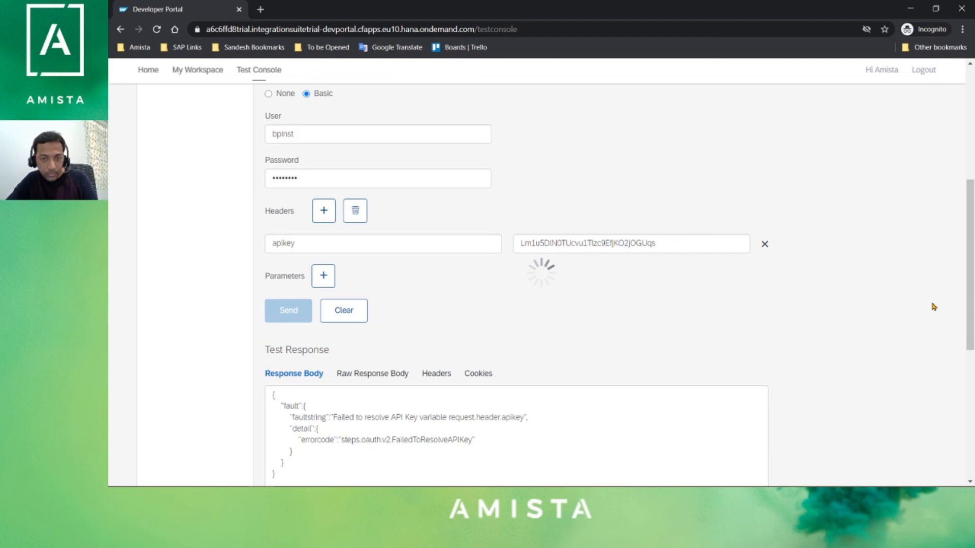
scroll(928, 254, "down", 3)
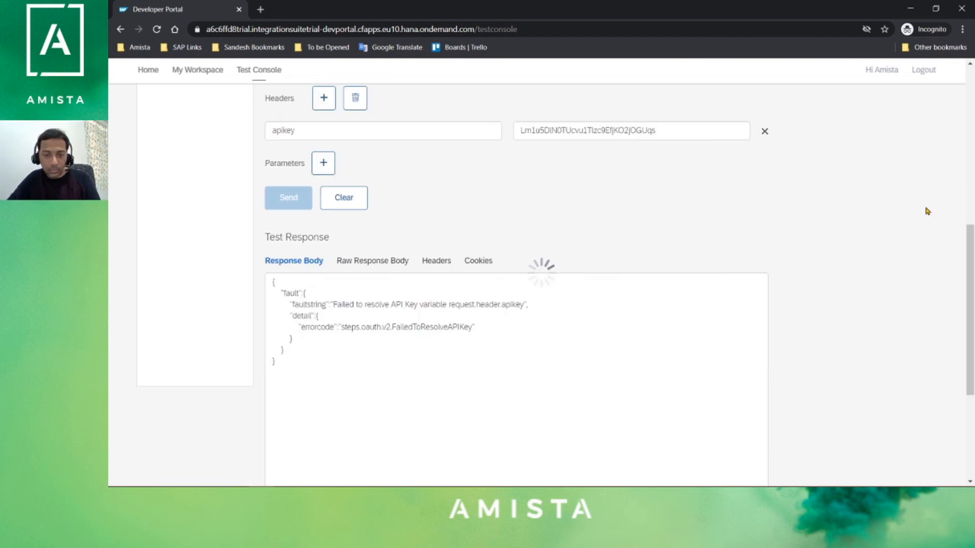
scroll(927, 211, "down", 3)
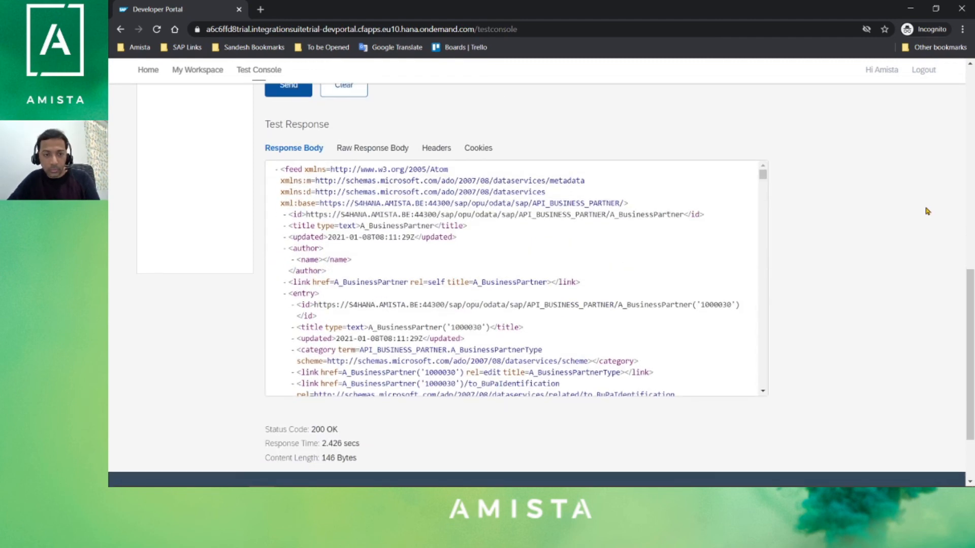
scroll(623, 242, "down", 1)
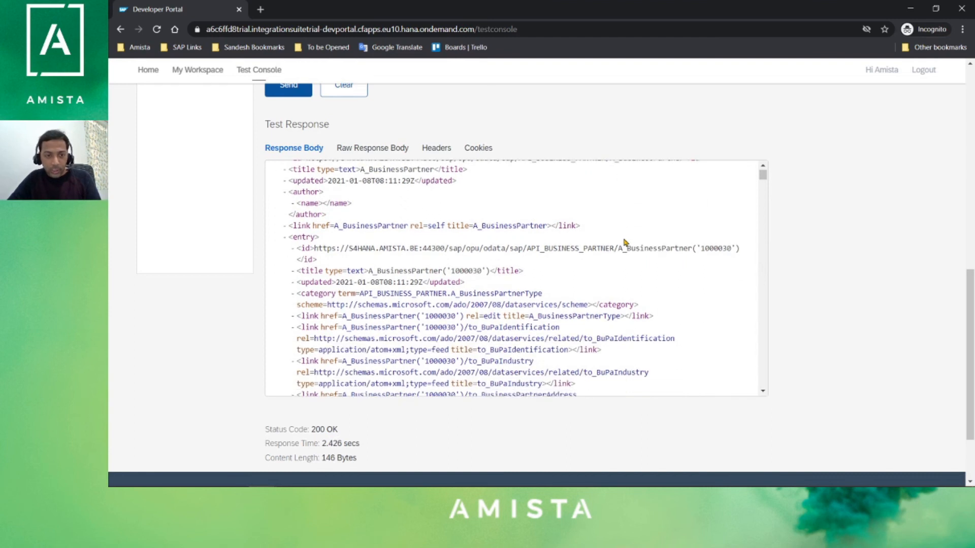
scroll(634, 242, "down", 10)
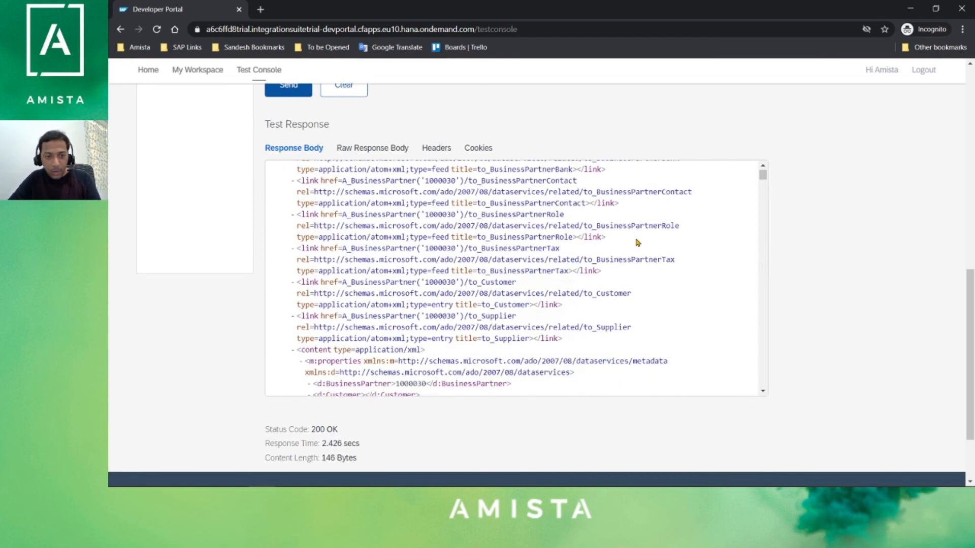
scroll(638, 242, "down", 3)
scroll(637, 243, "up", 6)
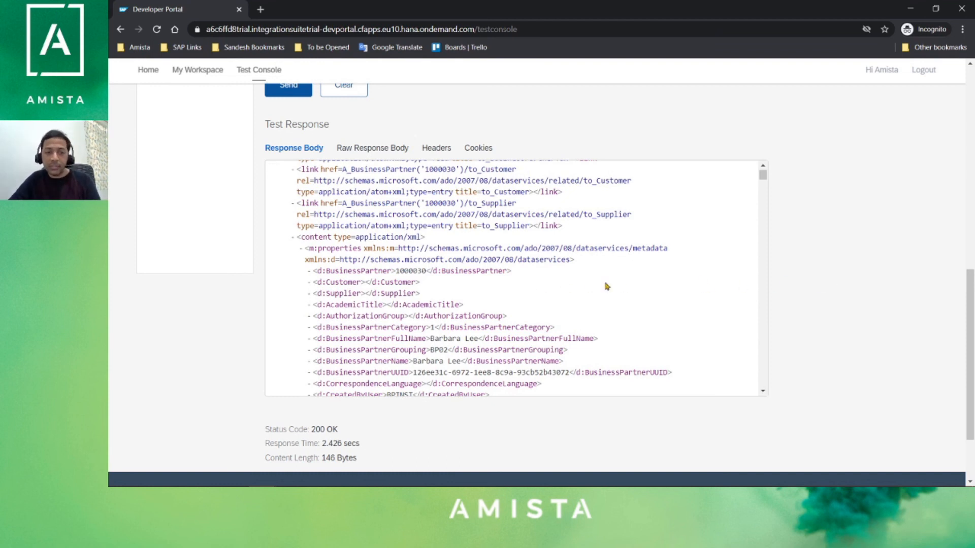
scroll(838, 292, "up", 5)
scroll(748, 283, "up", 3)
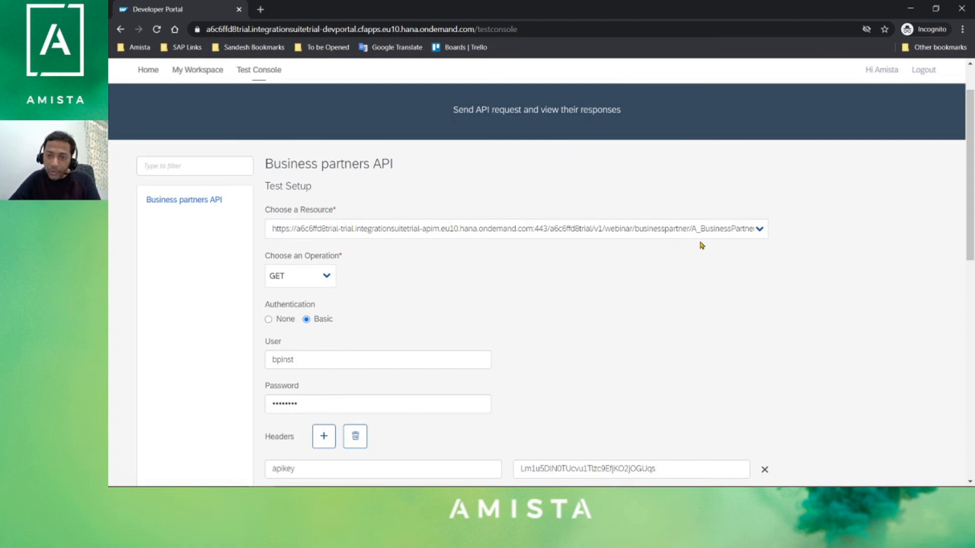
- Append ?$format=json to the resource URL, resend, and review the JSON Business Partner response
left_click(711, 231)
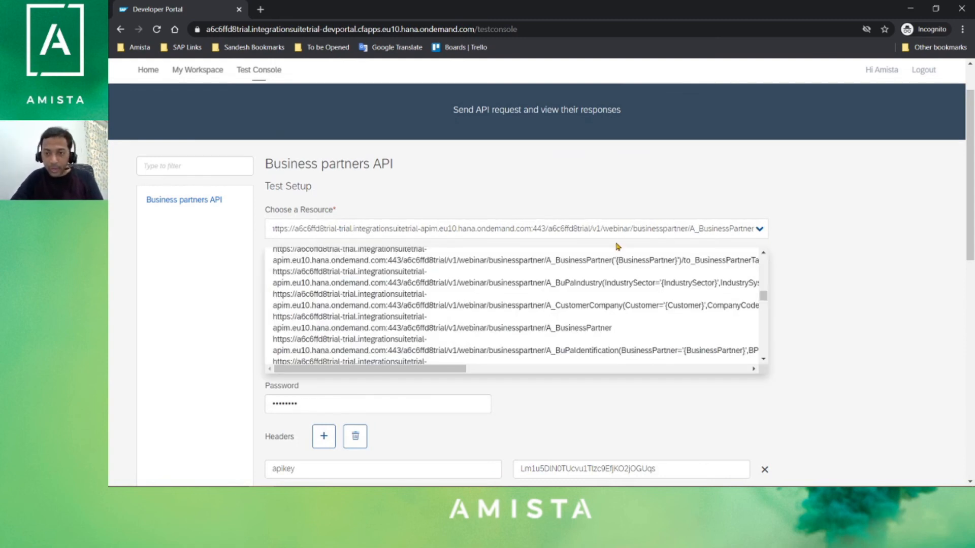
type("?")
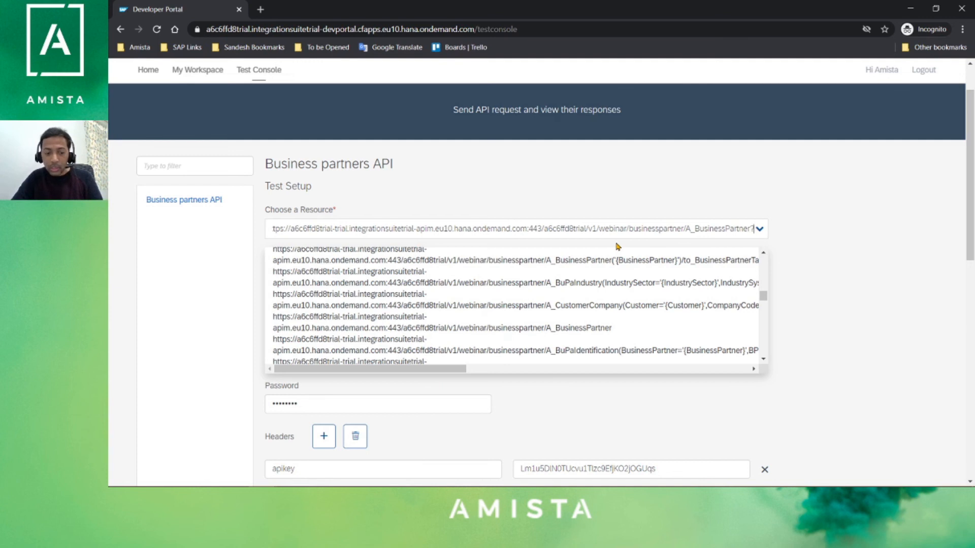
type("$fo")
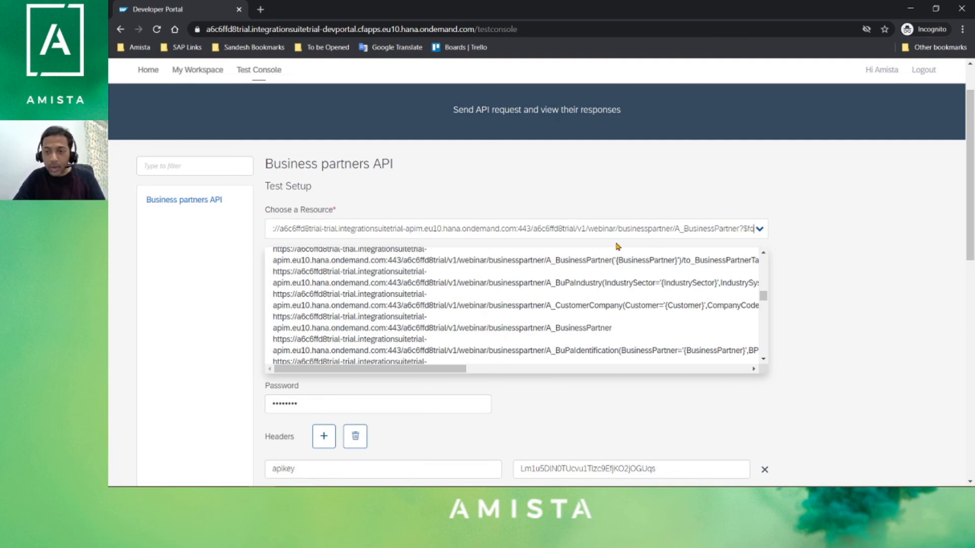
type("rmat=json")
left_click(890, 213)
scroll(893, 285, "down", 4)
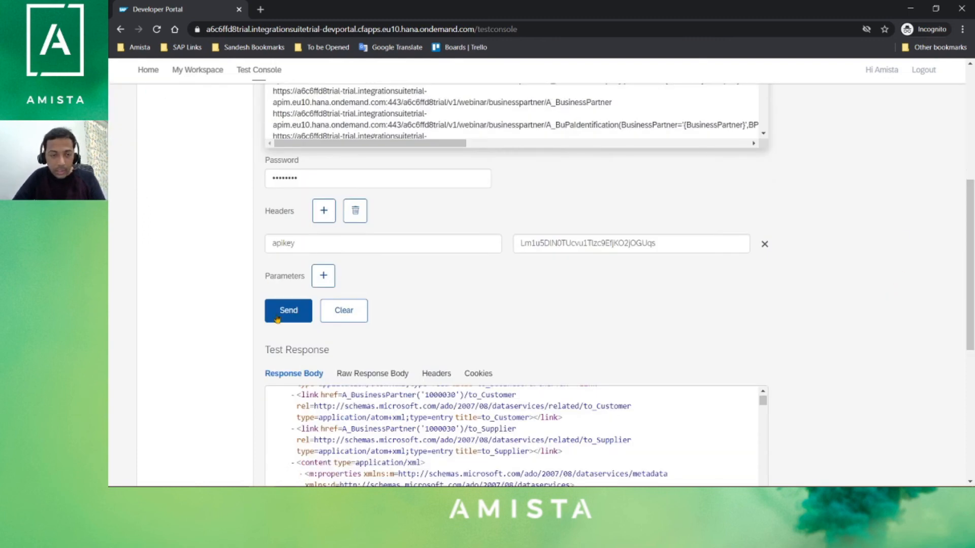
left_click(277, 318)
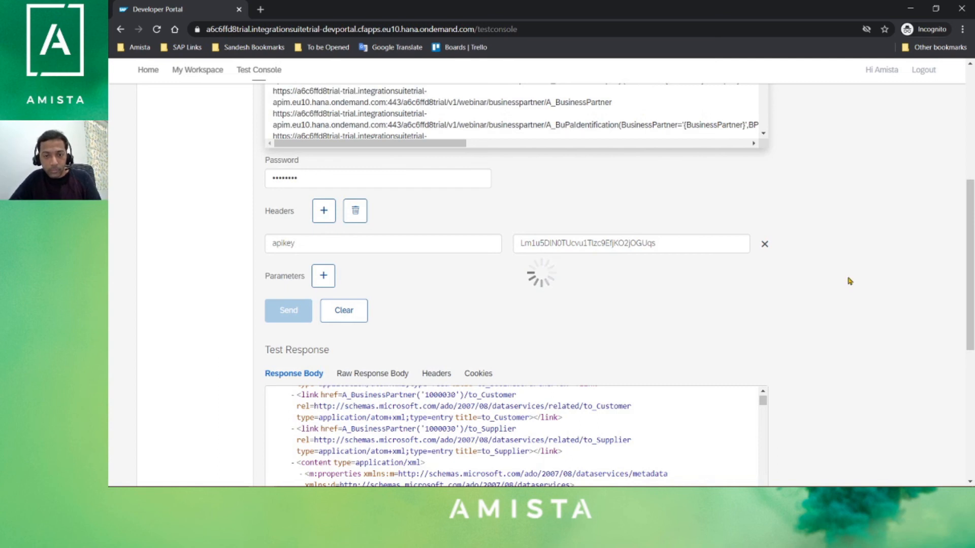
scroll(849, 280, "down", 1)
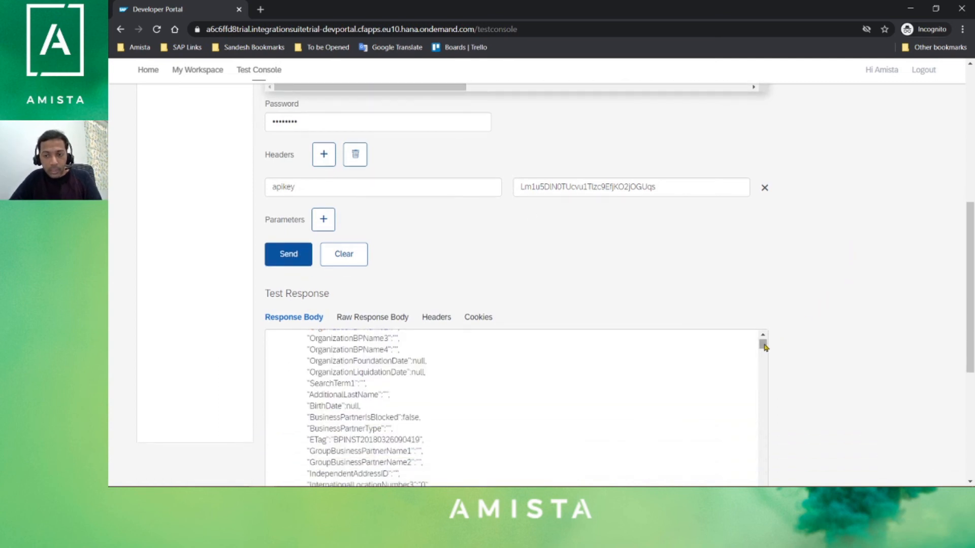
left_click_drag(763, 345, 763, 339)
scroll(401, 408, "down", 2)
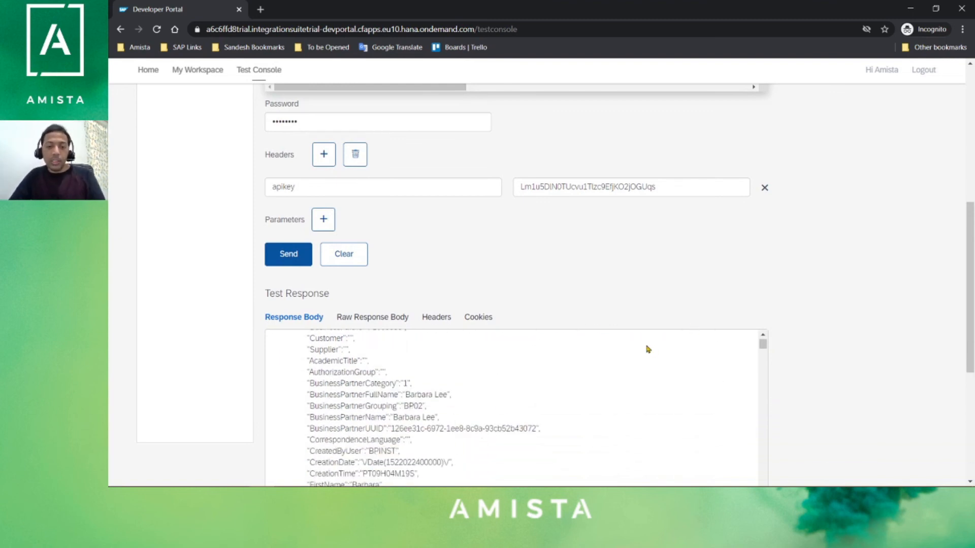
- Return to the PowerPoint presentation and advance to the Demo Overview slide
key("super")
left_click(476, 447)
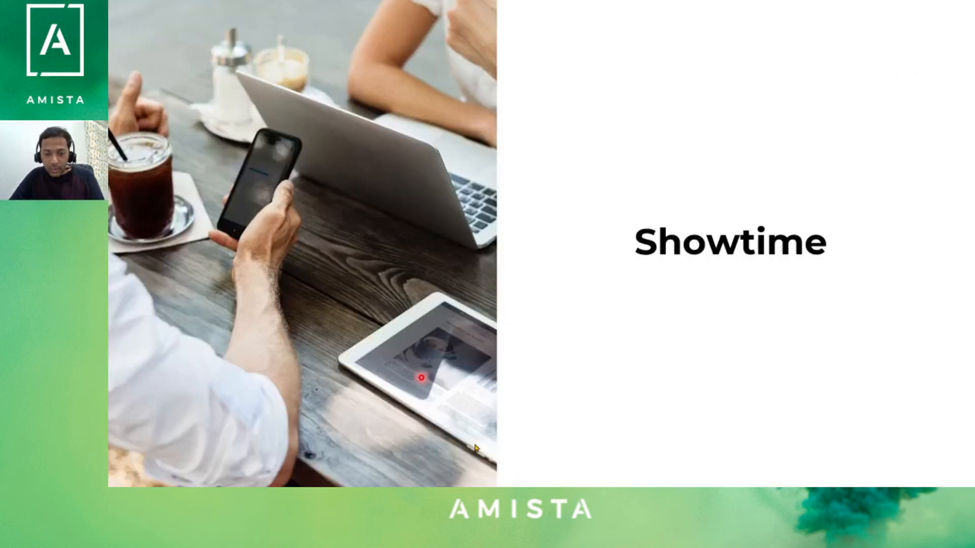
left_click(373, 379)
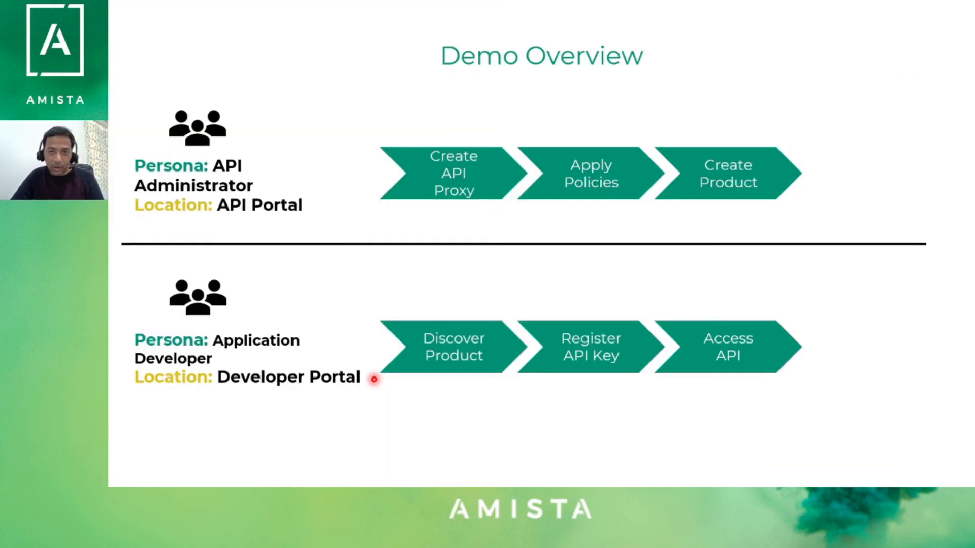